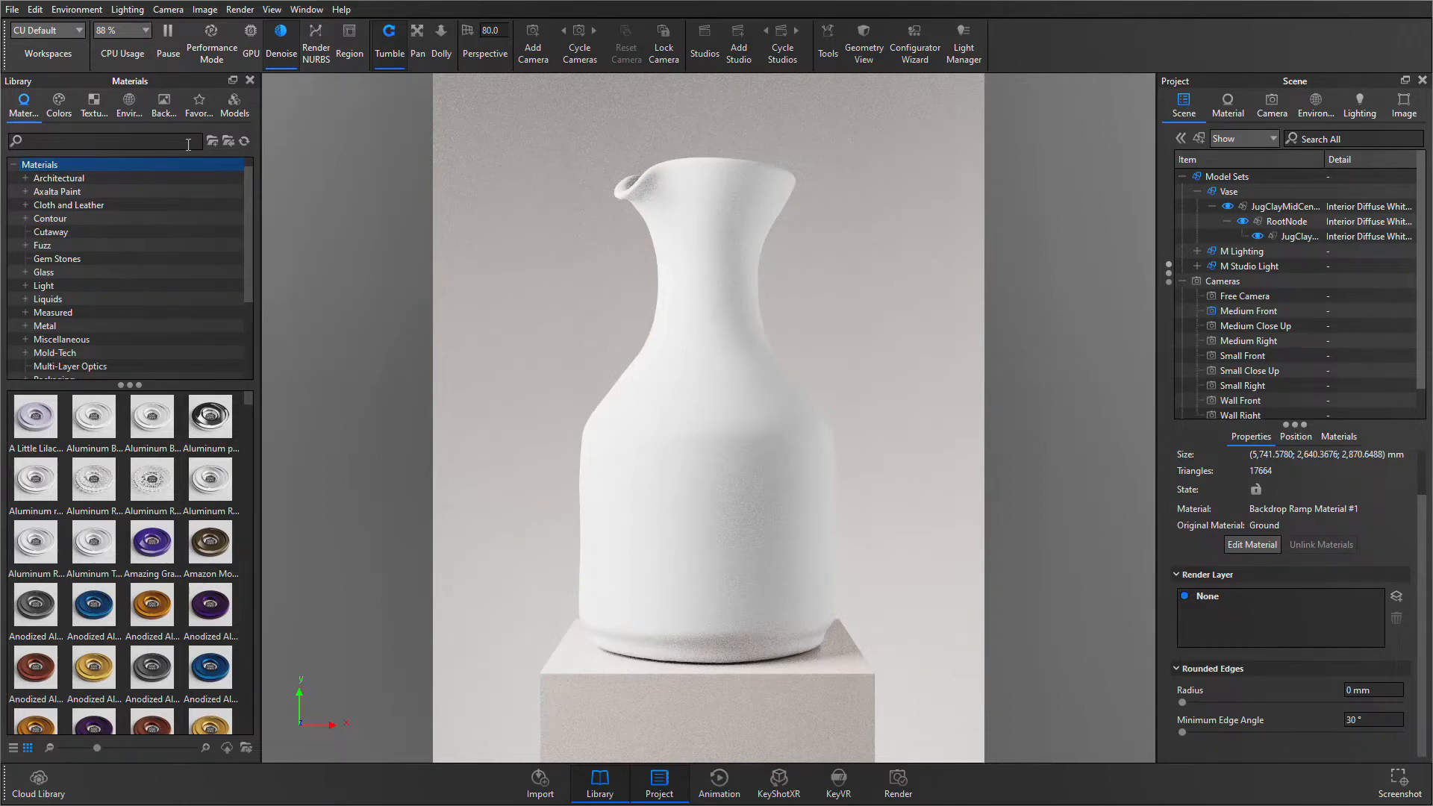
- Find glass in the material library, apply Glass (Solid) White to the vase, and open its material graph
text(glass)
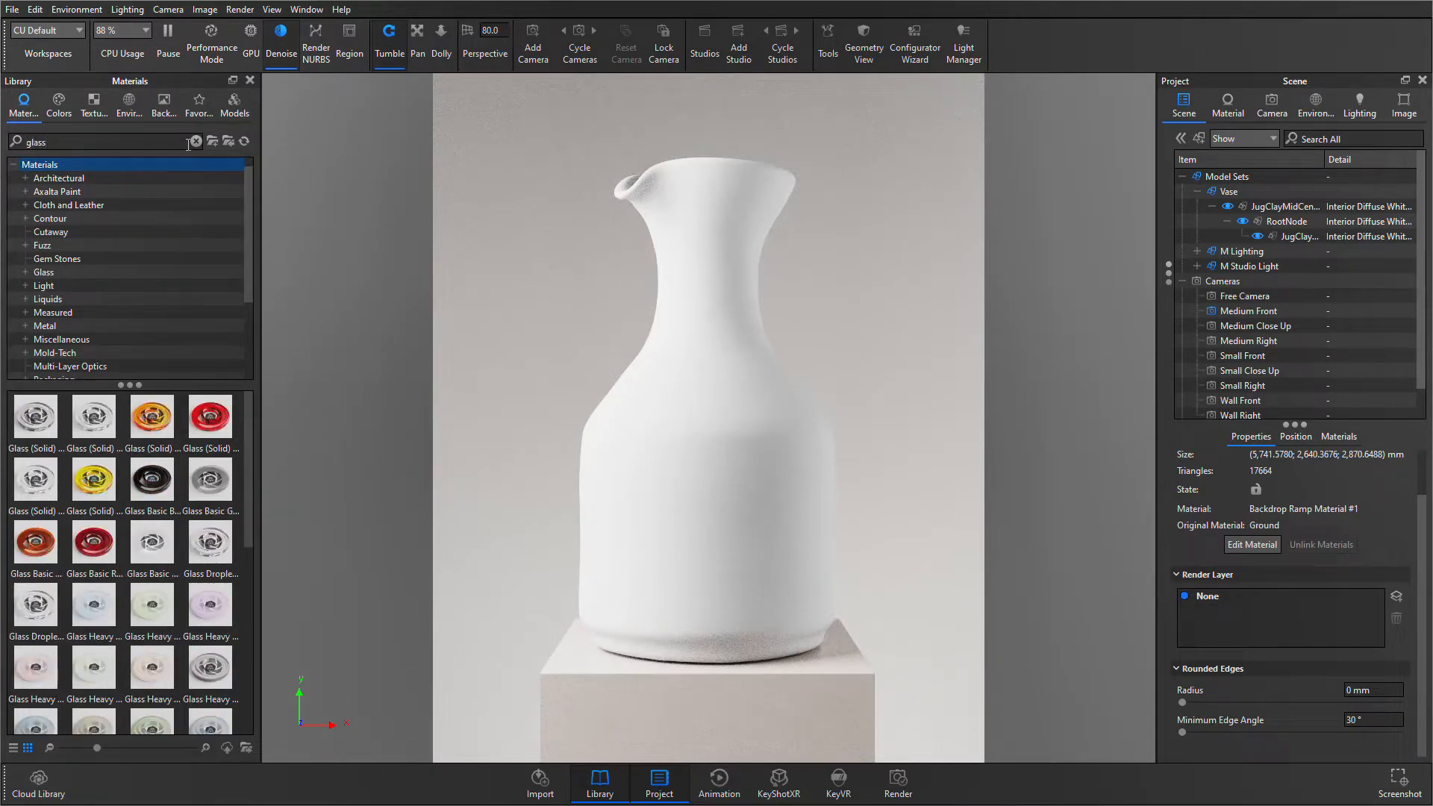
drag(43, 478, 735, 449)
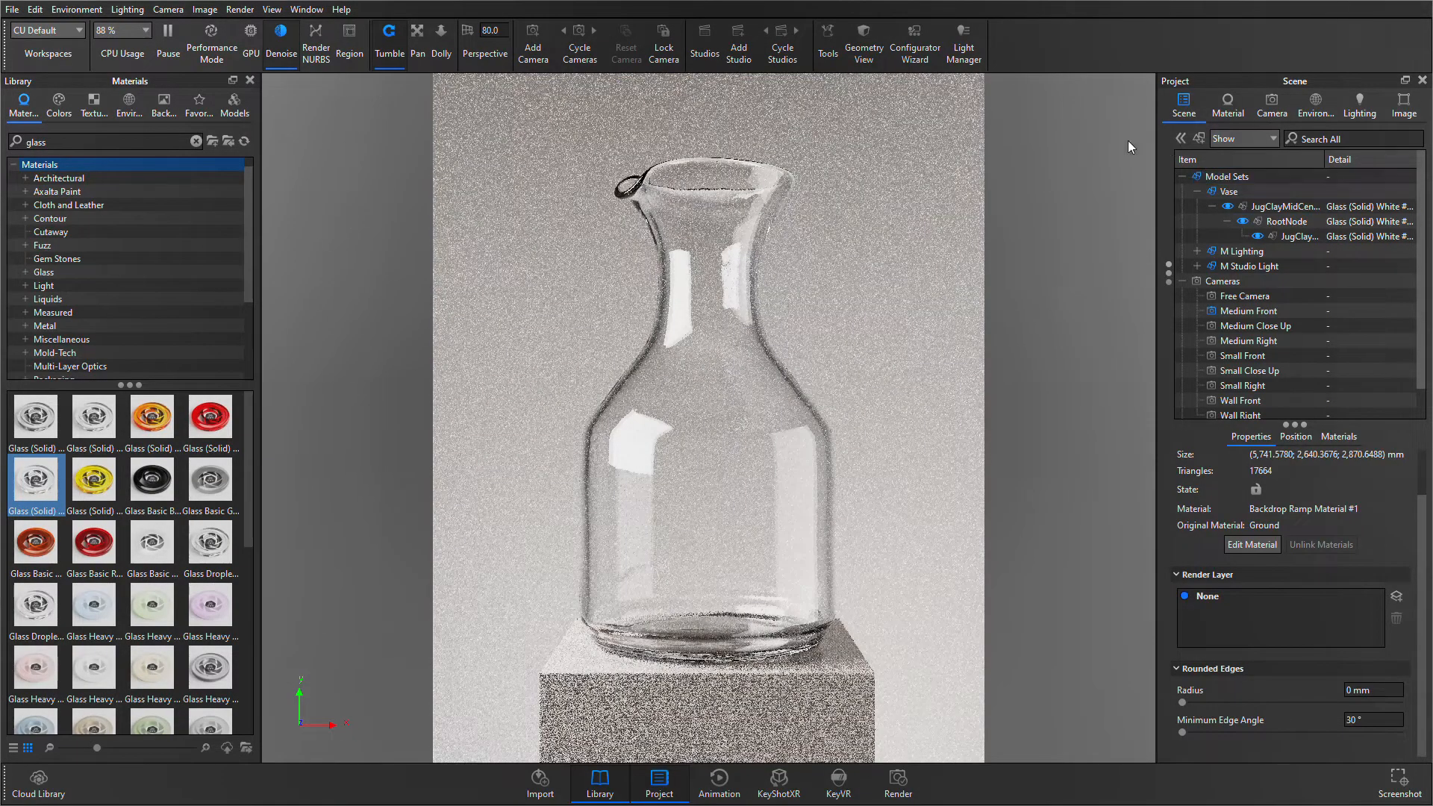
double_click(633, 495)
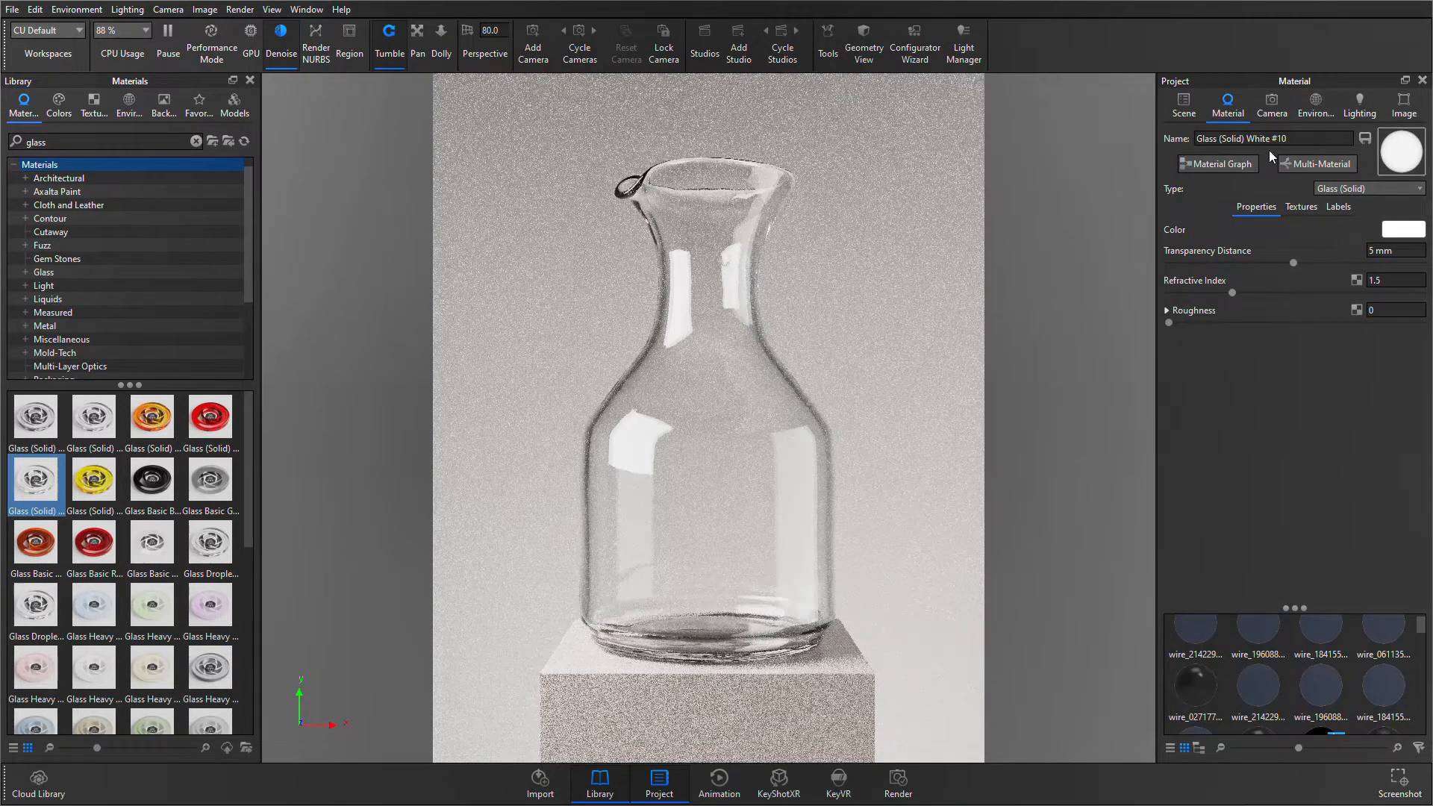
click(1209, 170)
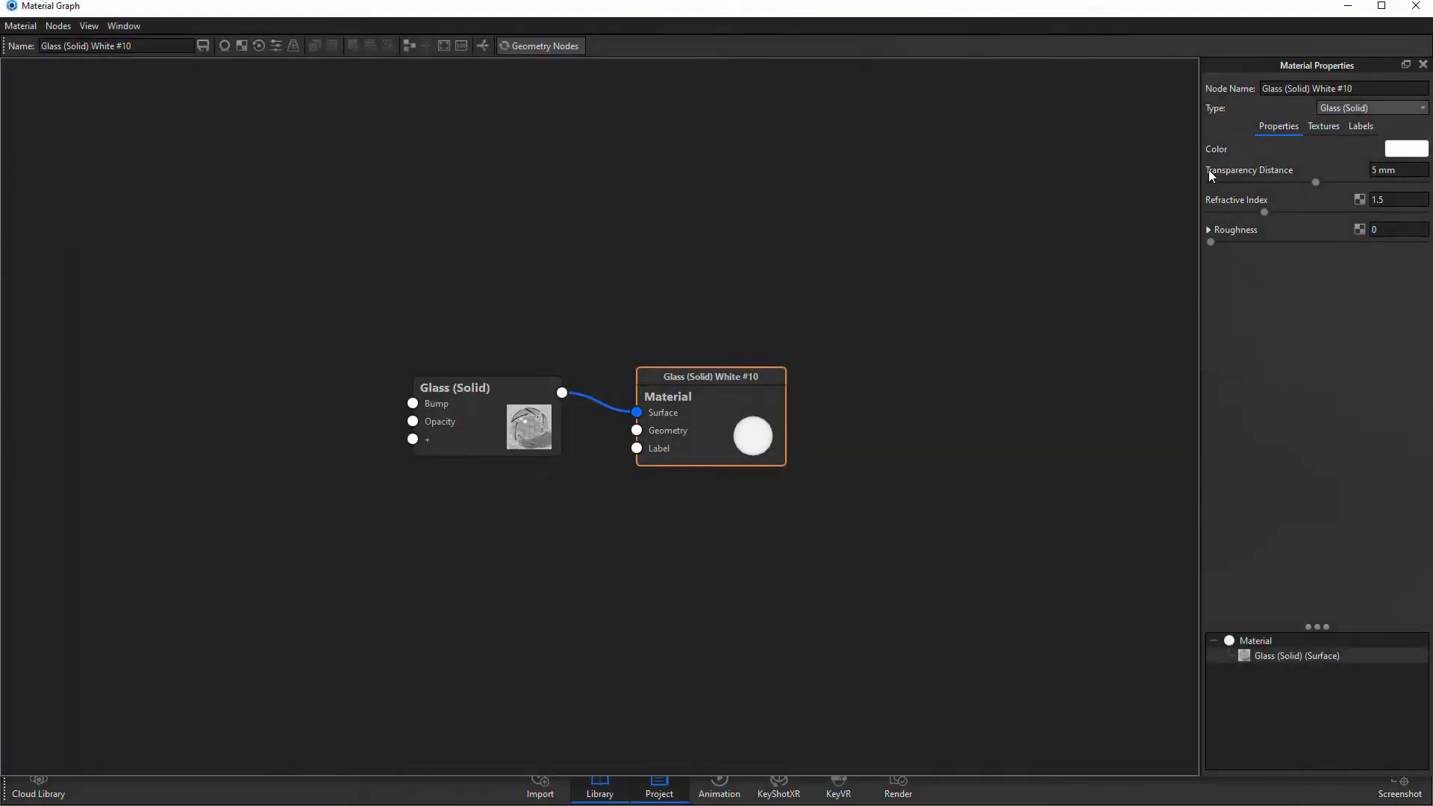
- Widen the material library and fit the Material Graph window over it so the vase render stays visible
click(1381, 6)
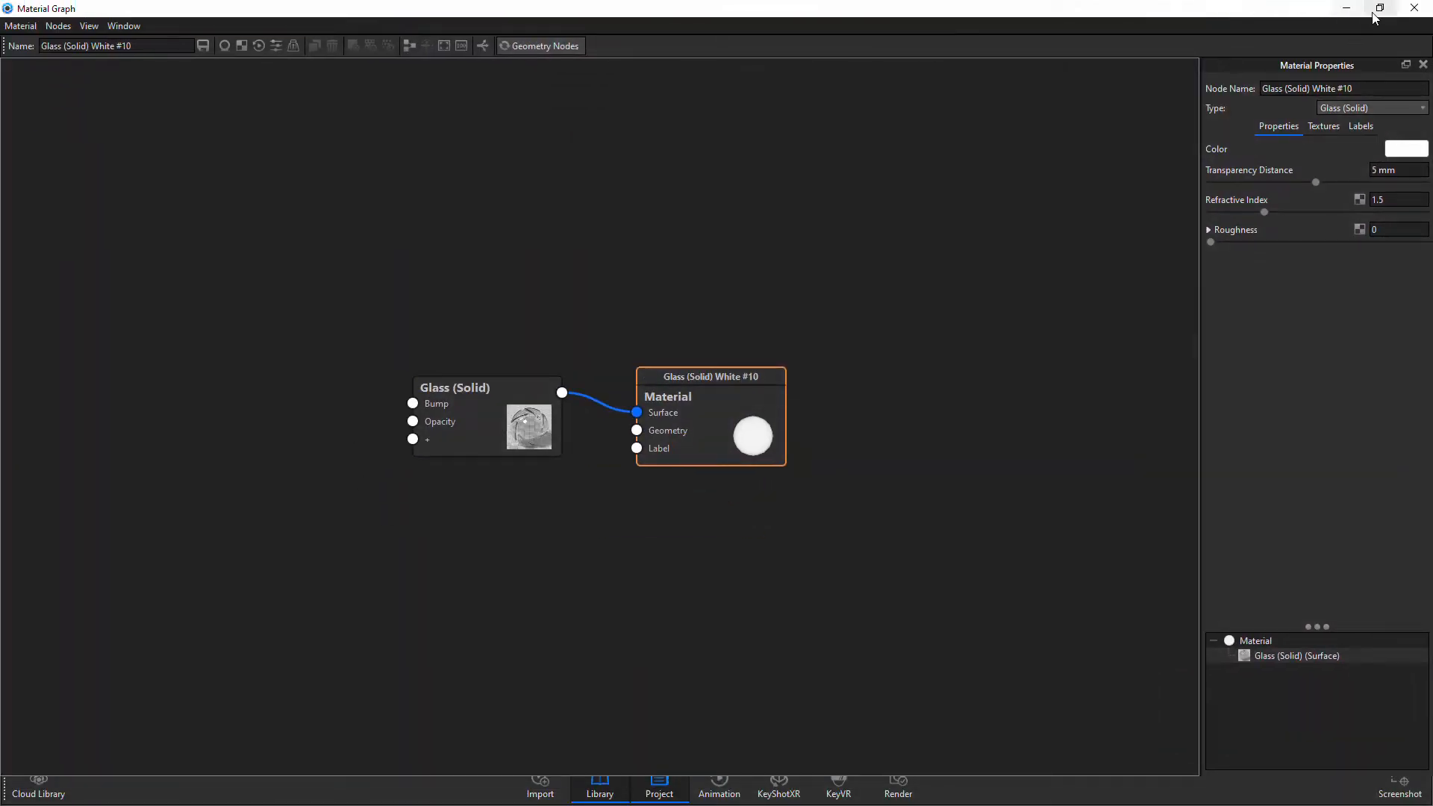
click(1379, 7)
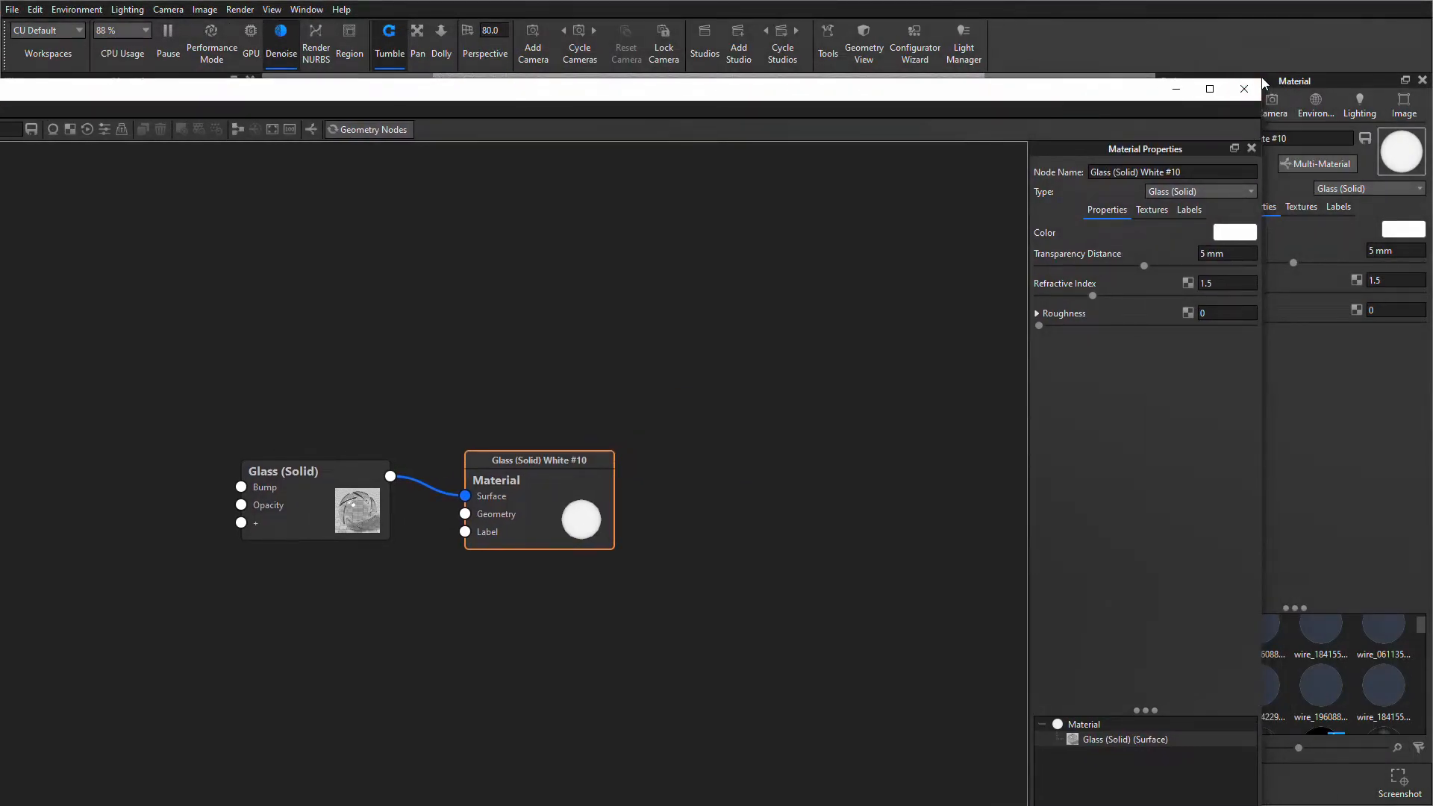
drag(1159, 84, 592, 315)
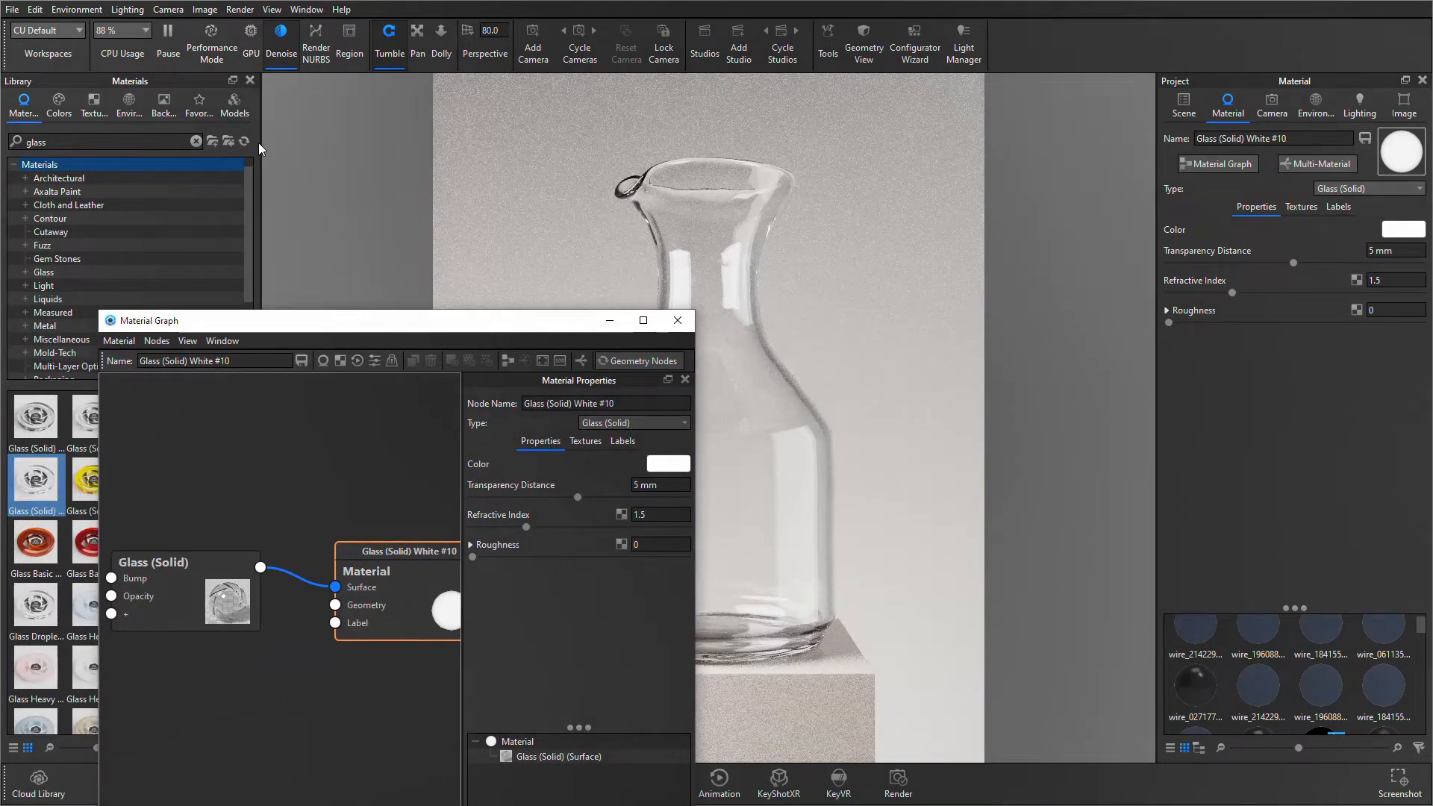
drag(261, 136, 602, 131)
drag(498, 333, 403, 122)
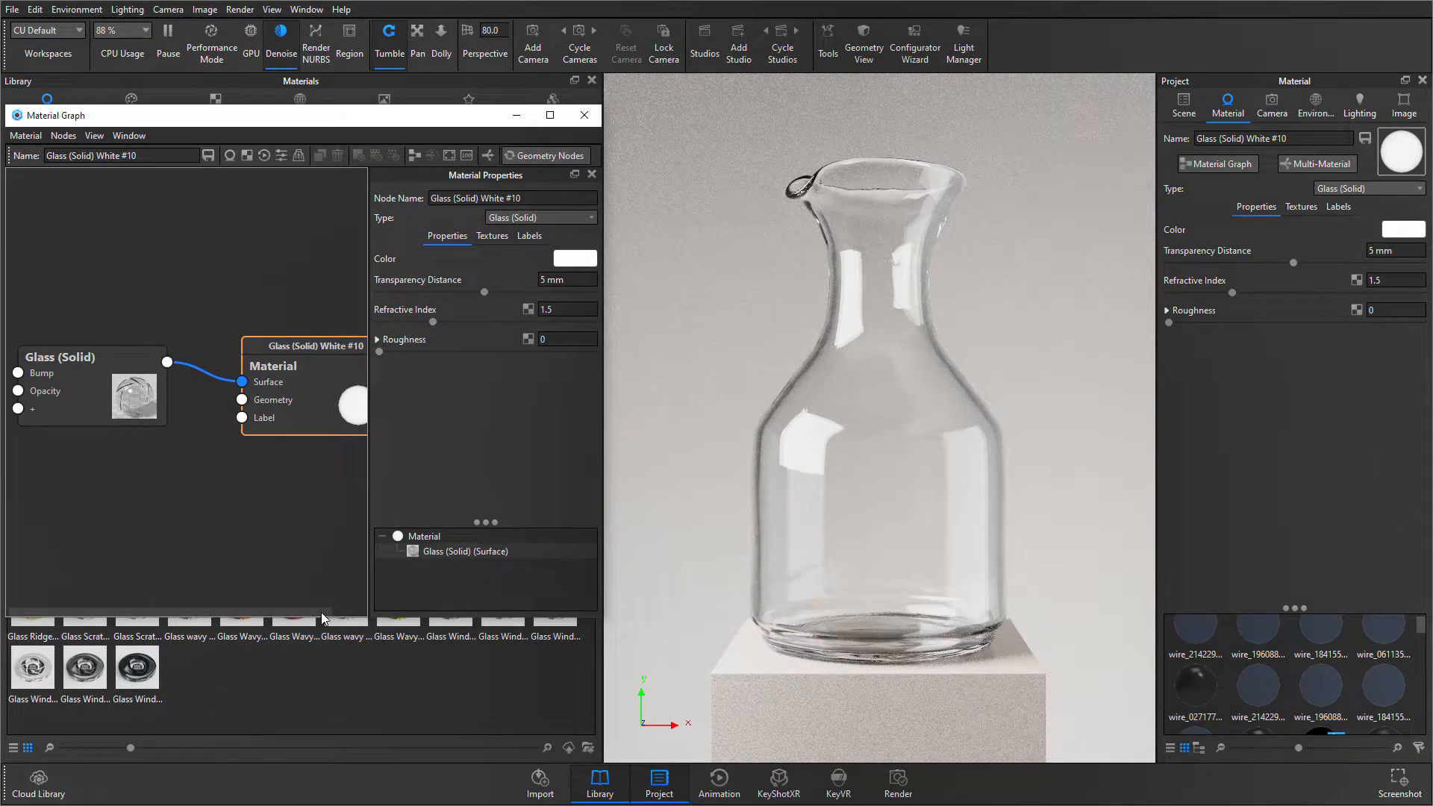
drag(333, 616, 332, 737)
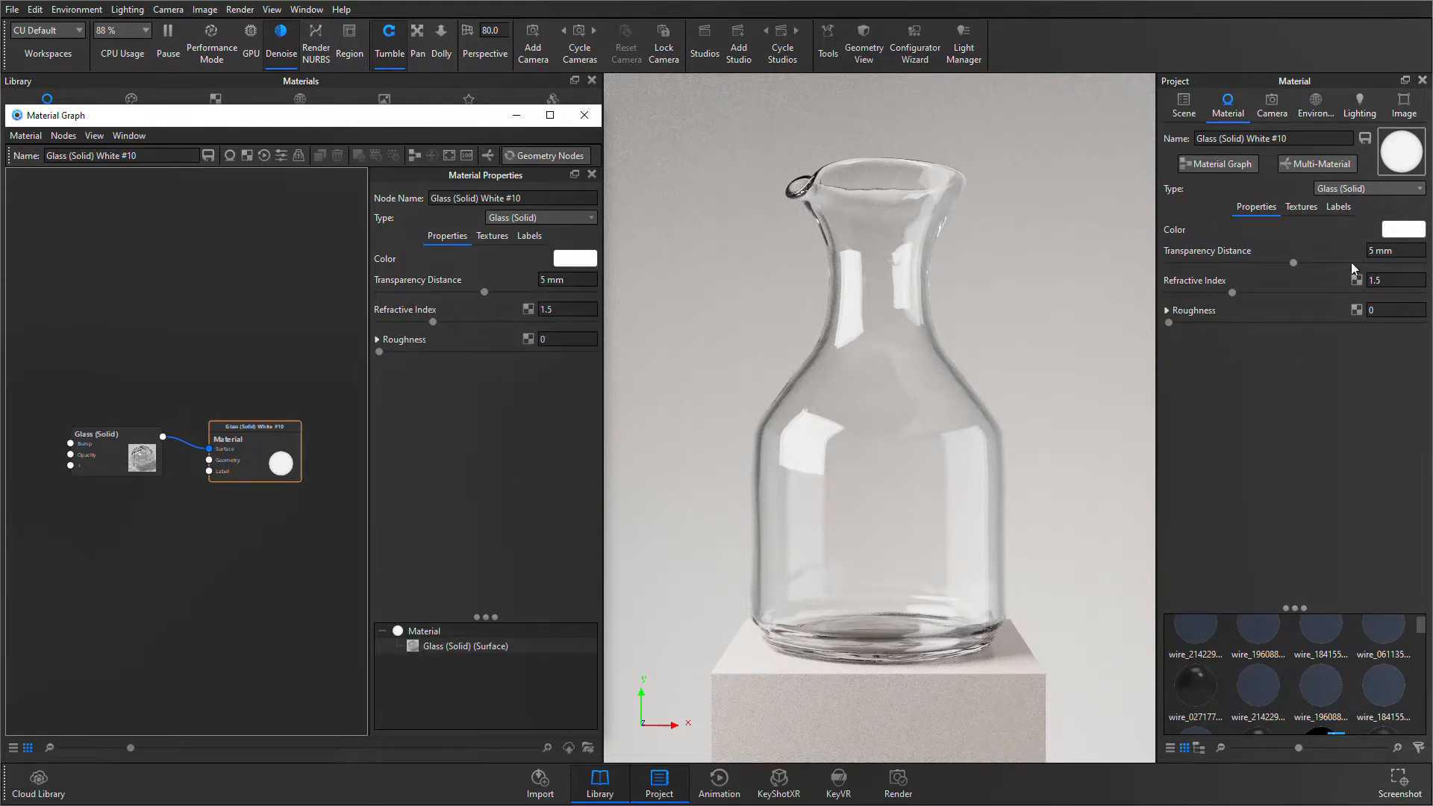
- Compare the glass material's texture, label and general properties in the material graph with those in the project settings
click(491, 236)
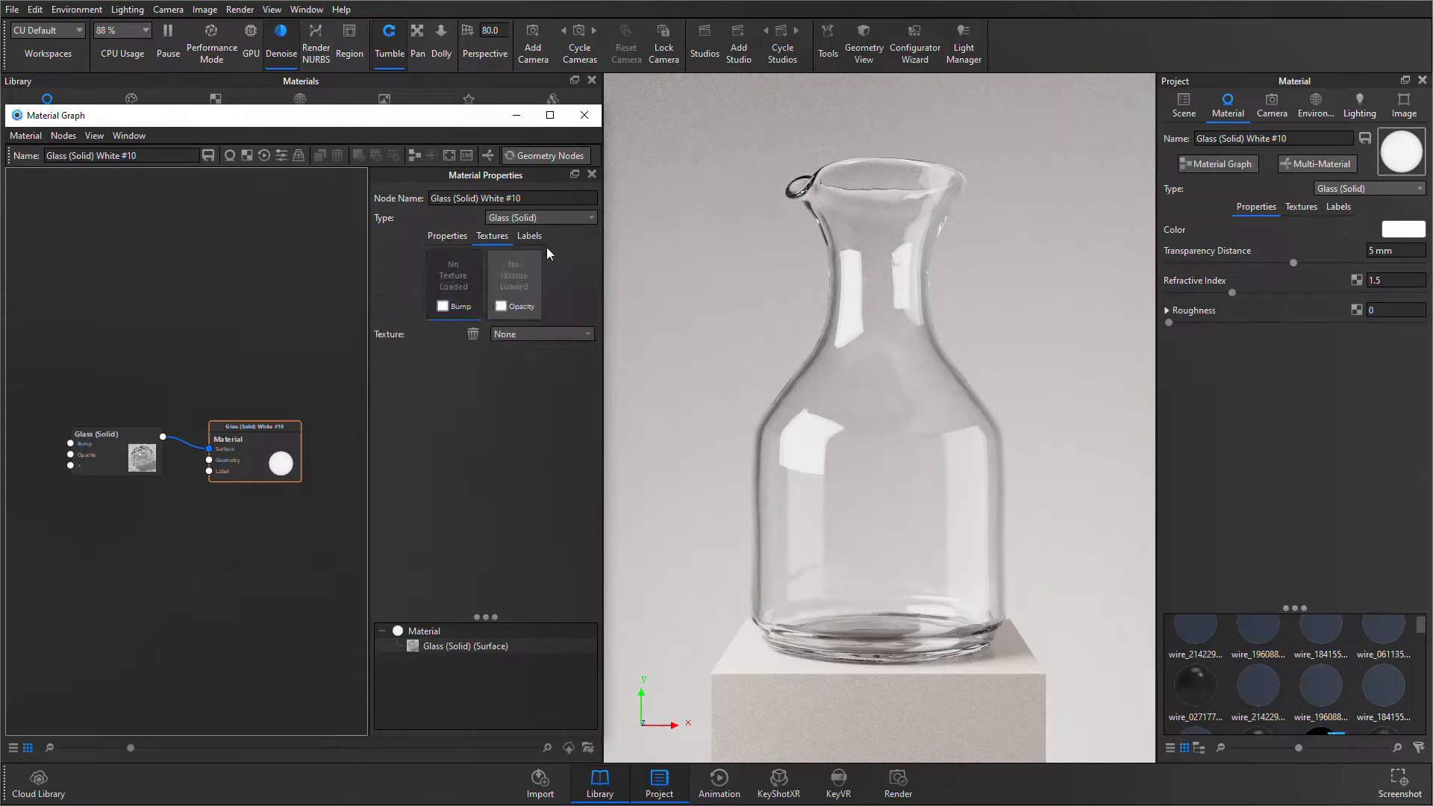
click(529, 236)
click(1302, 207)
click(1338, 207)
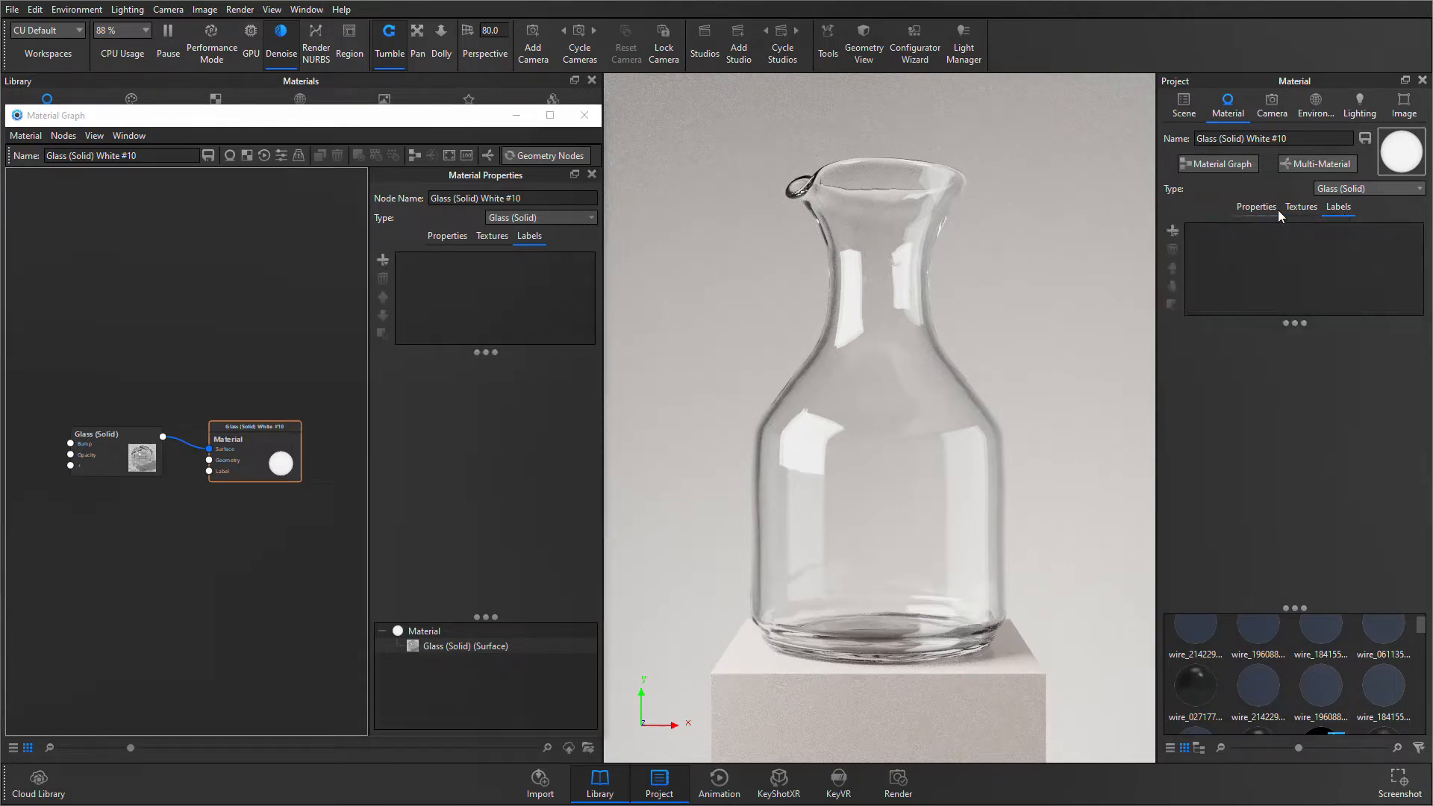
click(1256, 207)
click(447, 236)
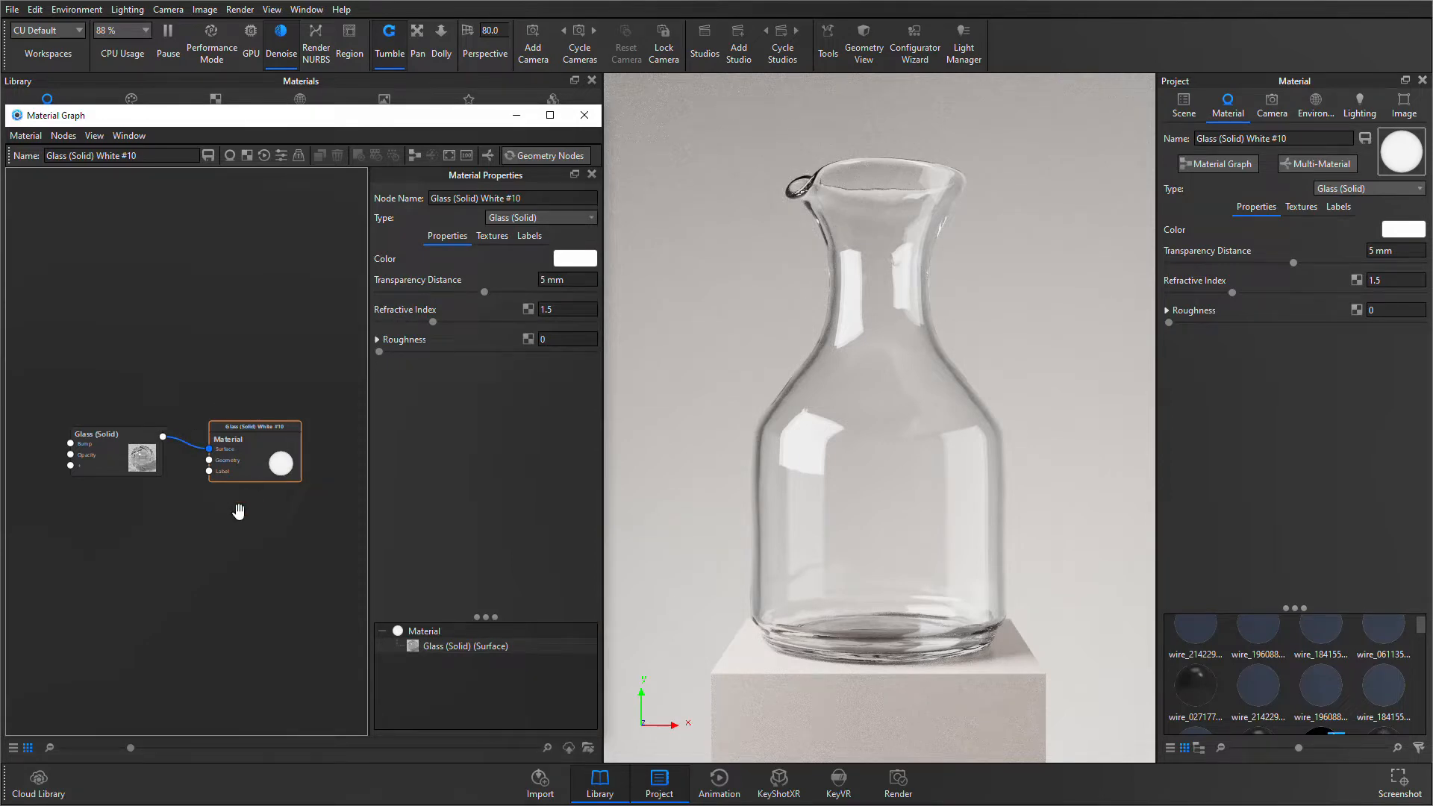
- Reposition the Glass (Solid) and Material nodes within the graph
drag(134, 452, 129, 425)
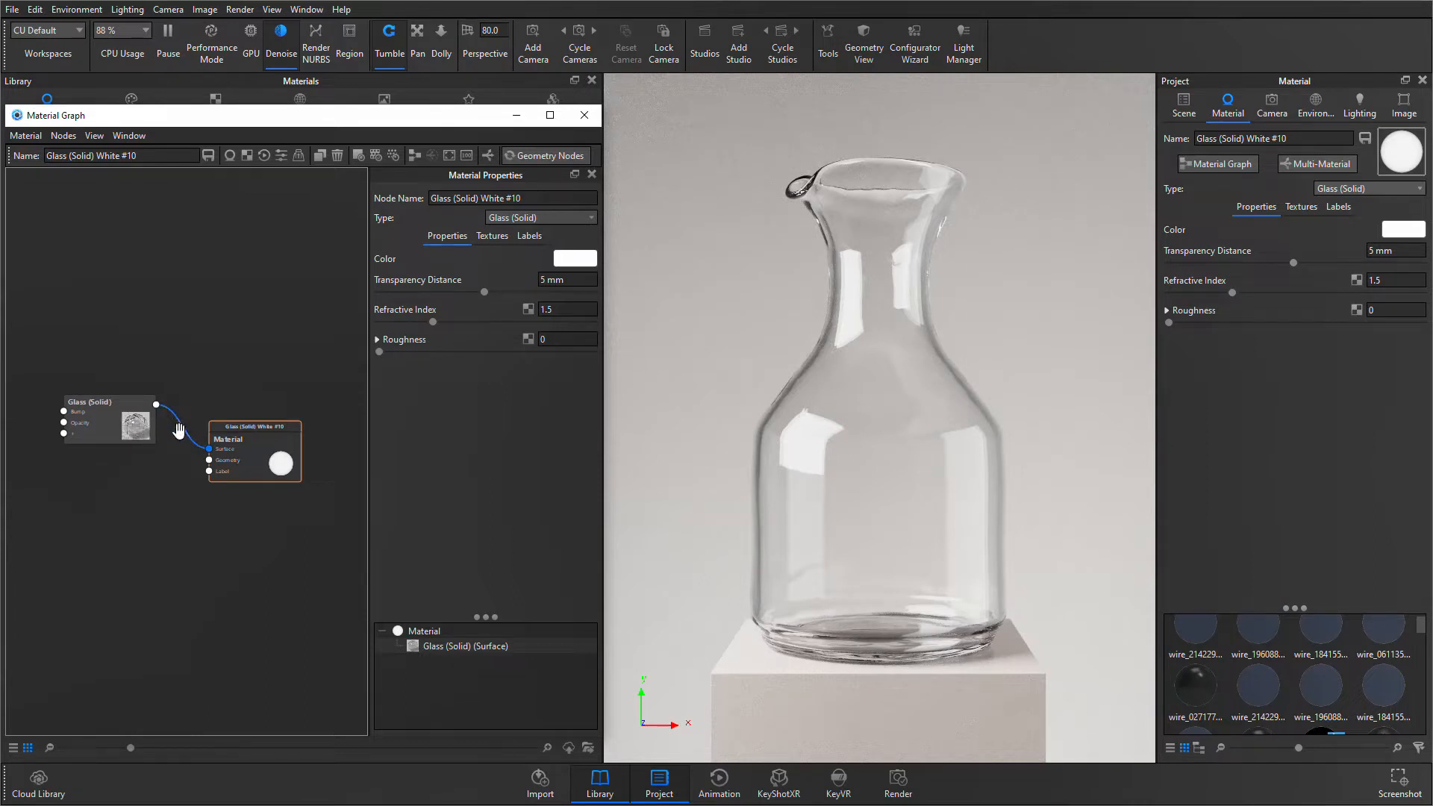
drag(130, 430, 131, 448)
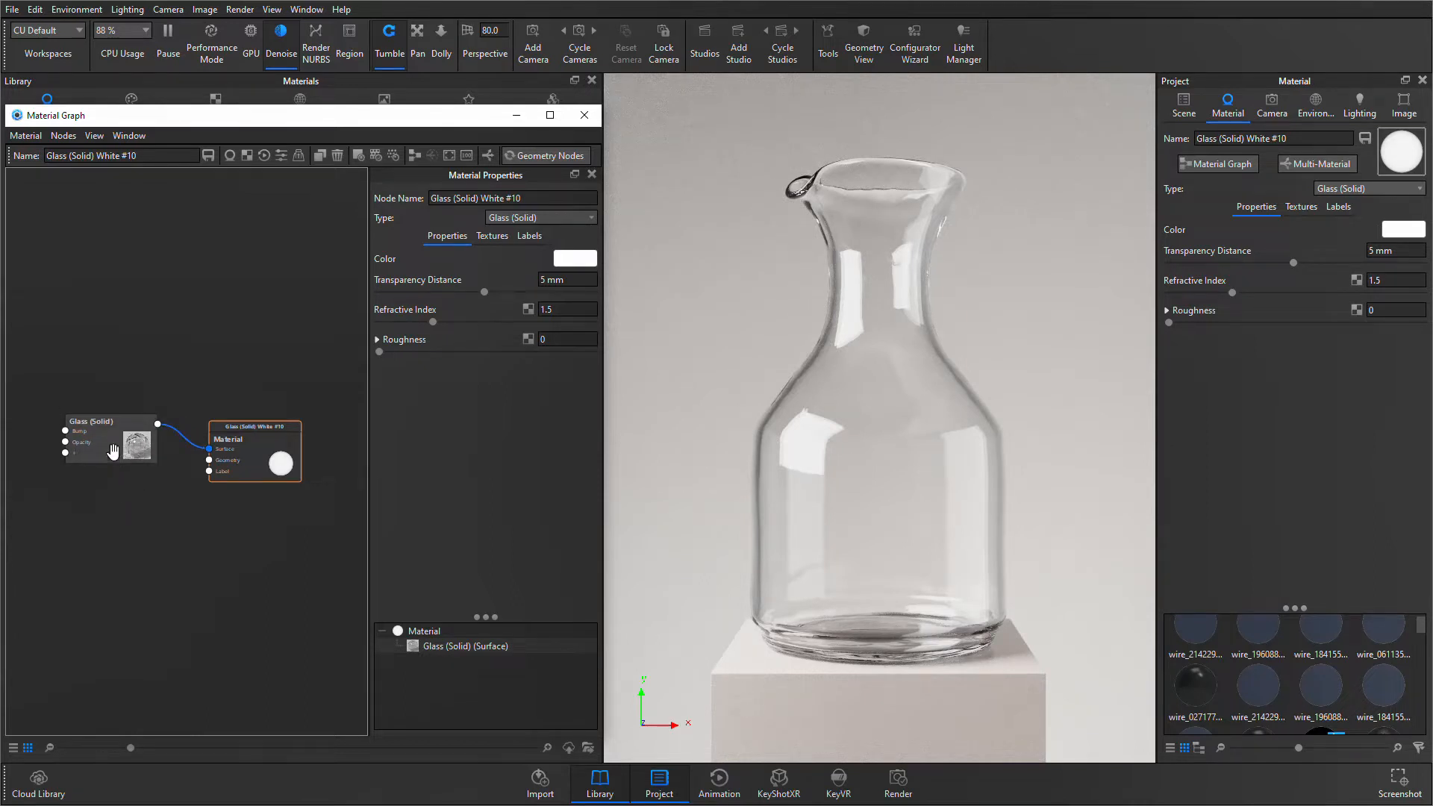
drag(112, 452, 99, 429)
drag(234, 470, 267, 466)
drag(111, 435, 153, 450)
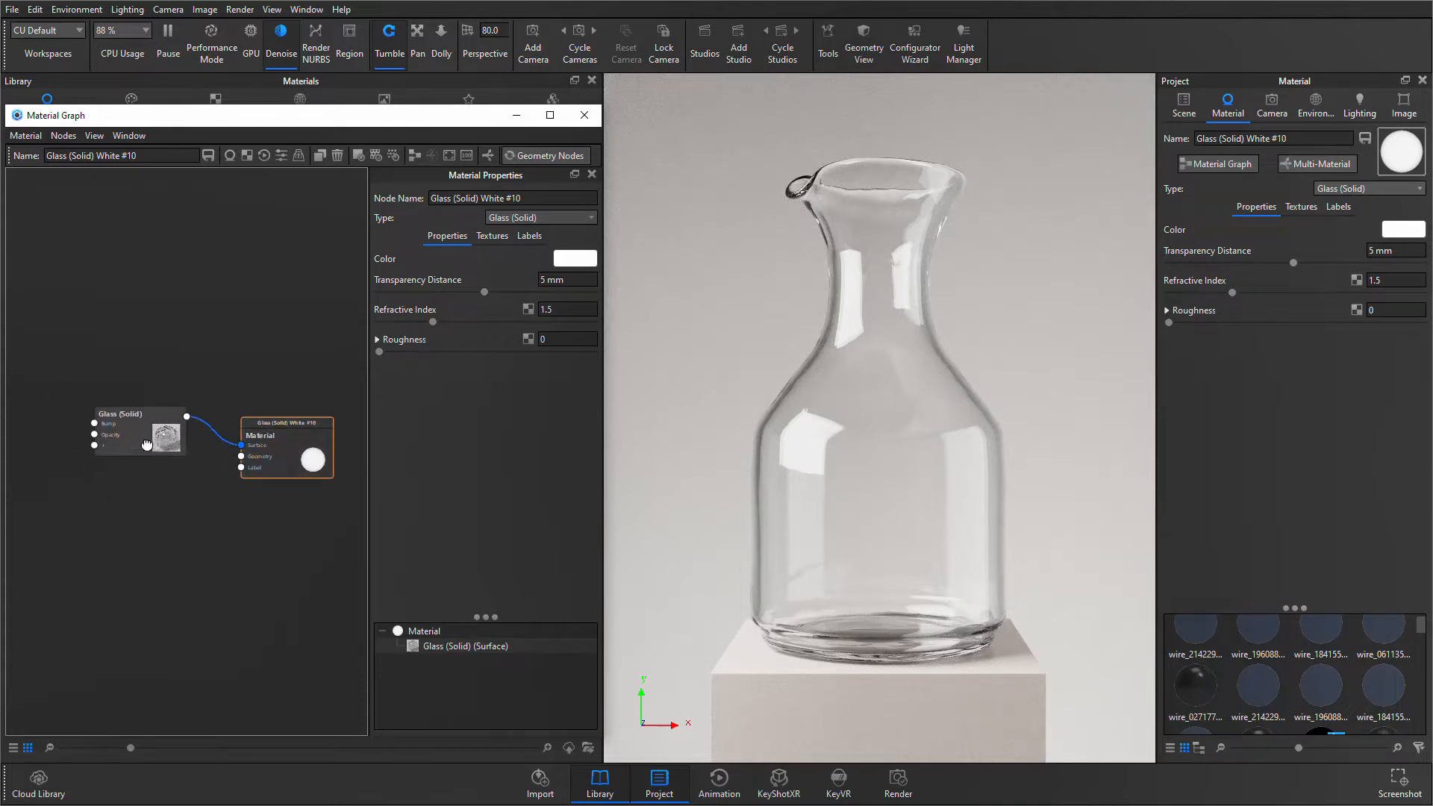
- Add a Noise (Fractal) texture node, connect it to the Bump input of the Glass (Solid) node, and check the material's bump texture
right_click(75, 495)
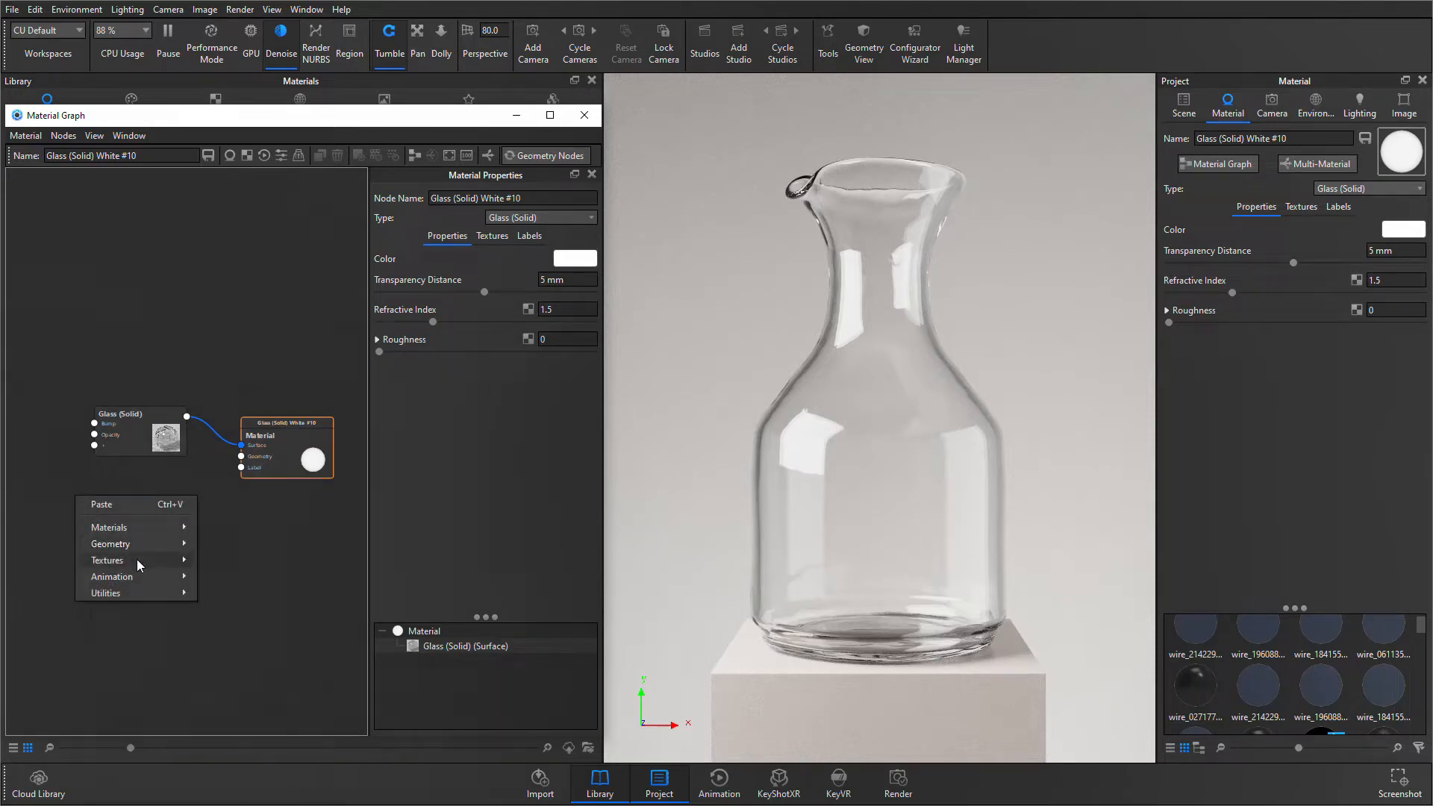
mouse_move(136, 561)
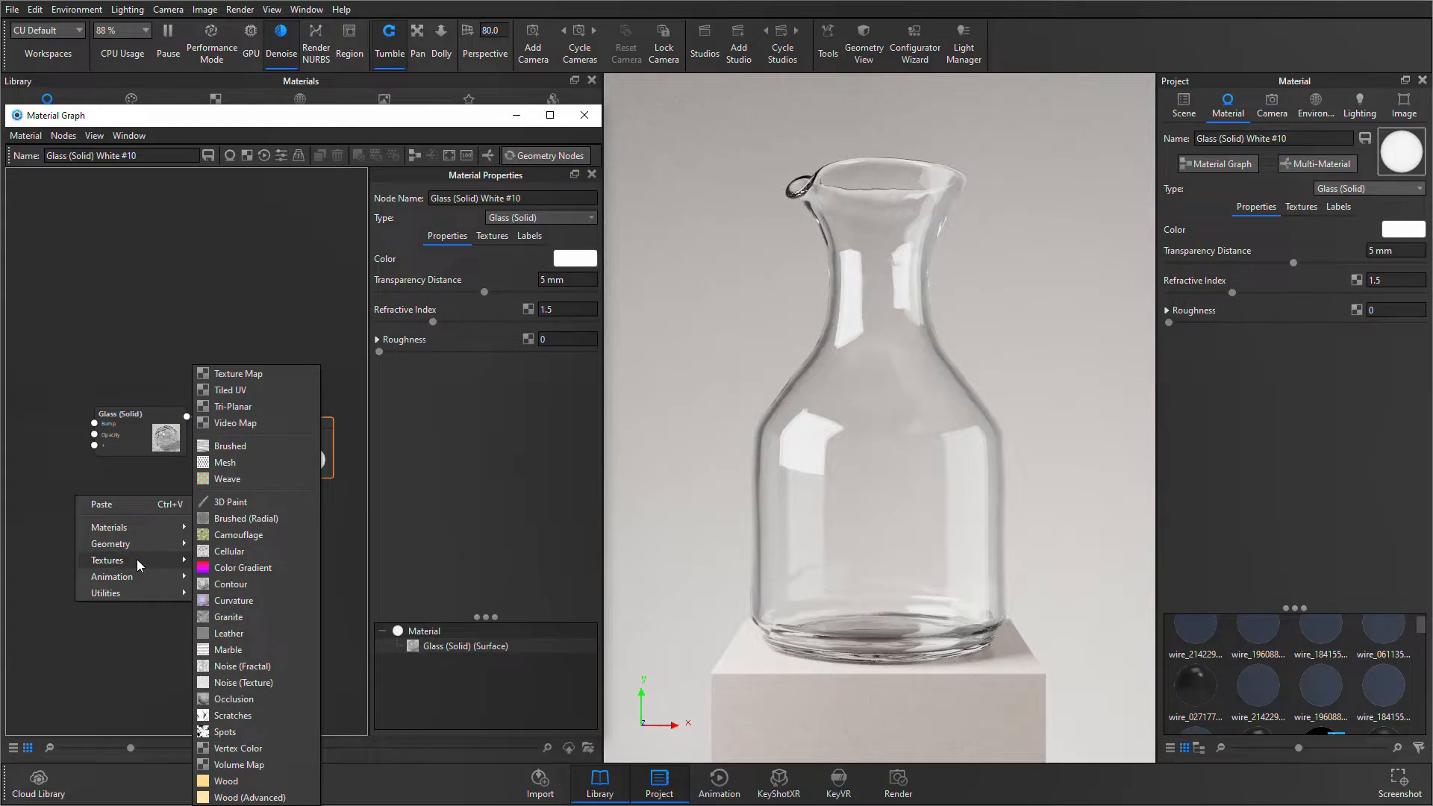
click(240, 668)
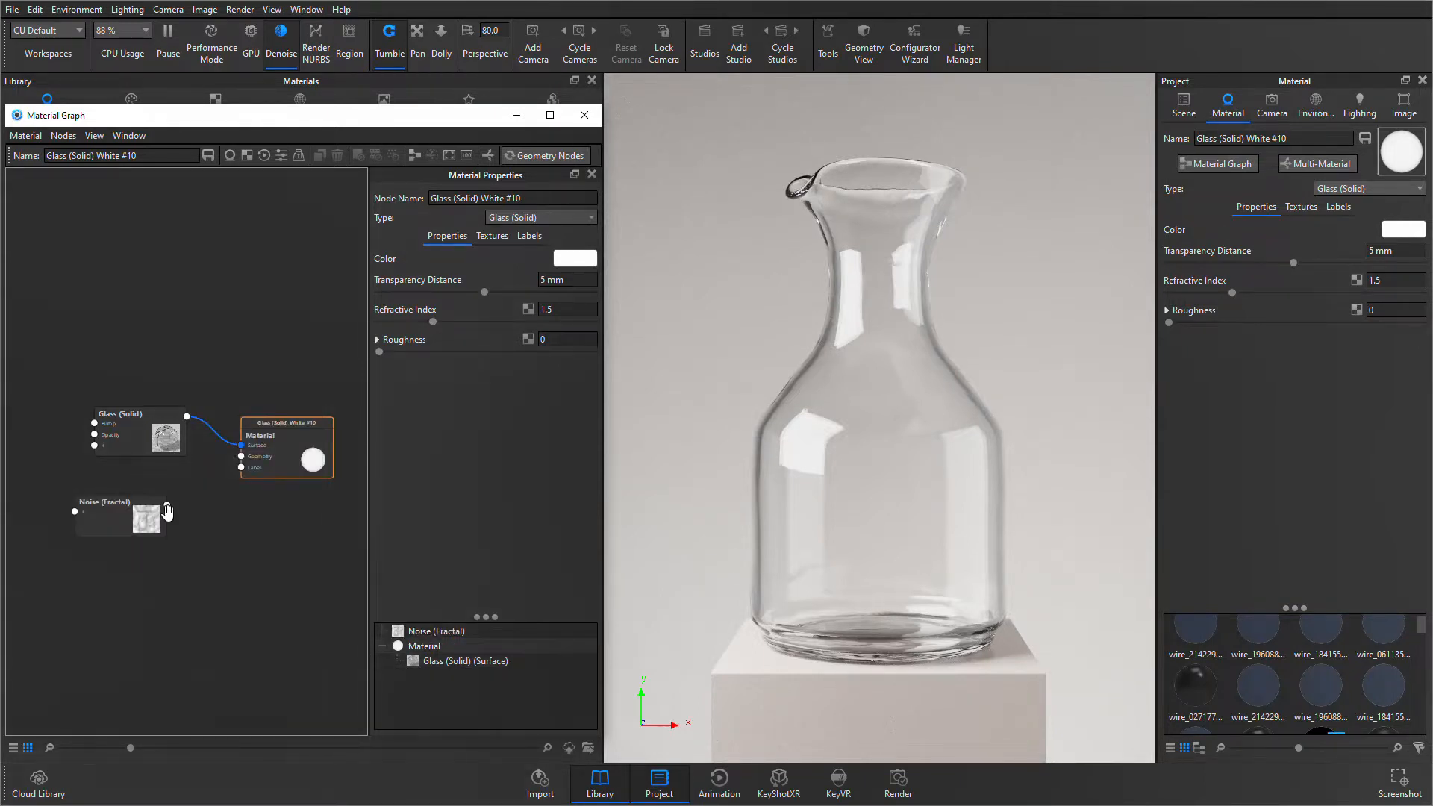
drag(167, 504, 95, 423)
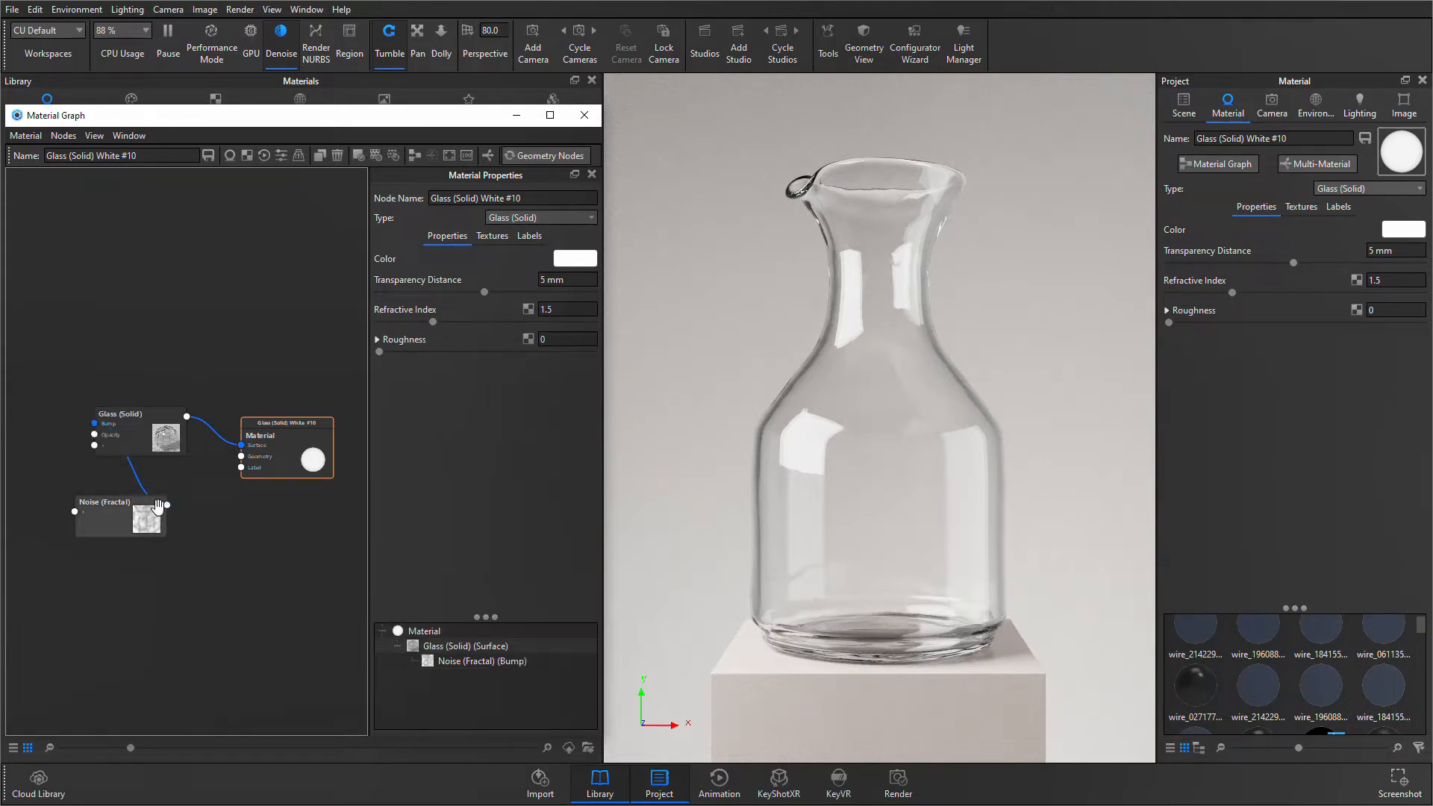
click(140, 425)
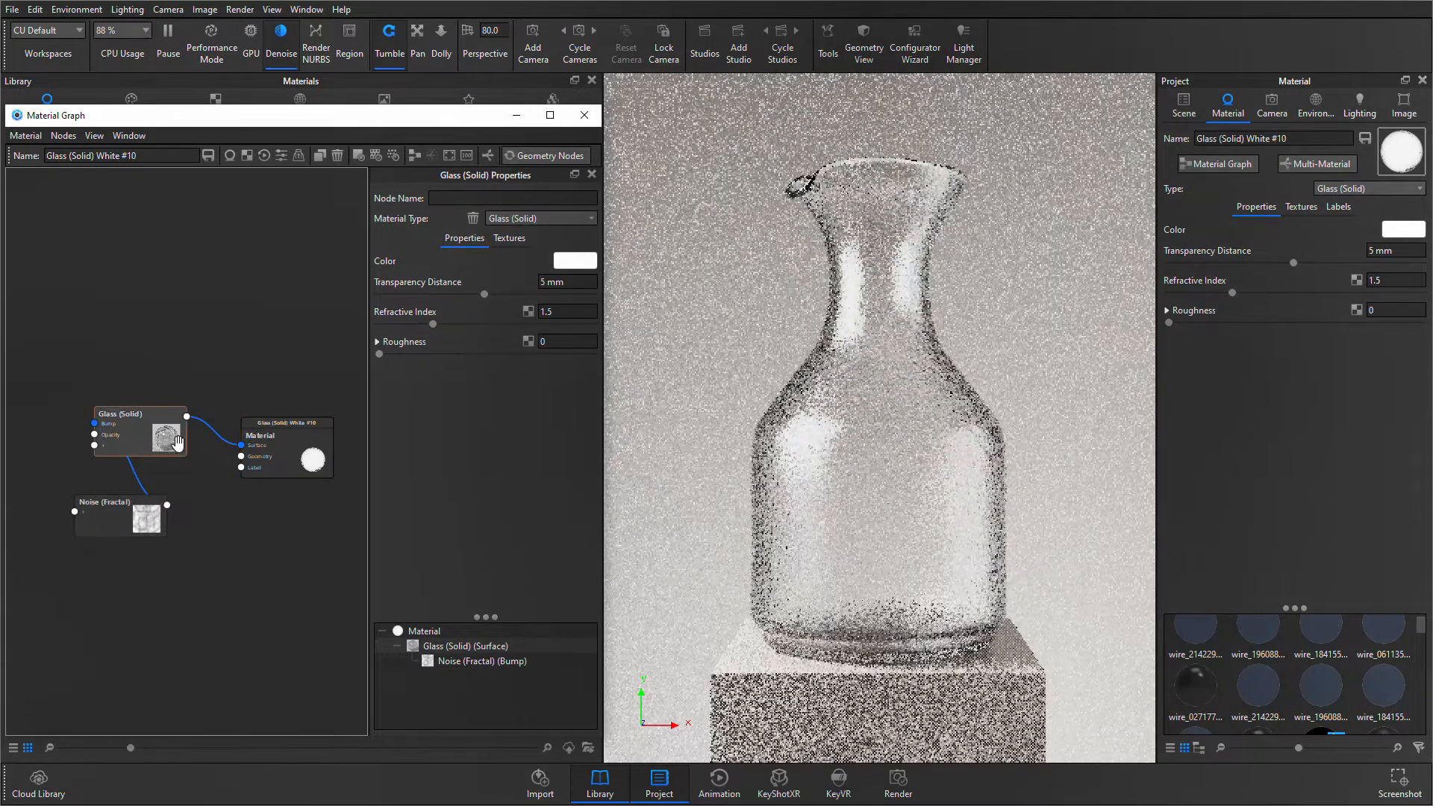
click(1298, 209)
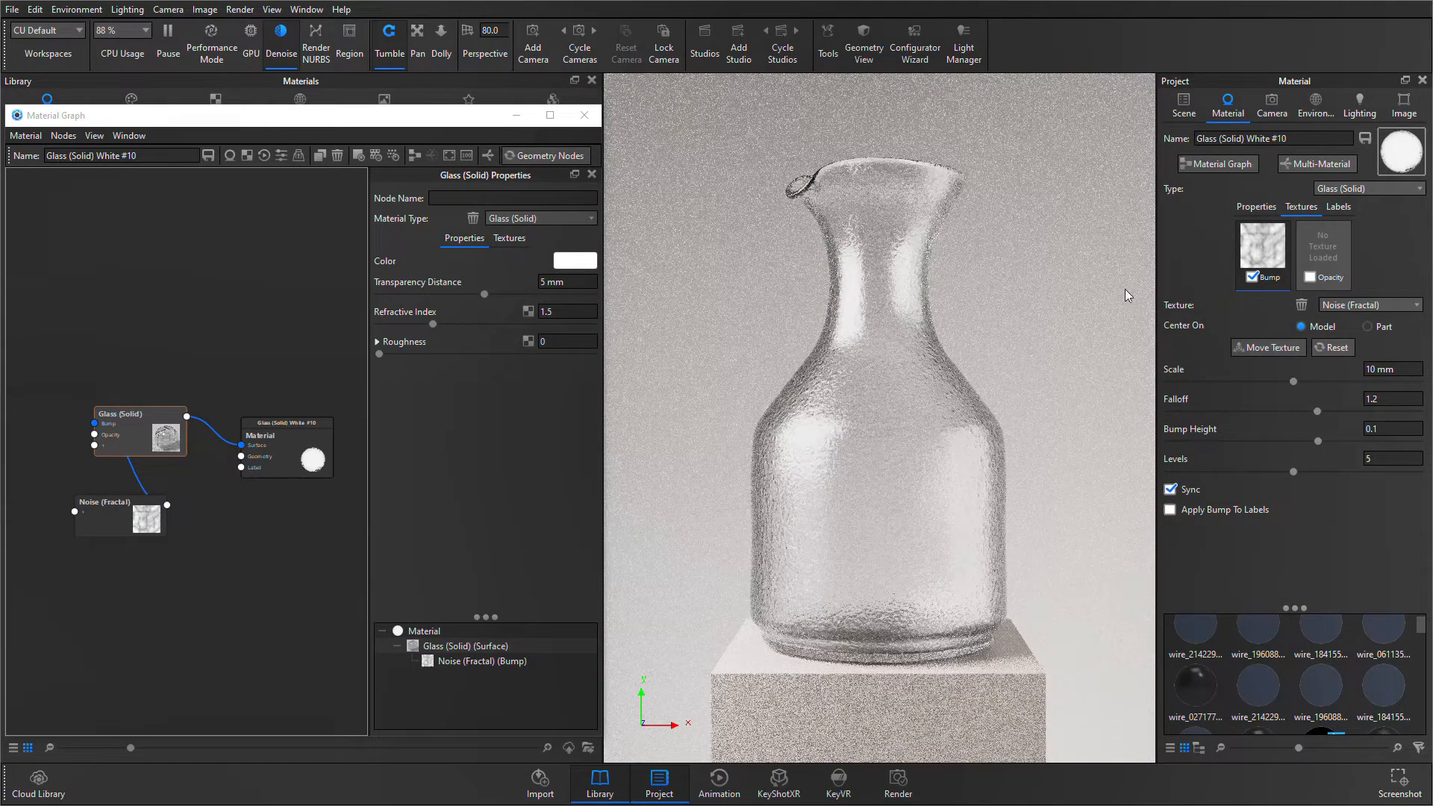
click(346, 489)
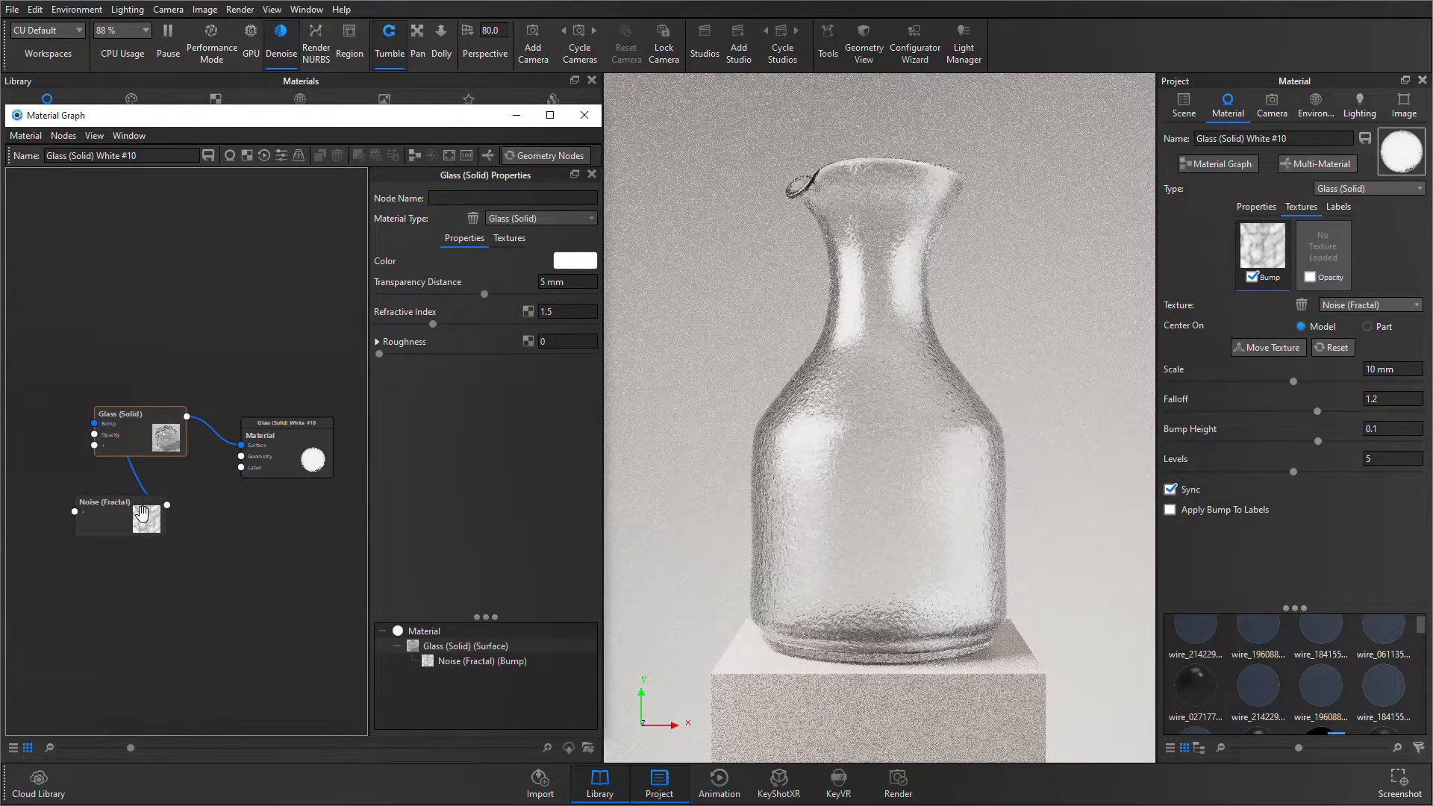
- Align the Noise (Fractal), Glass (Solid) and Material nodes in the graph's work area
drag(141, 513, 74, 373)
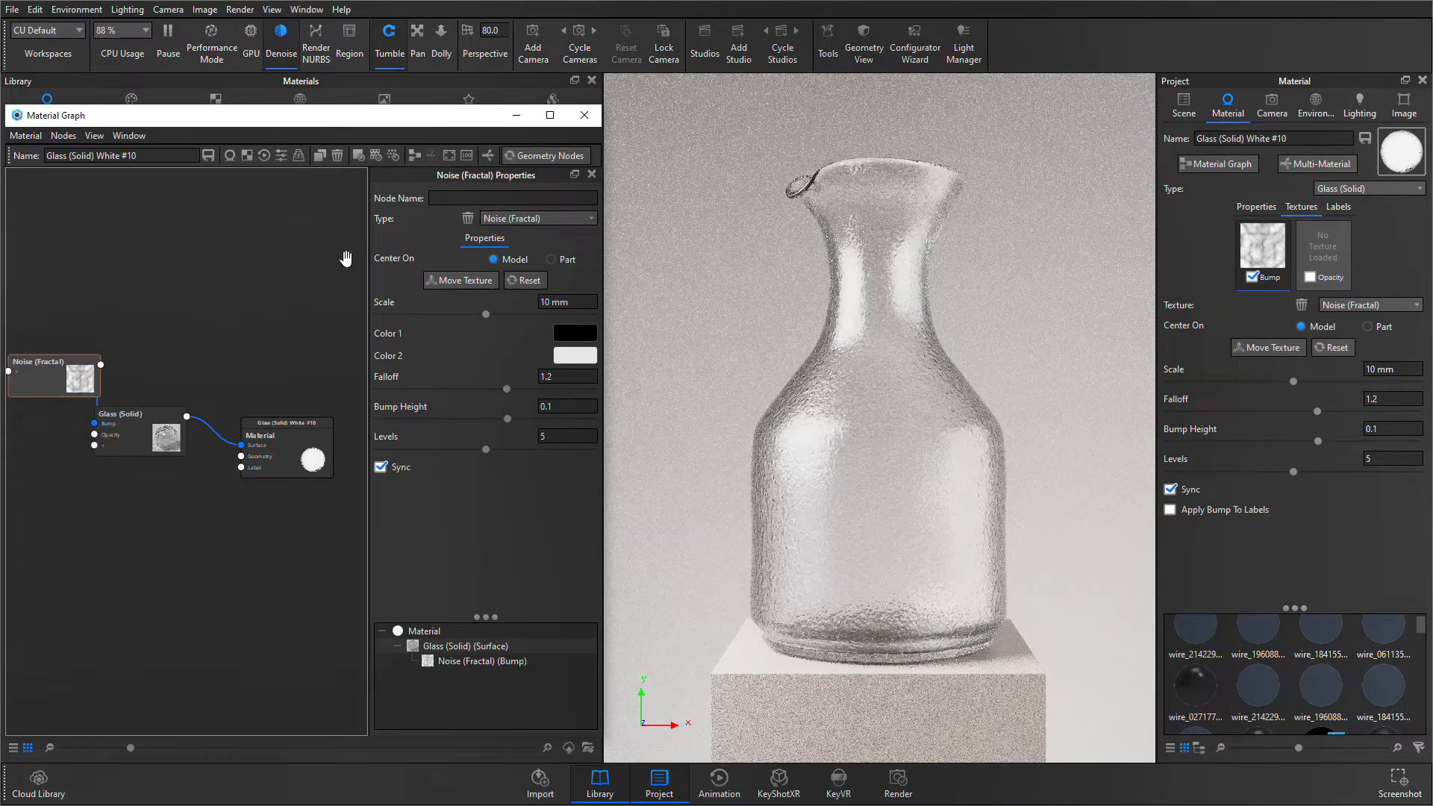
click(415, 159)
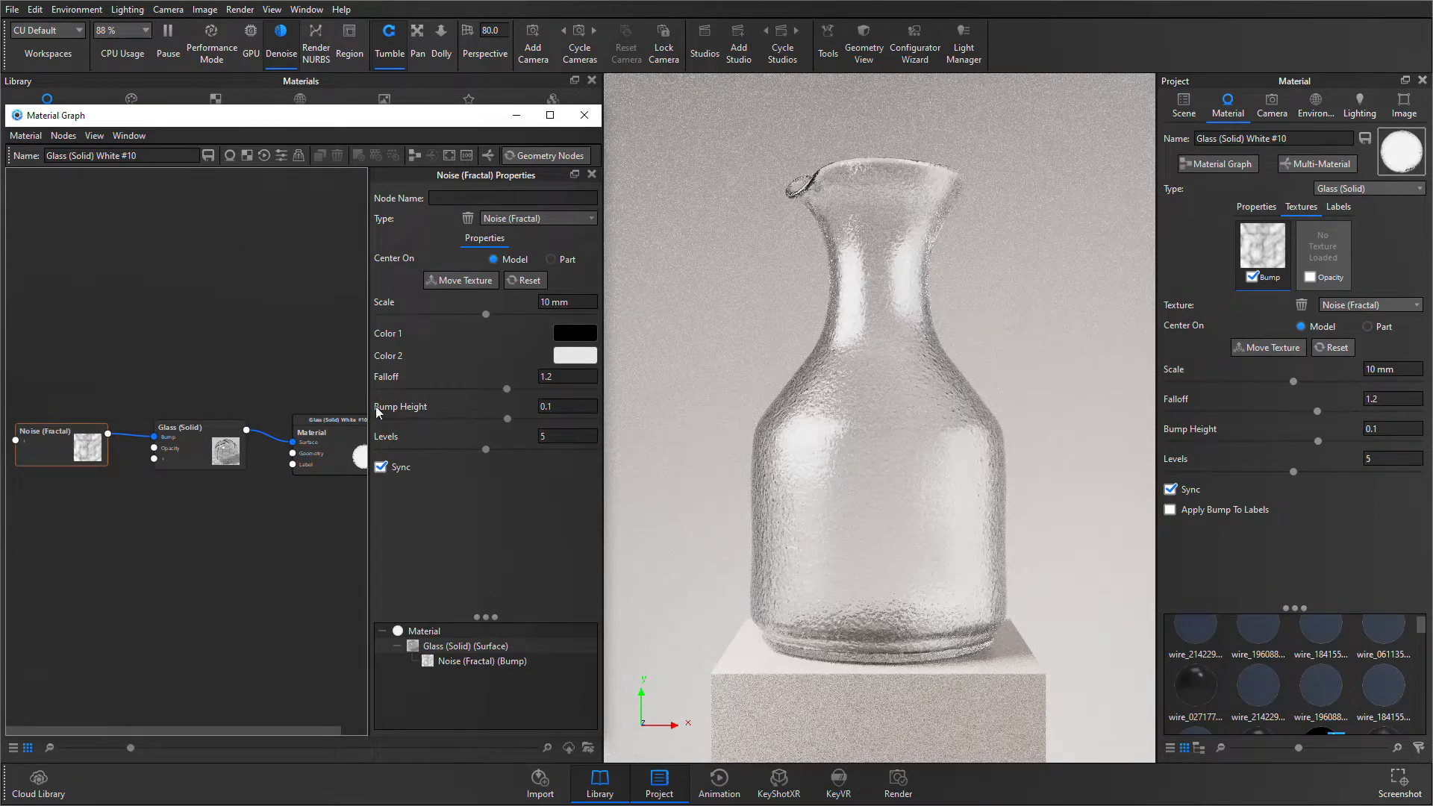
click(82, 453)
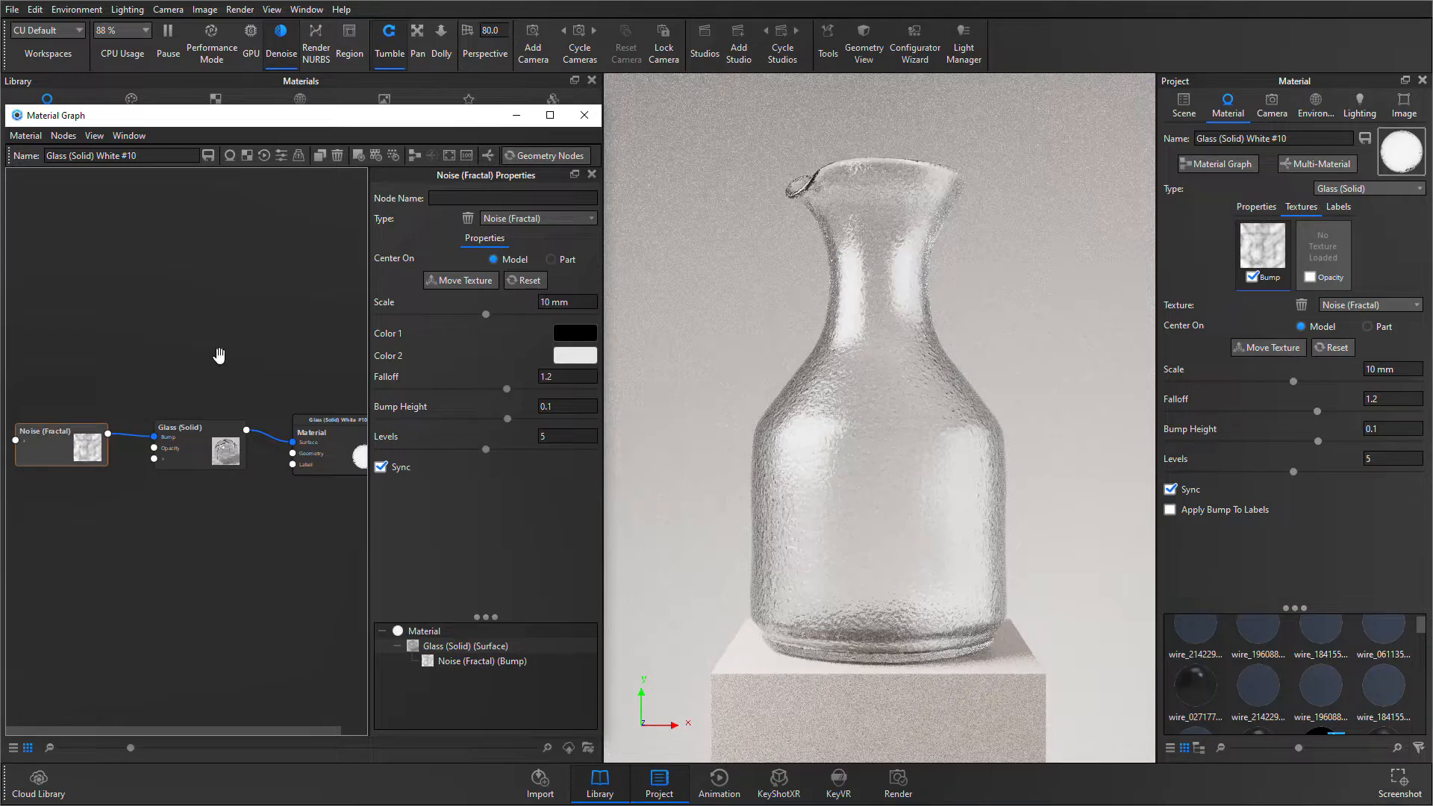
click(261, 366)
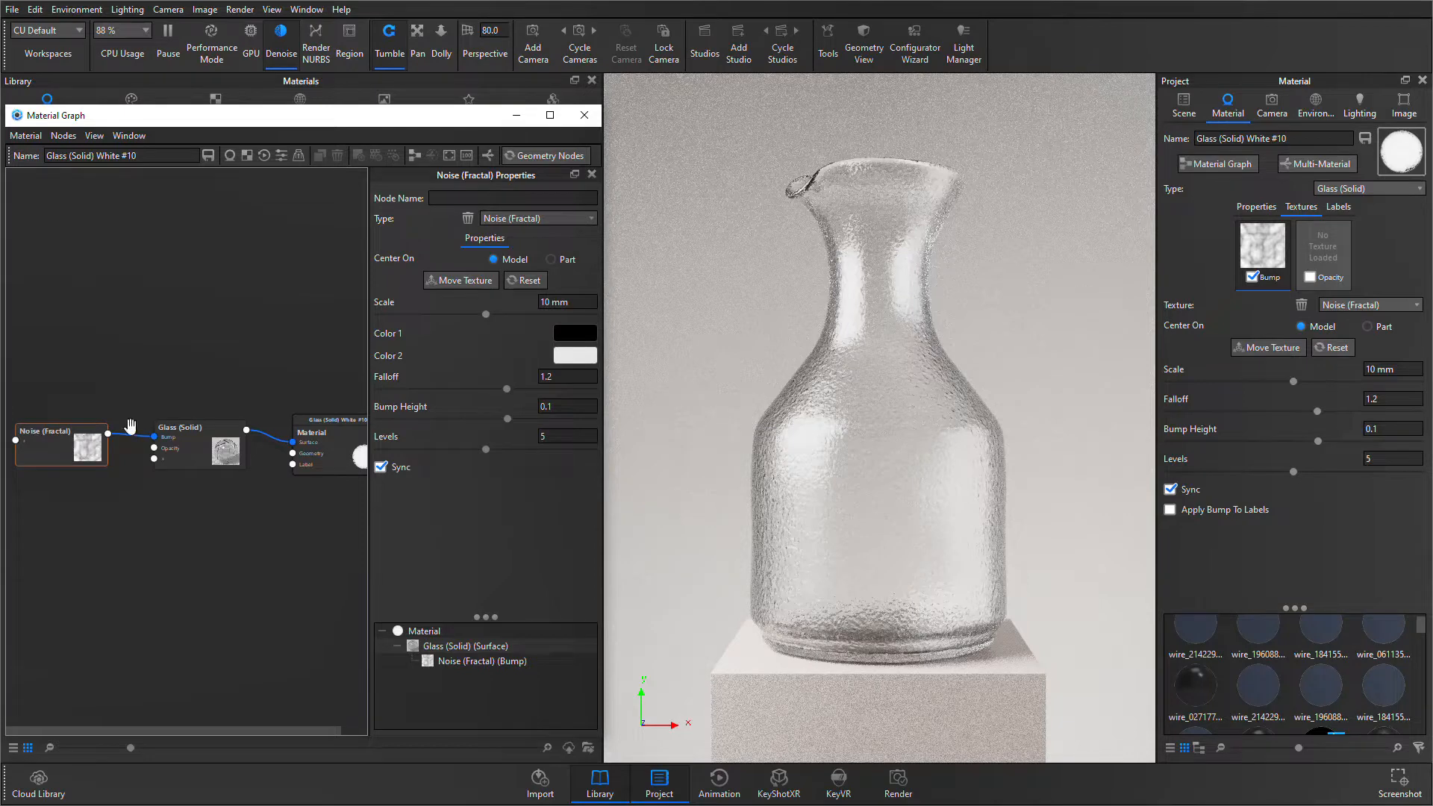
- Preview the Noise (Fractal) texture directly on the vase and set its scale to 50 mm
click(76, 452)
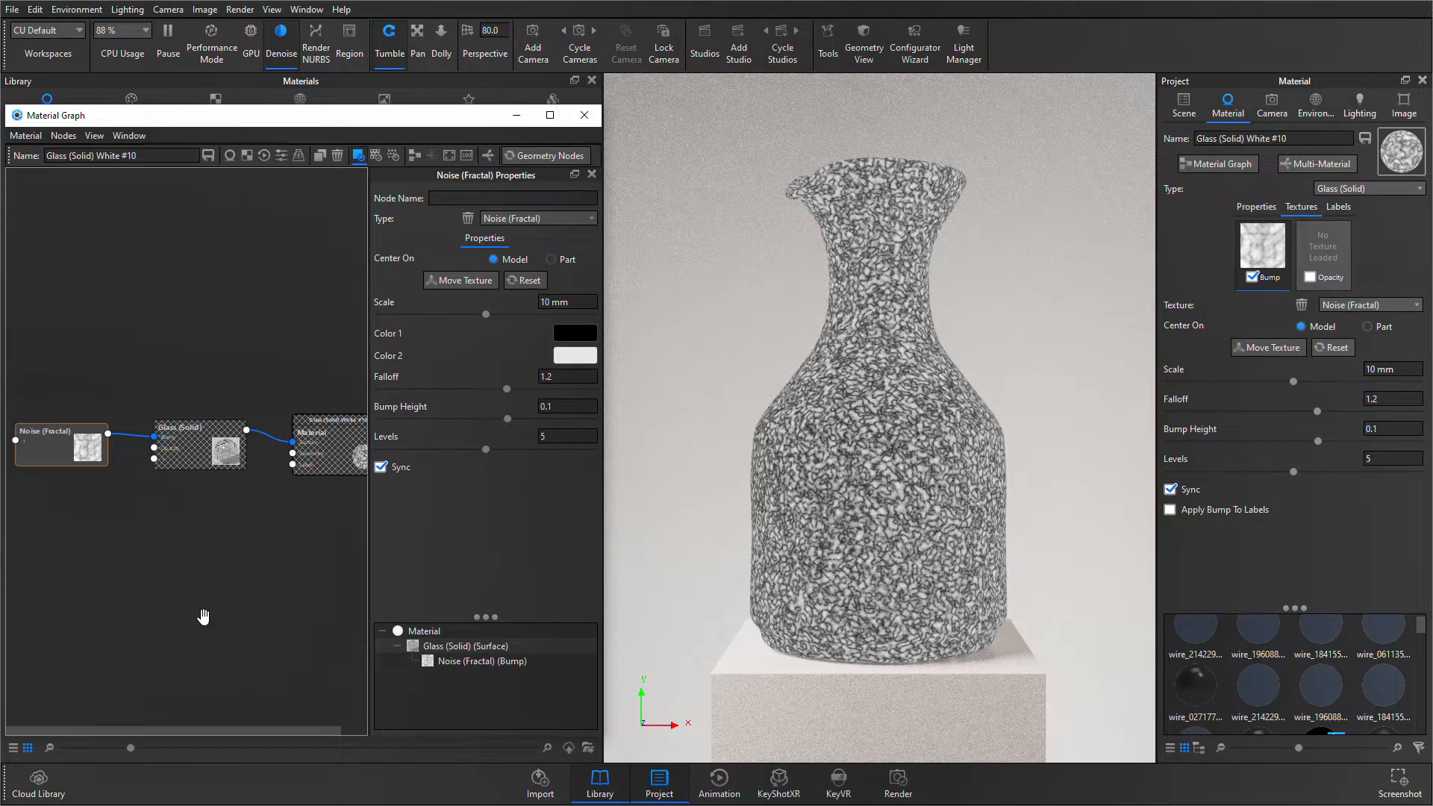
click(548, 302)
key(BackSpace)
key(BackSpace)
text(50)
key(Return)
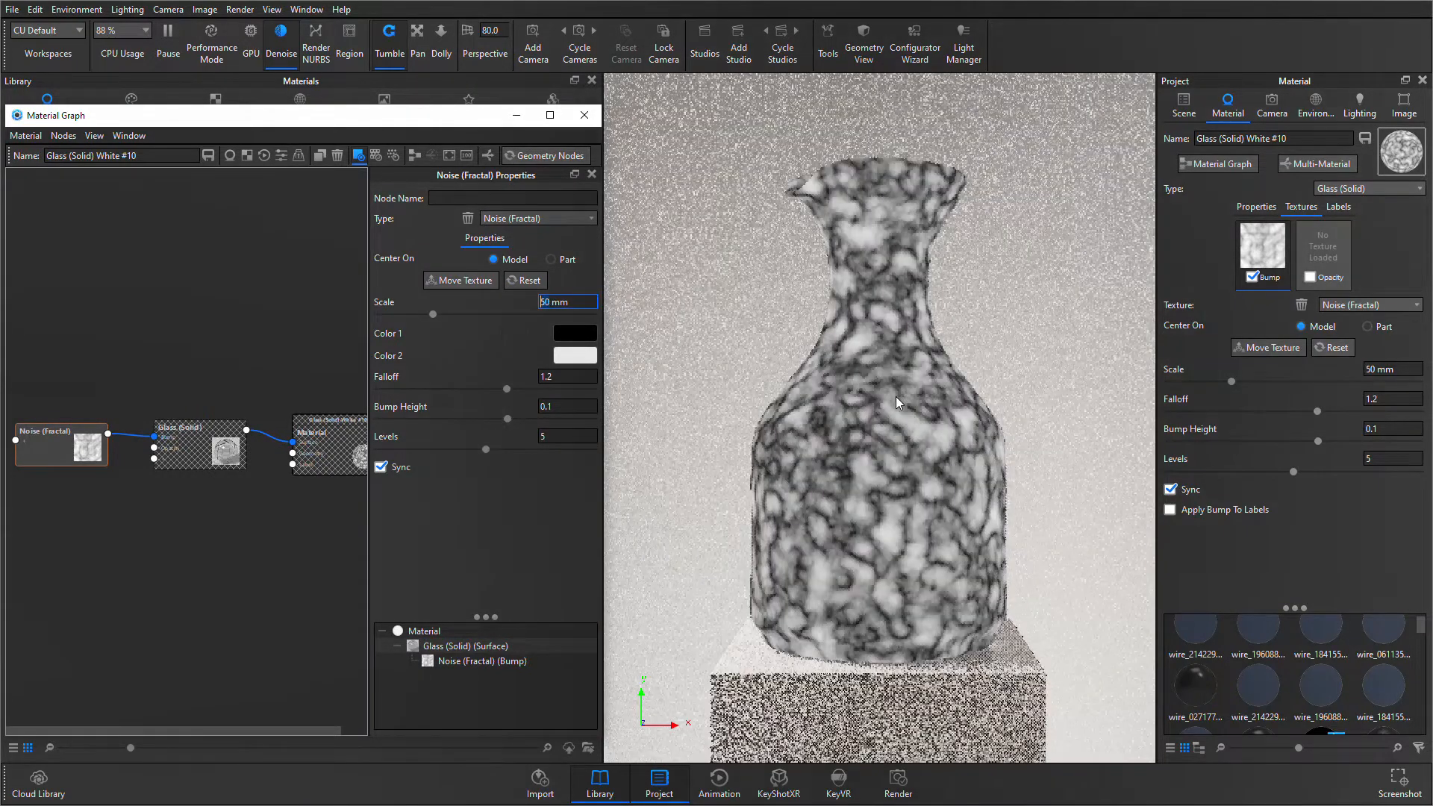
- Increase the Noise (Fractal) scale to about 75.6 mm and its falloff to about 1.4
drag(433, 317, 456, 318)
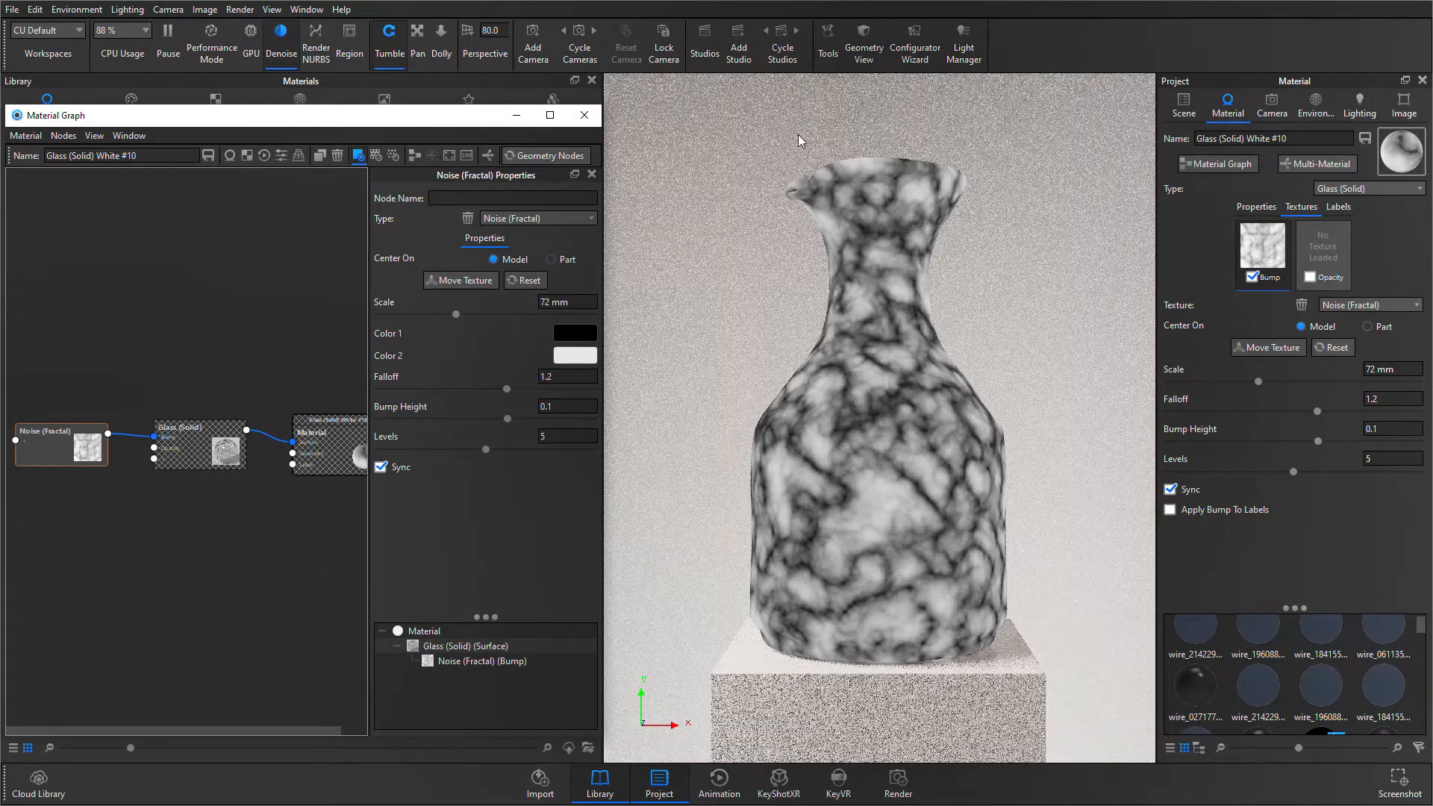
click(459, 317)
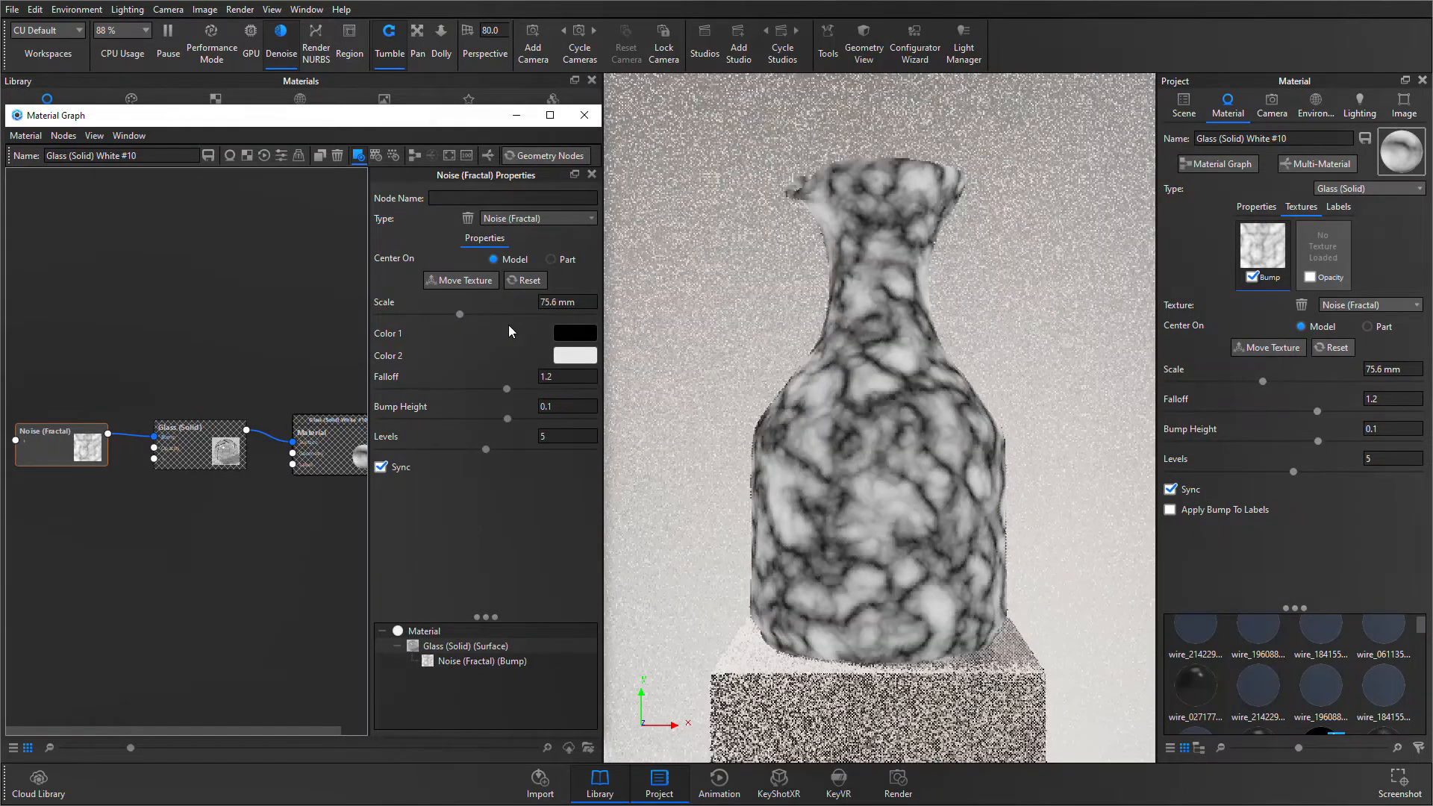
drag(505, 393, 531, 399)
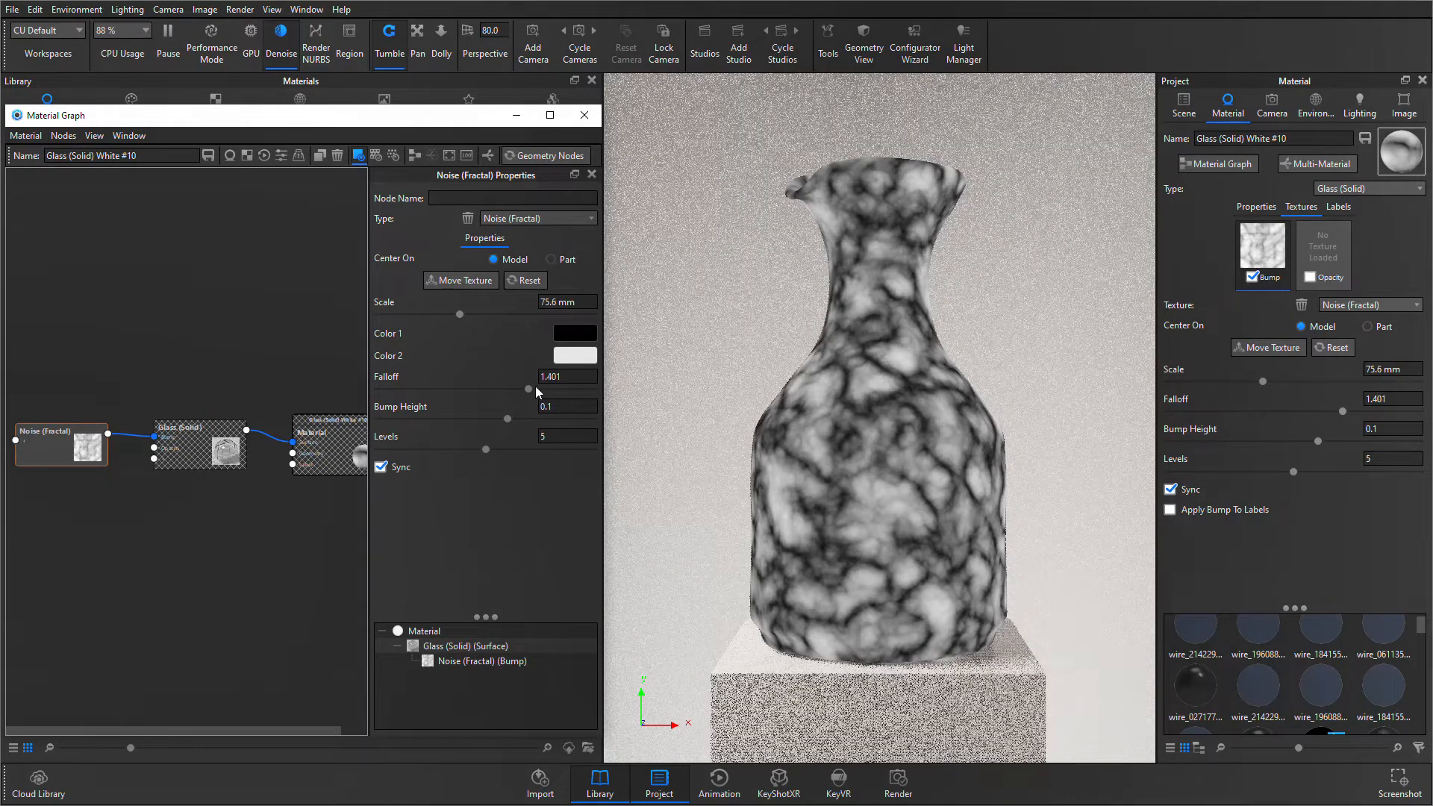
- Stop previewing the Noise (Fractal) texture on the vase and set its bump height to 0.03
drag(82, 450, 97, 428)
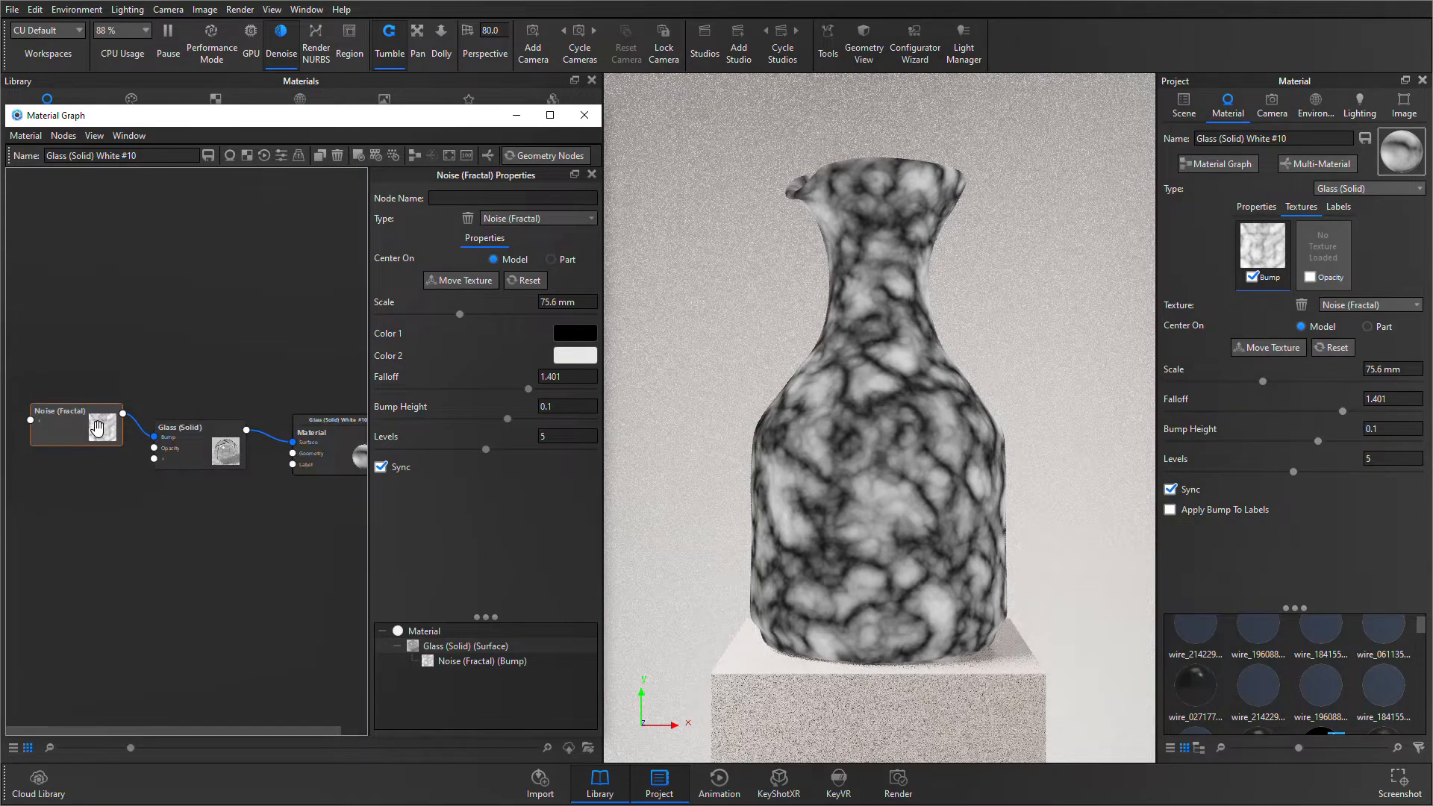
key(c)
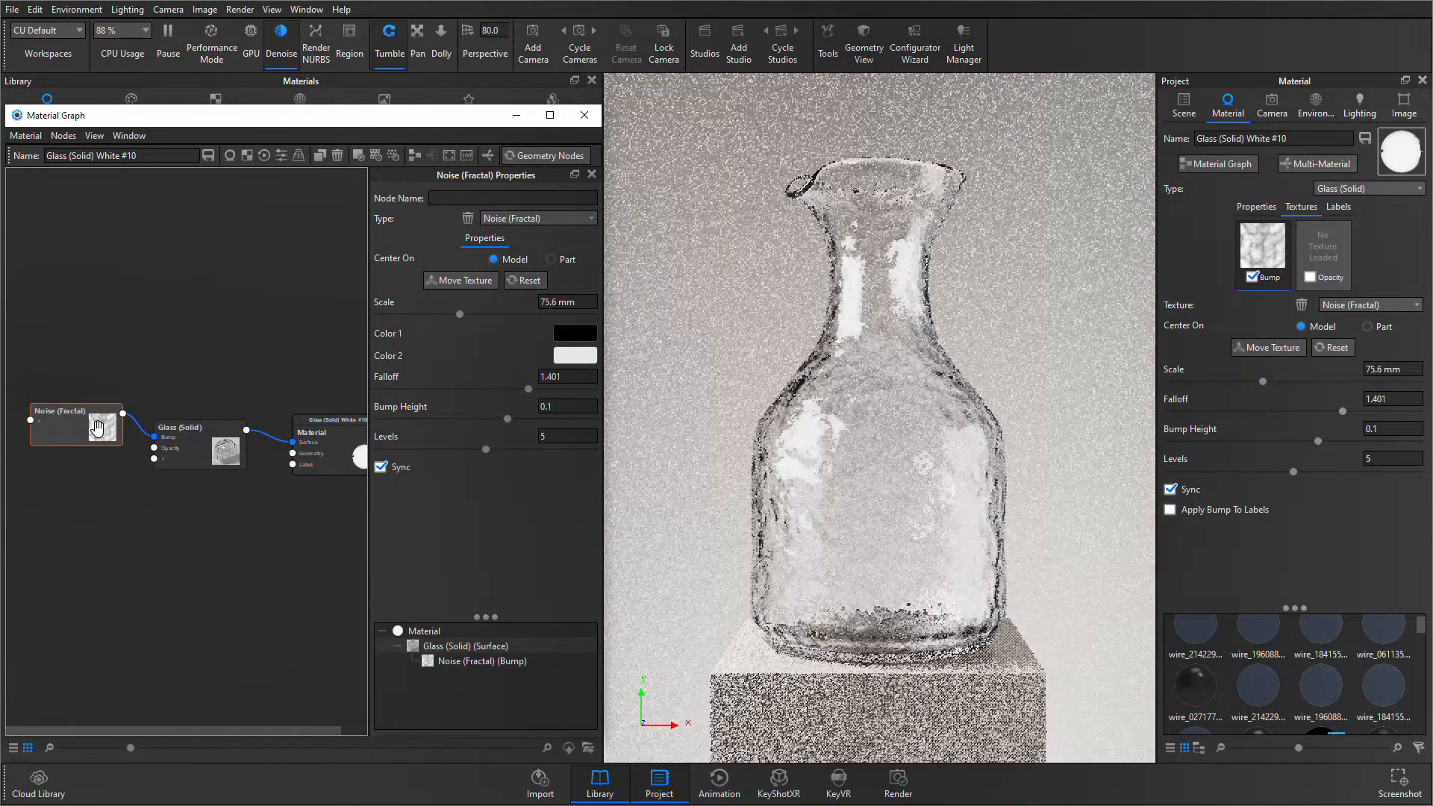
click(567, 407)
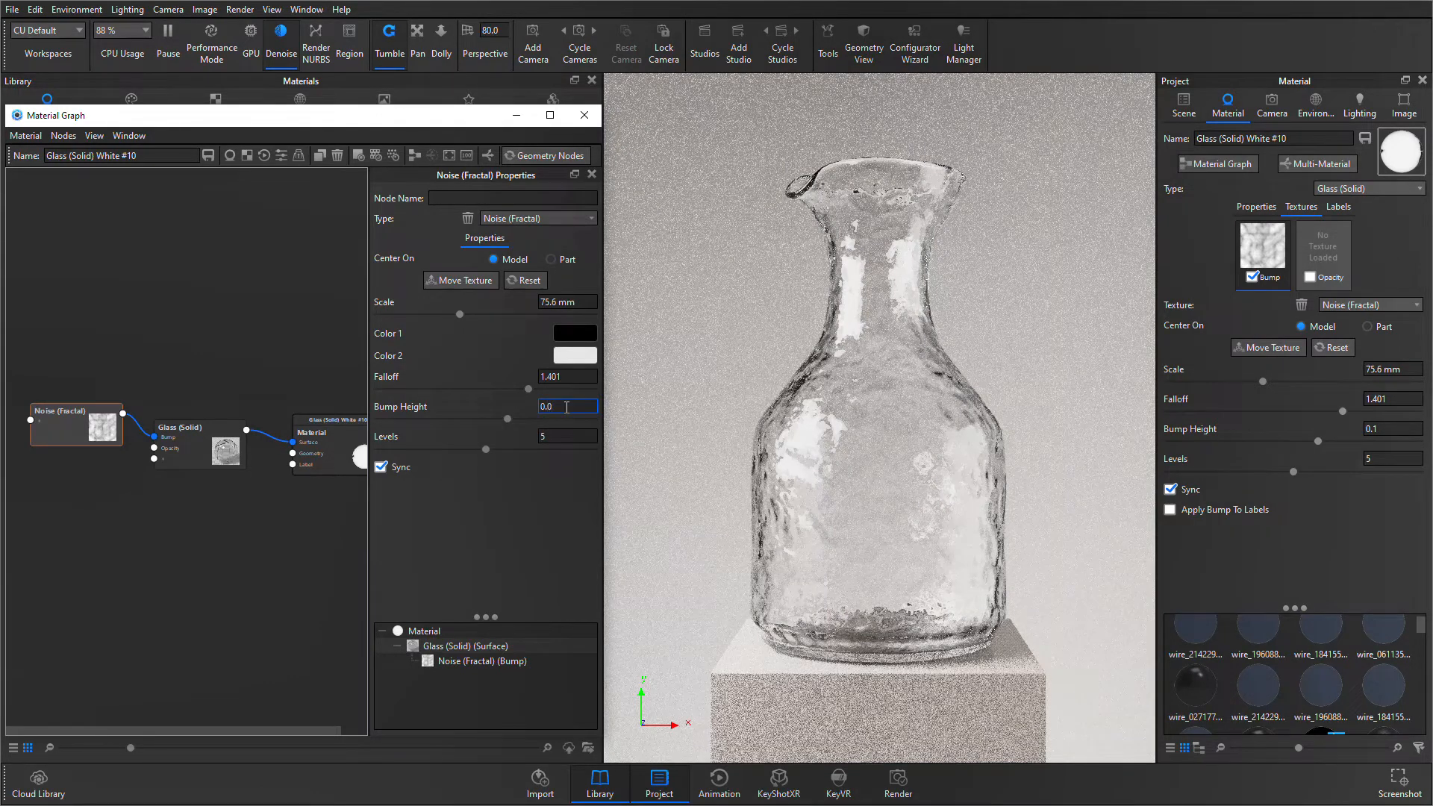
text(5)
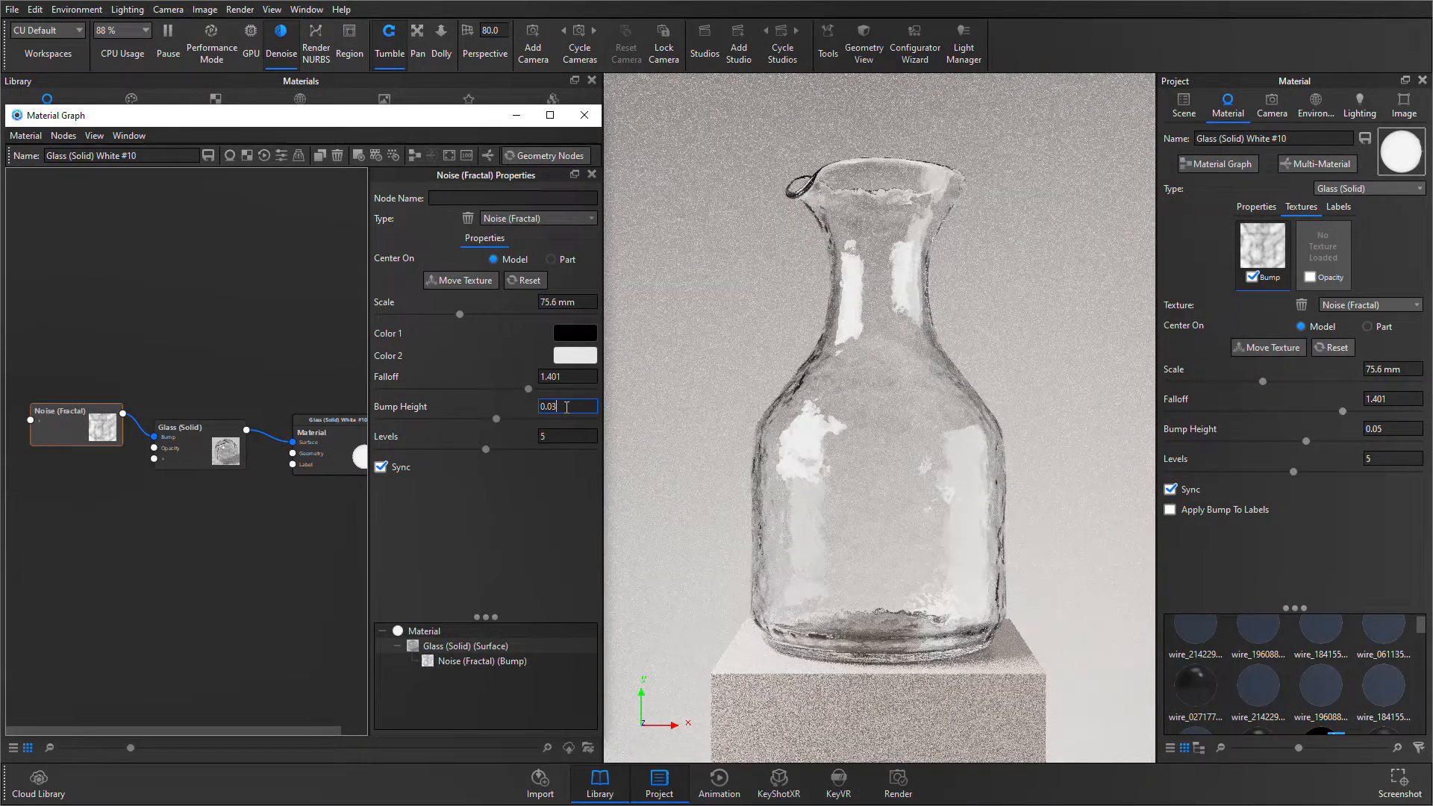
key(Return)
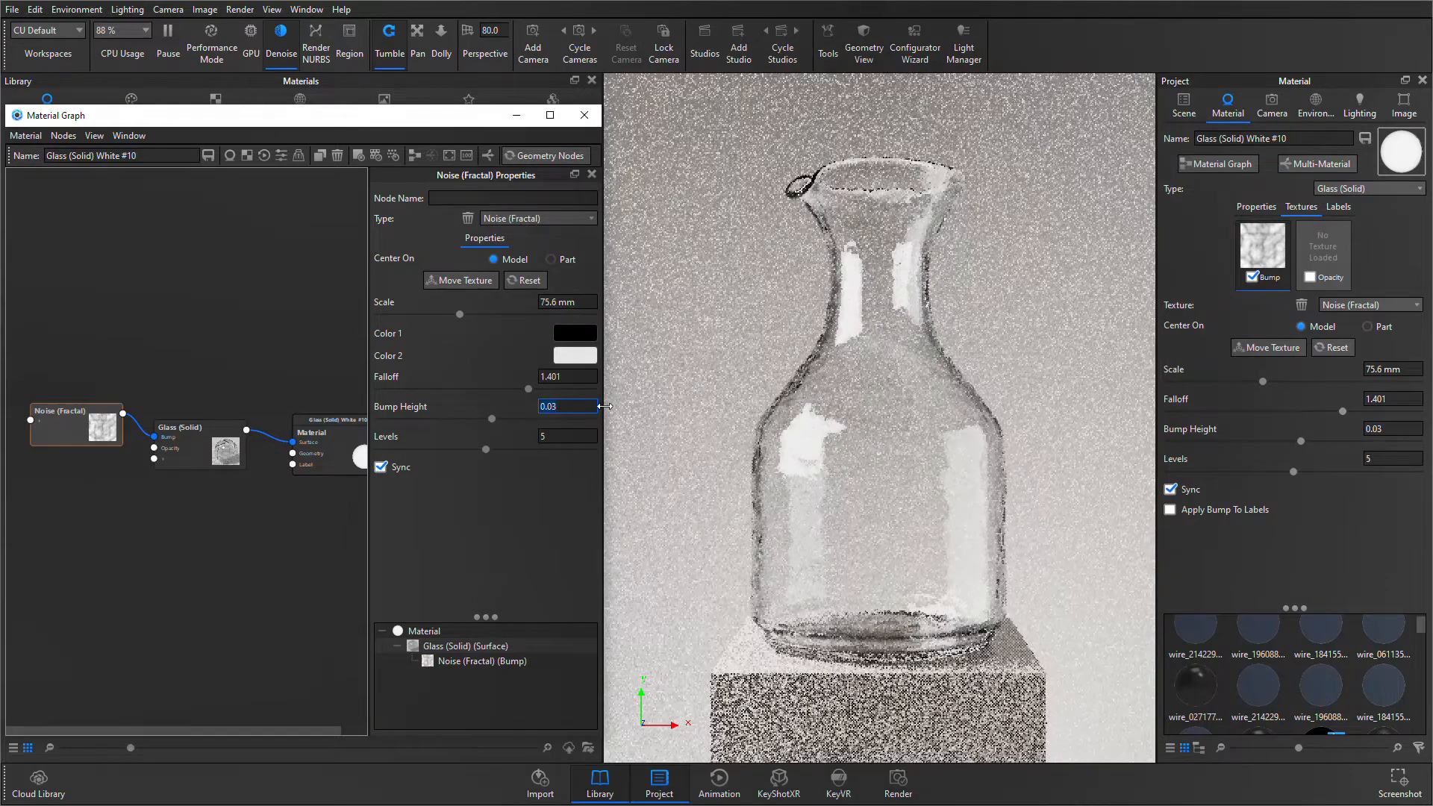
click(103, 545)
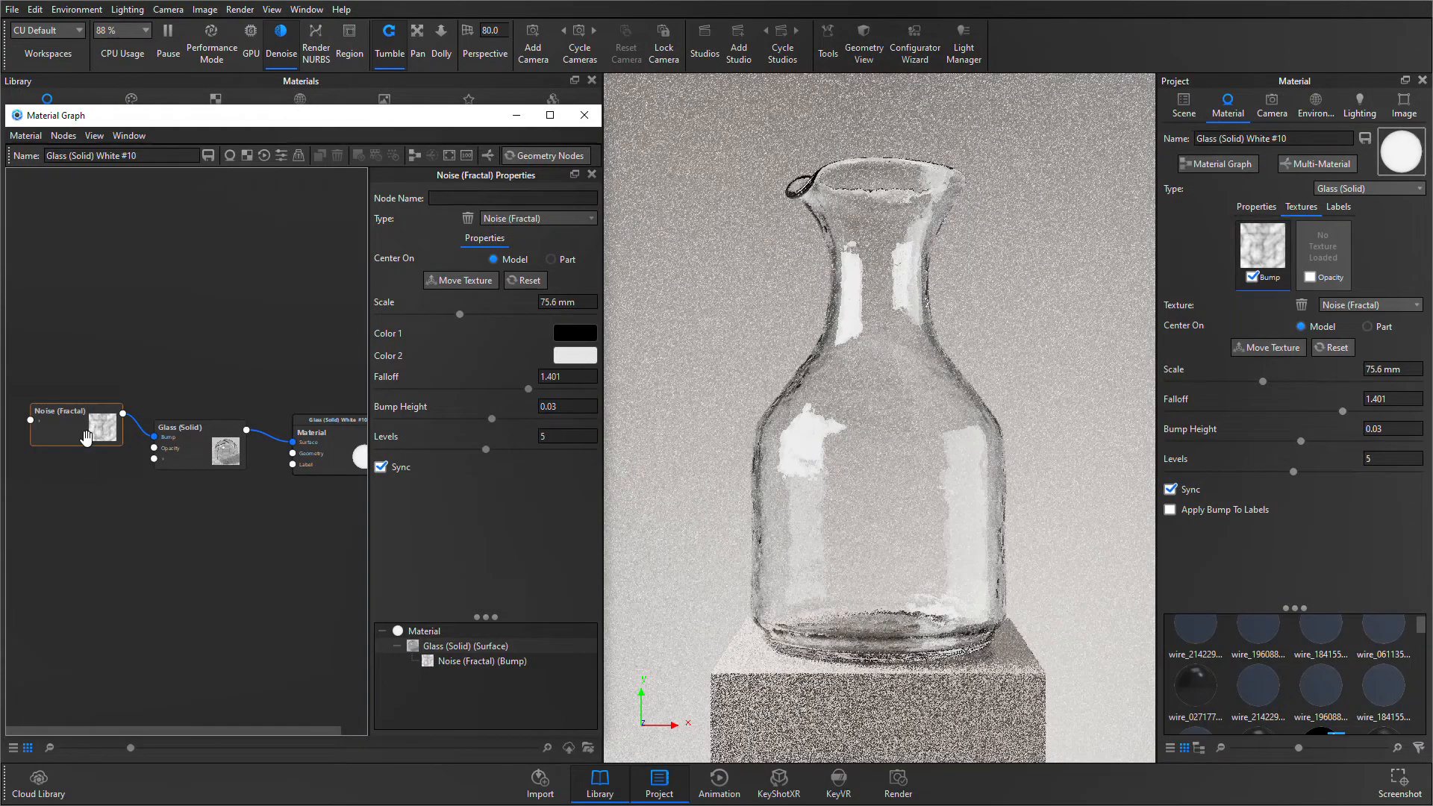
- Add a Marble texture node and connect it to the Bump input of Glass (Solid) in place of Noise (Fractal)
drag(82, 433, 83, 421)
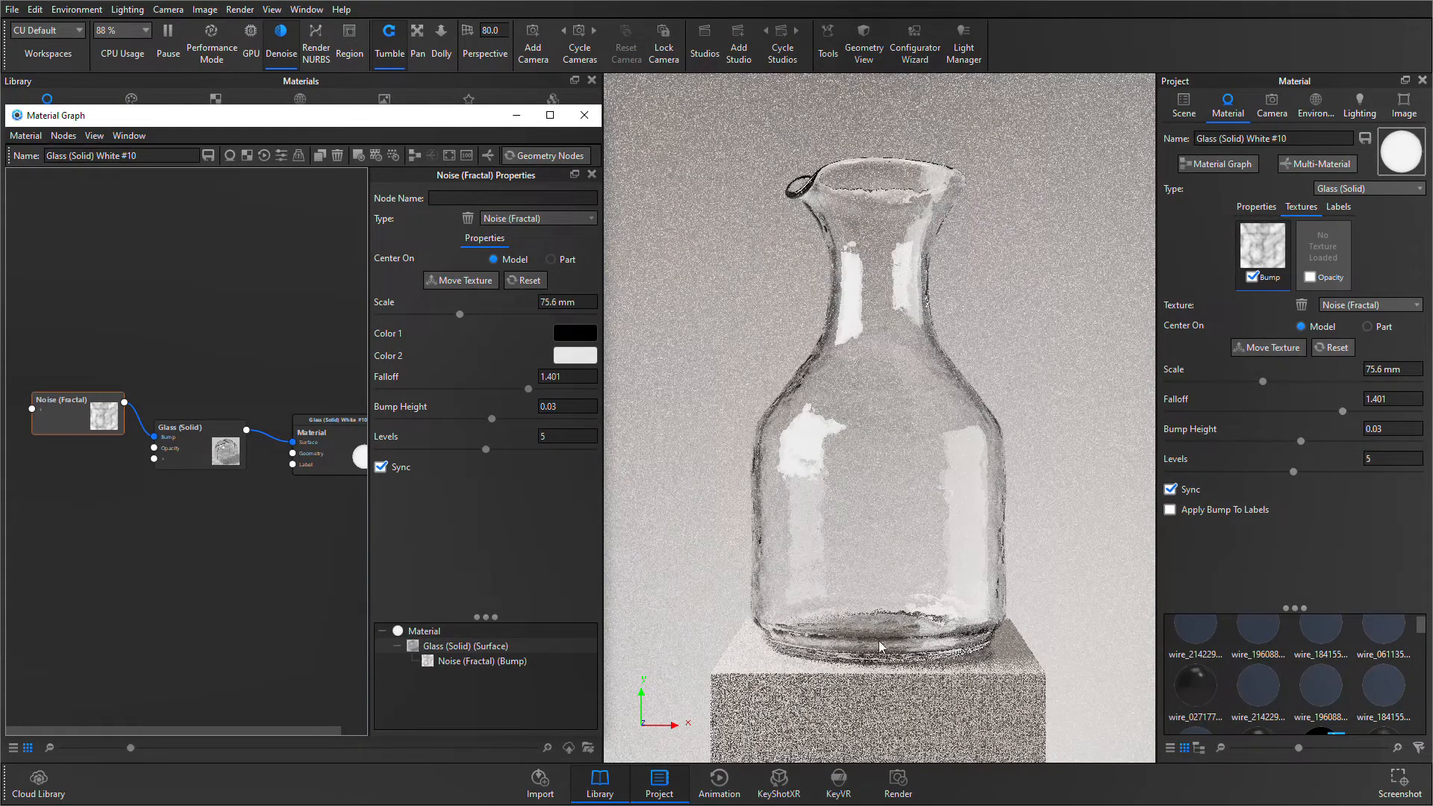
right_click(61, 505)
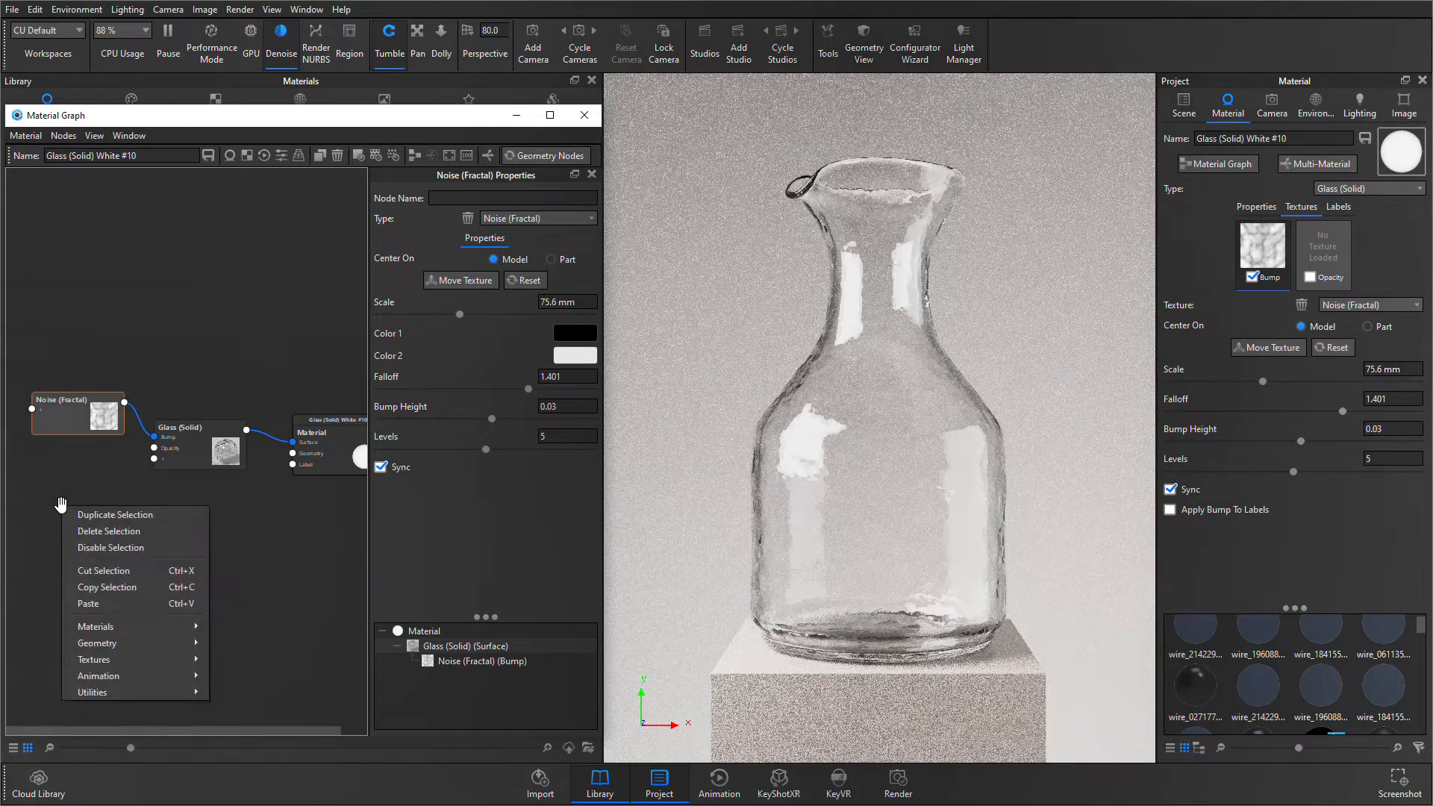
mouse_move(128, 664)
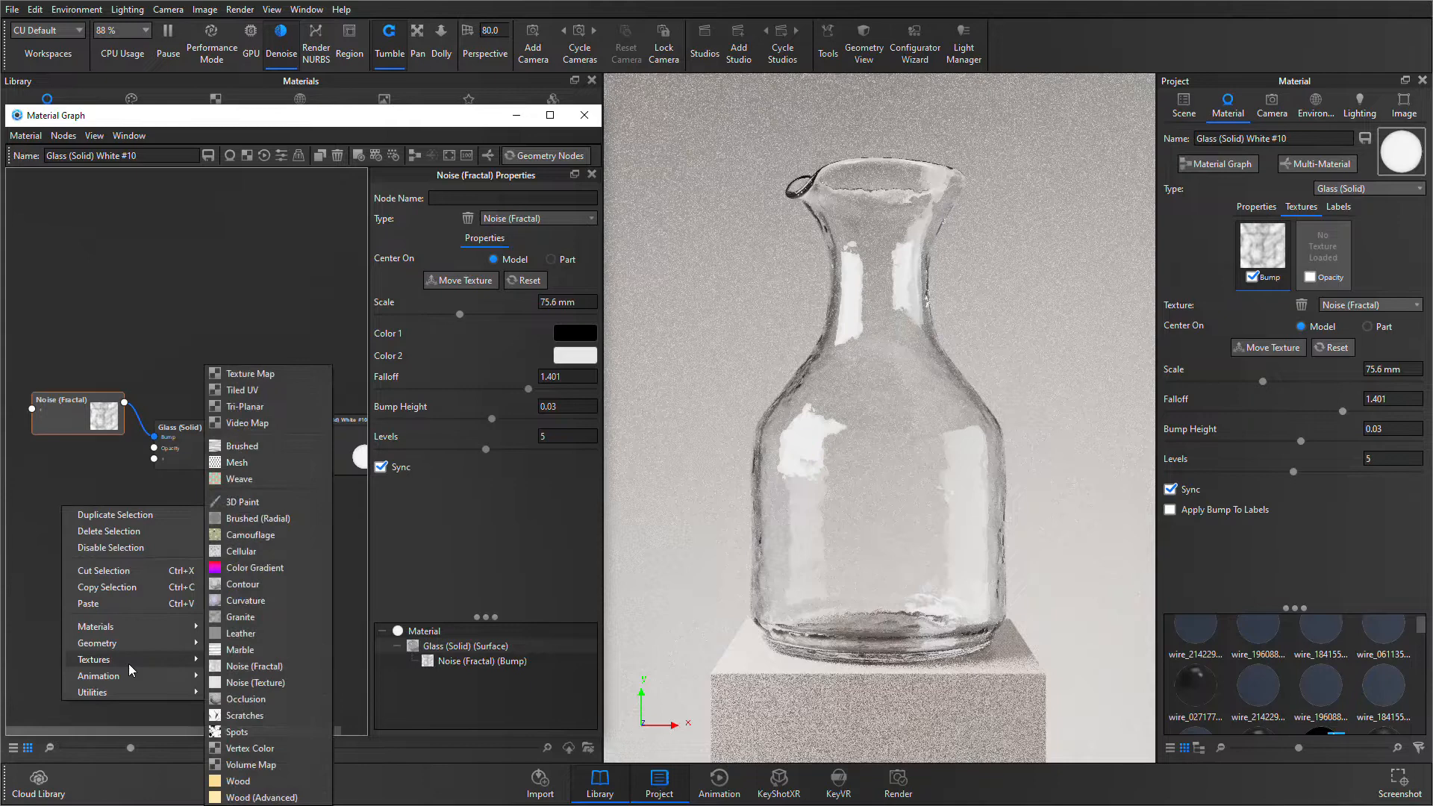
click(246, 650)
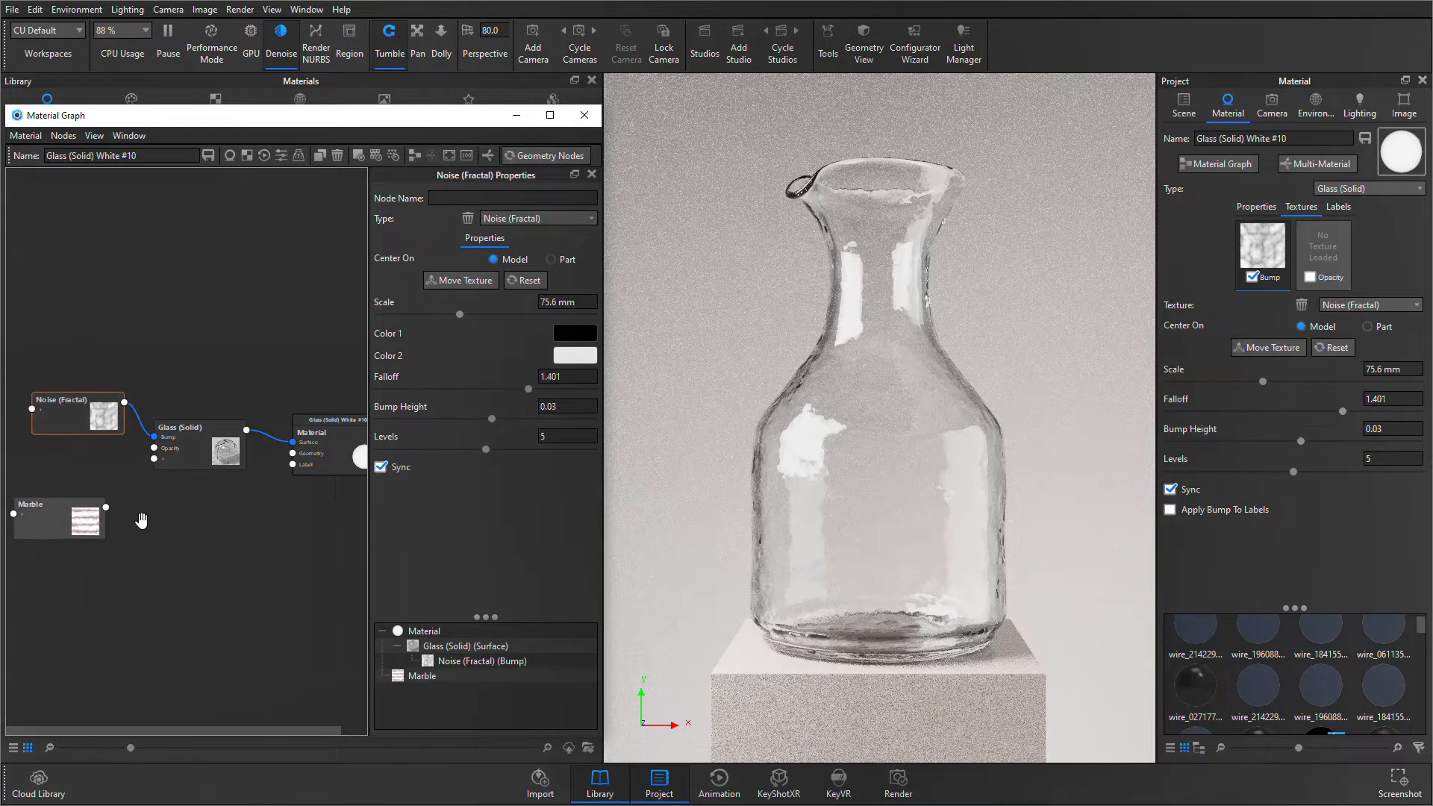
drag(106, 508, 113, 368)
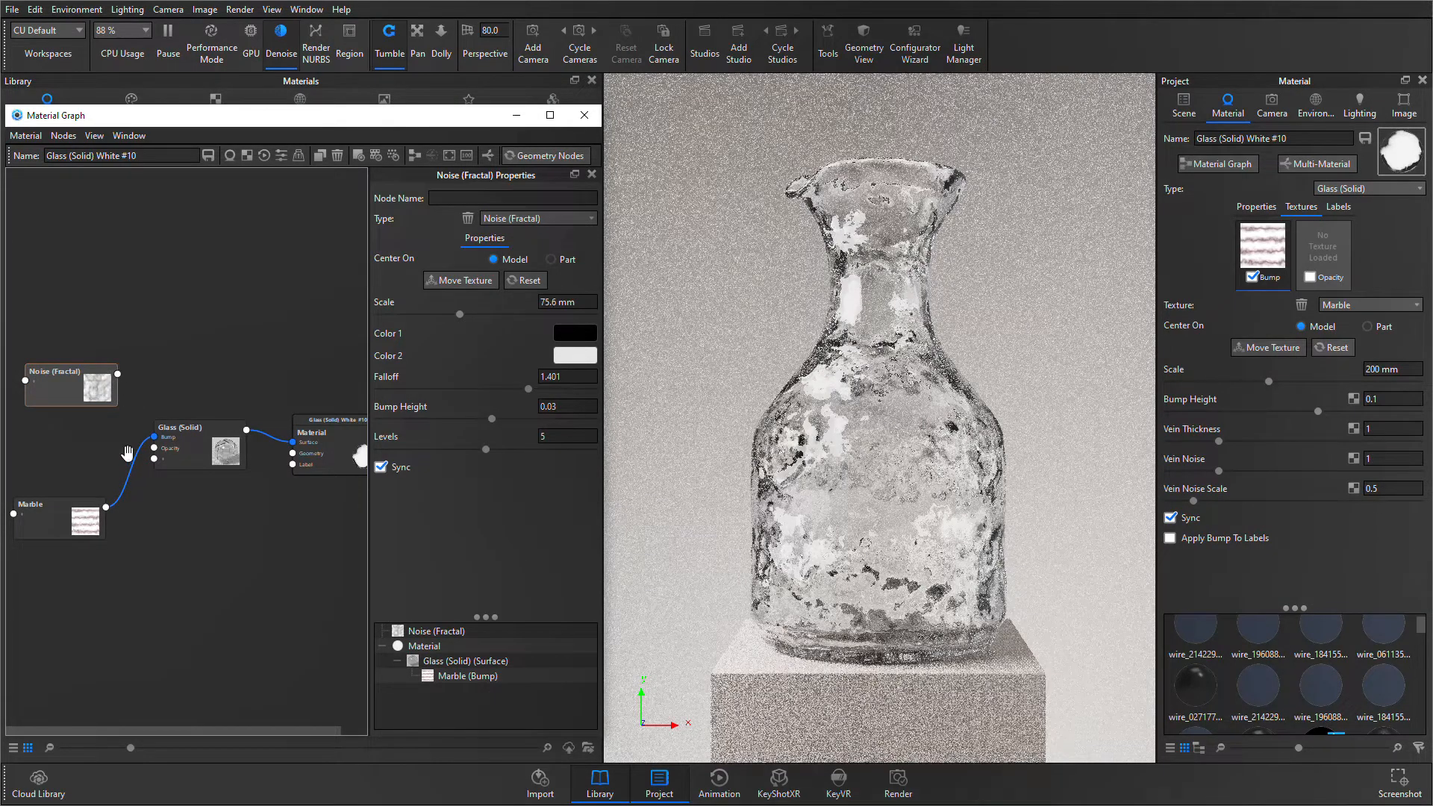
- Insert a Bump Add utility between Marble and Glass (Solid), connect Noise (Fractal) to its Bump 2 input, and align the nodes
right_click(127, 470)
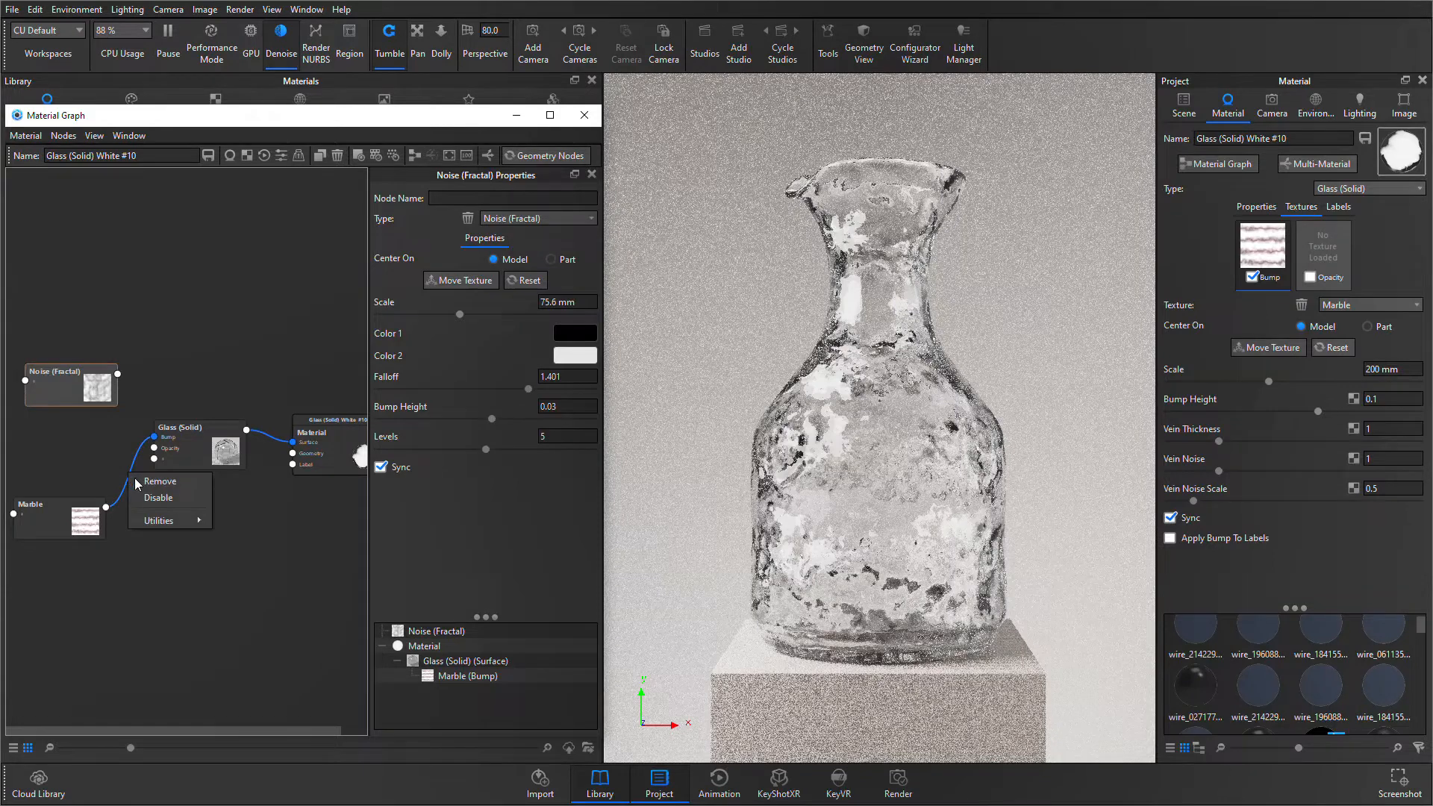
mouse_move(181, 521)
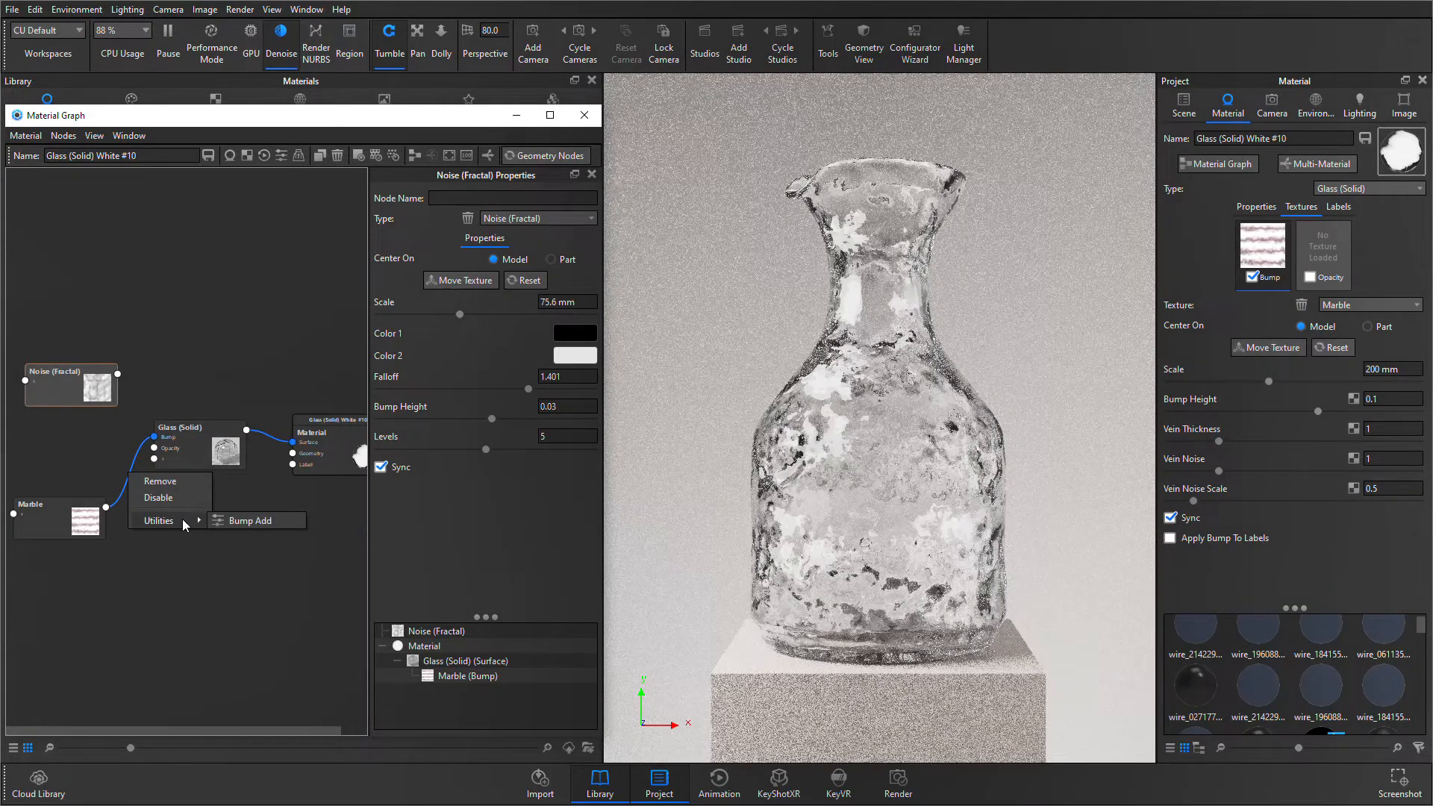
click(250, 520)
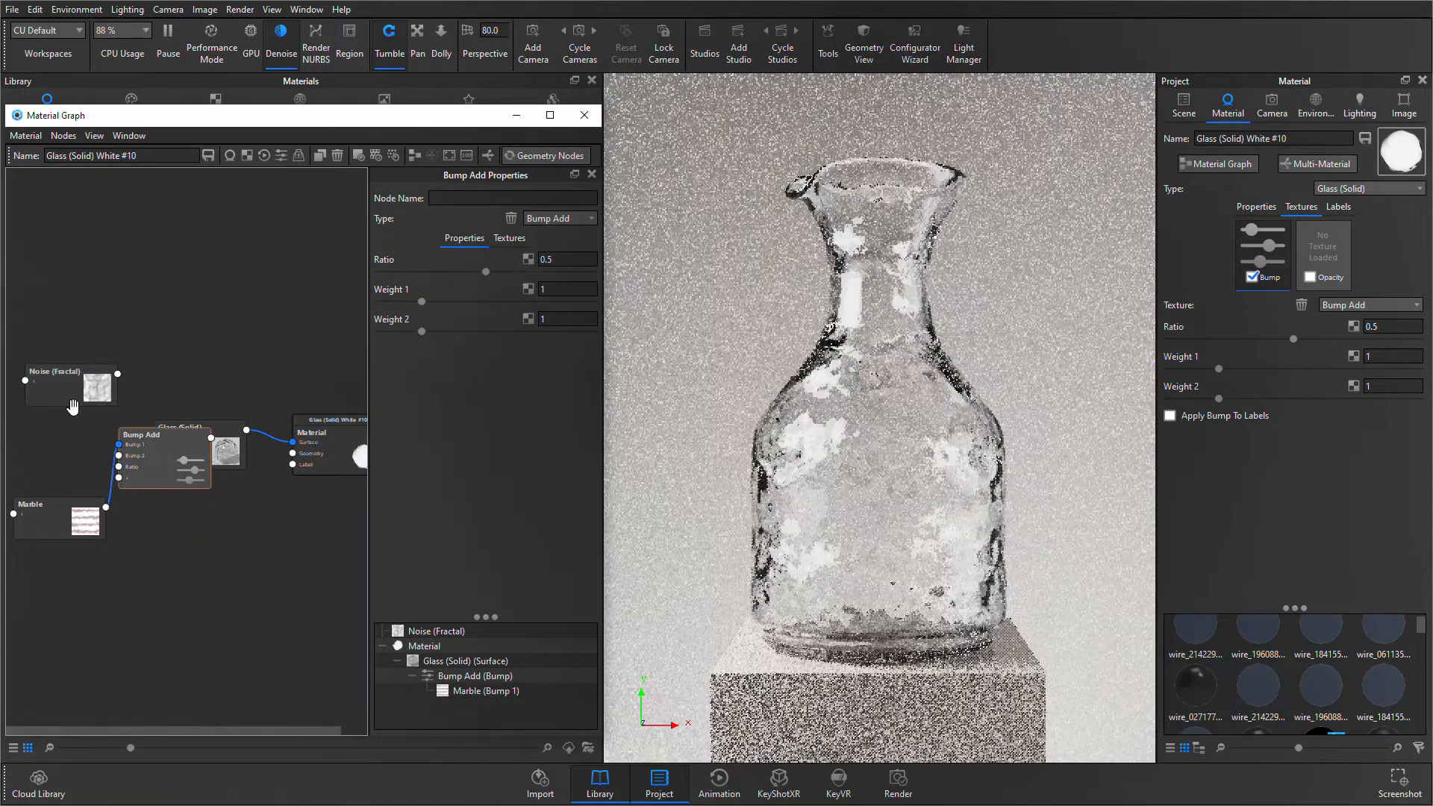
drag(117, 441, 119, 455)
click(414, 155)
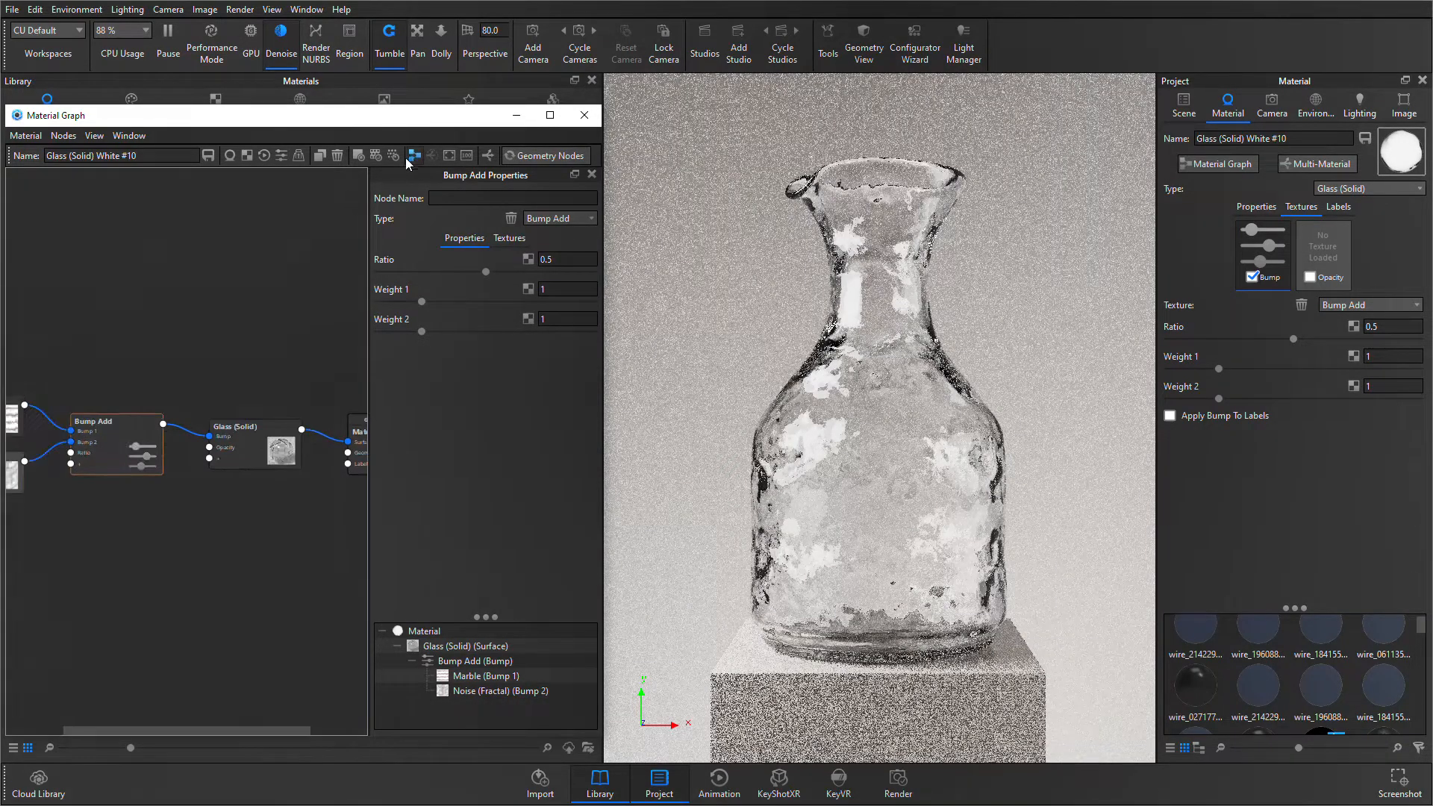
scroll(113, 529, down, 2)
drag(113, 531, 232, 530)
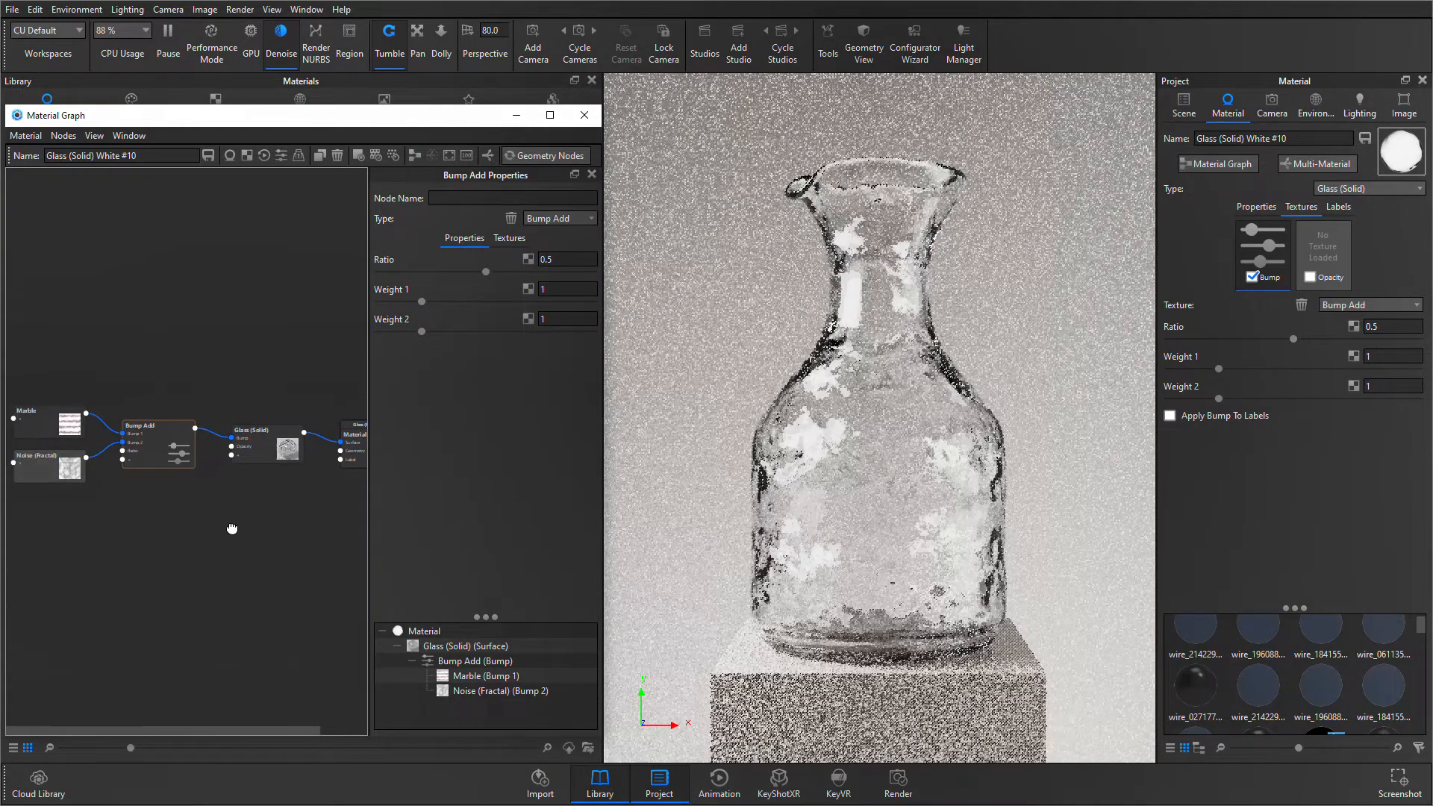
scroll(84, 537, up, 1)
drag(84, 536, 174, 525)
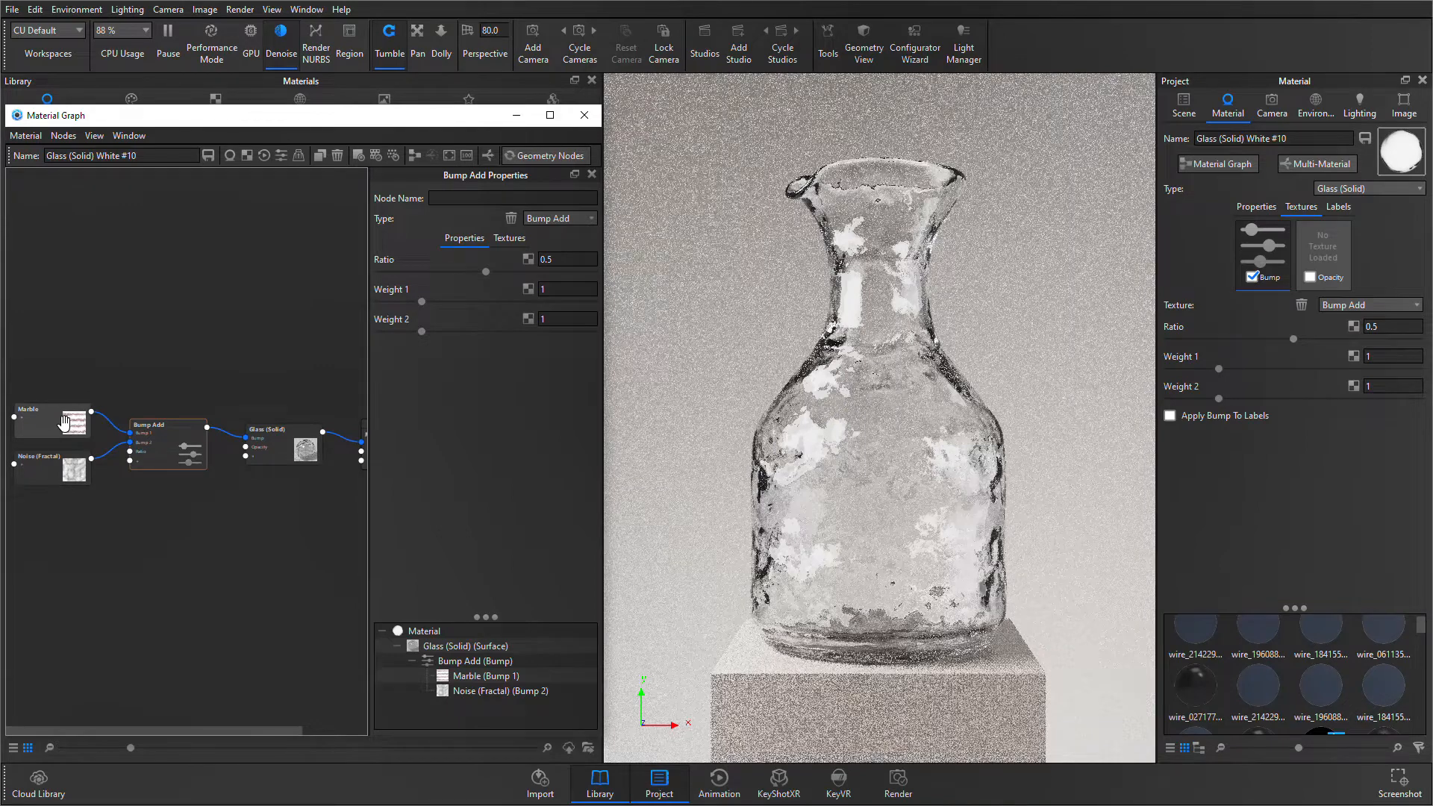
- Preview the Marble texture on the vase and set its scale to 33 mm and its vein noise to about 0.435
click(63, 423)
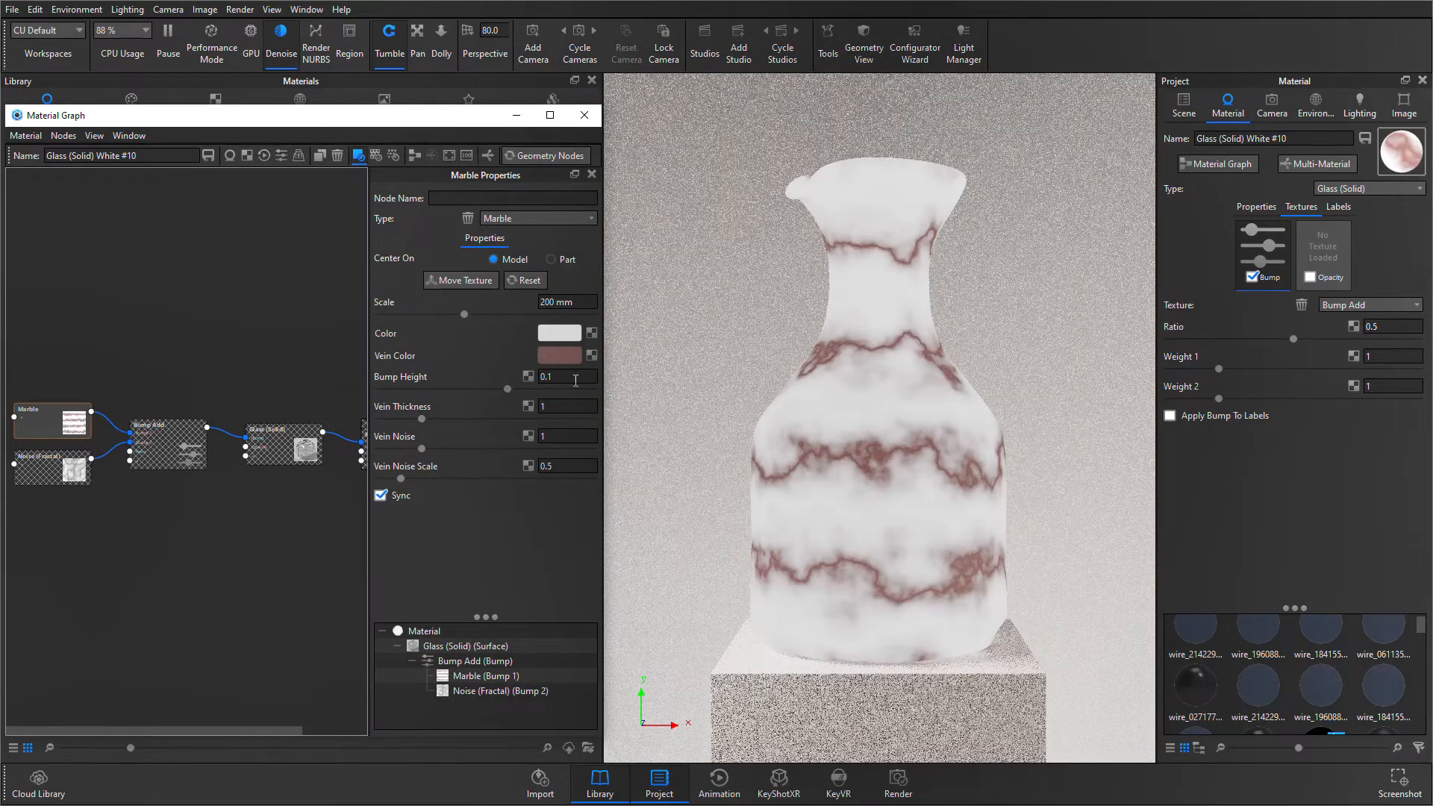
drag(466, 315, 396, 315)
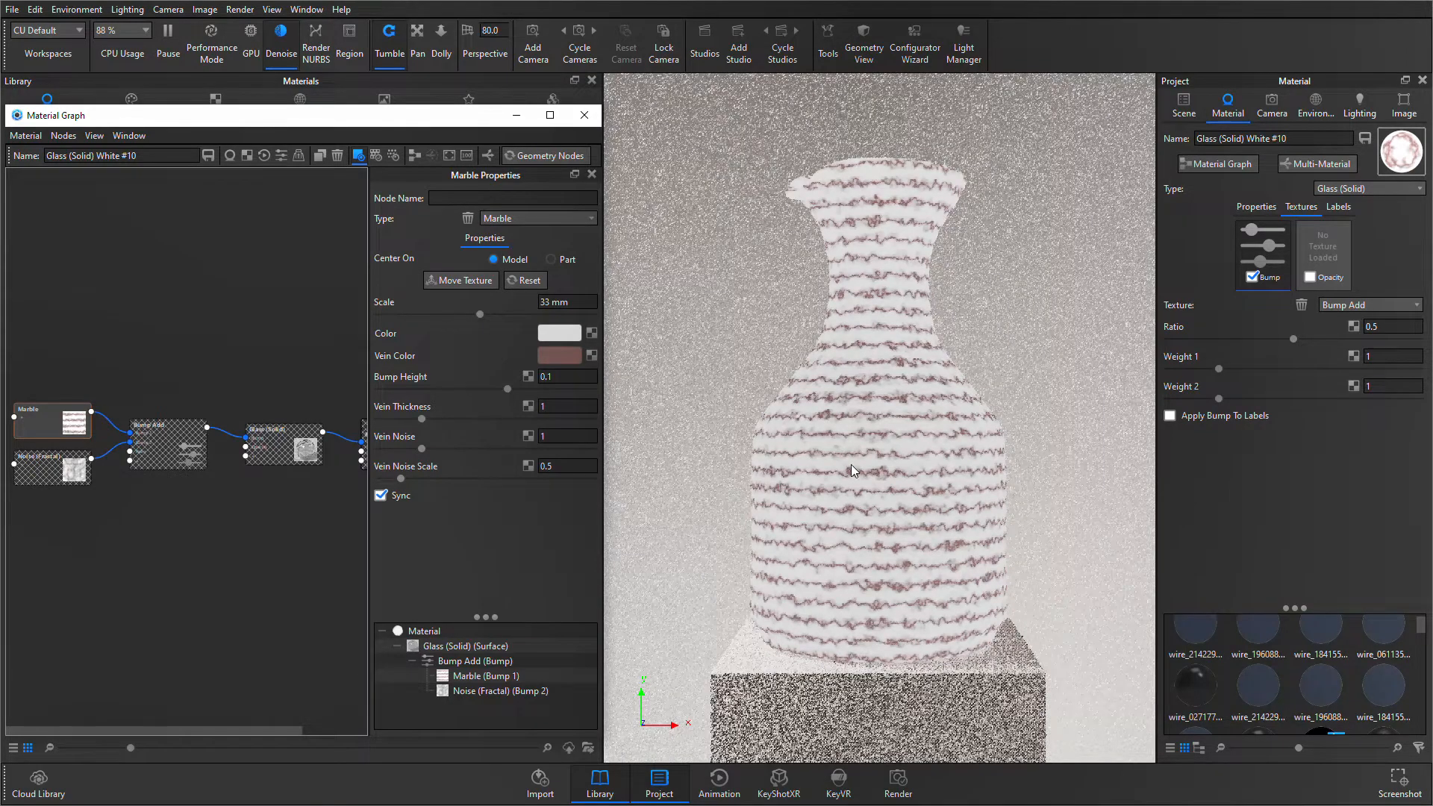
drag(424, 450, 401, 449)
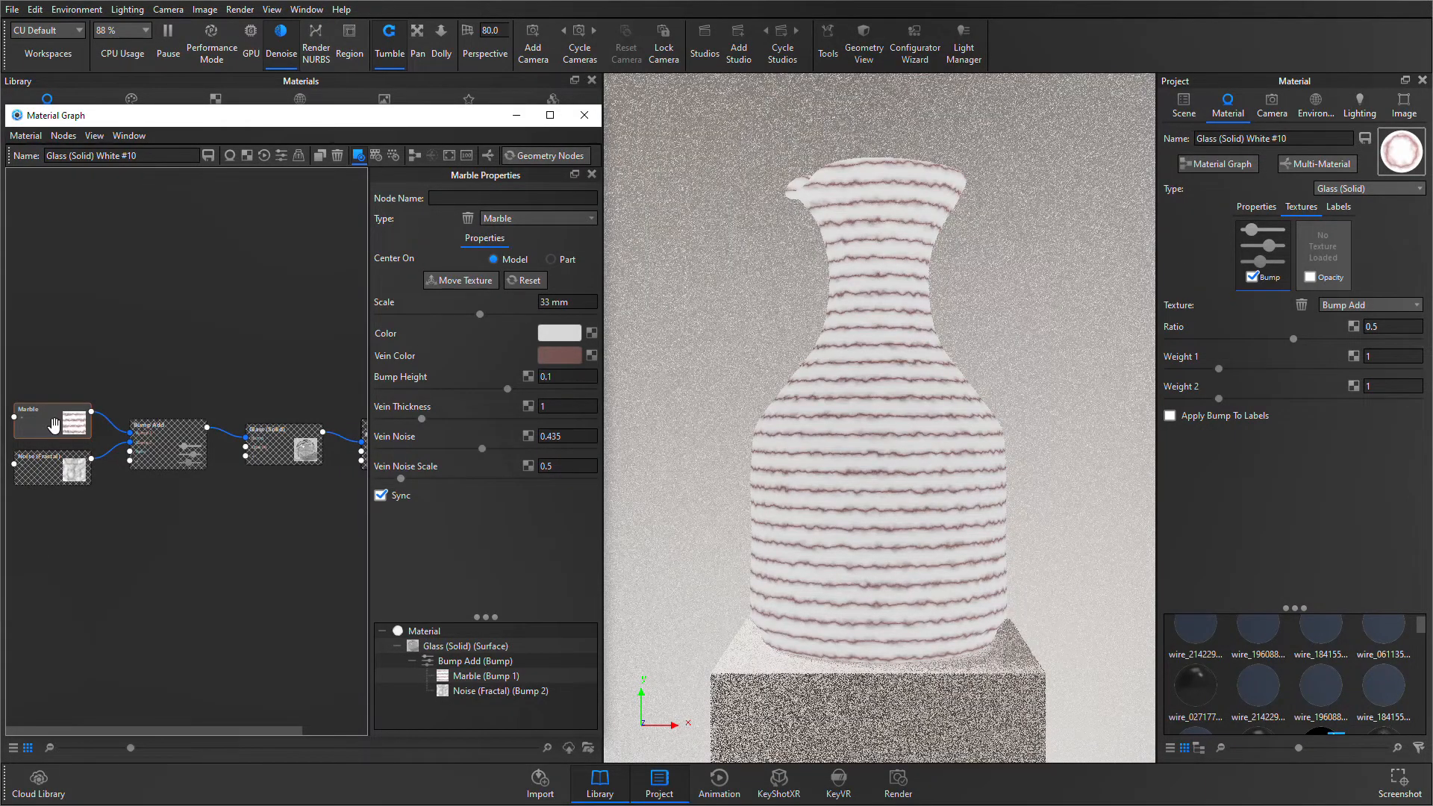
- Stop previewing the Marble texture on the vase and set its bump height to 0.05
key(c)
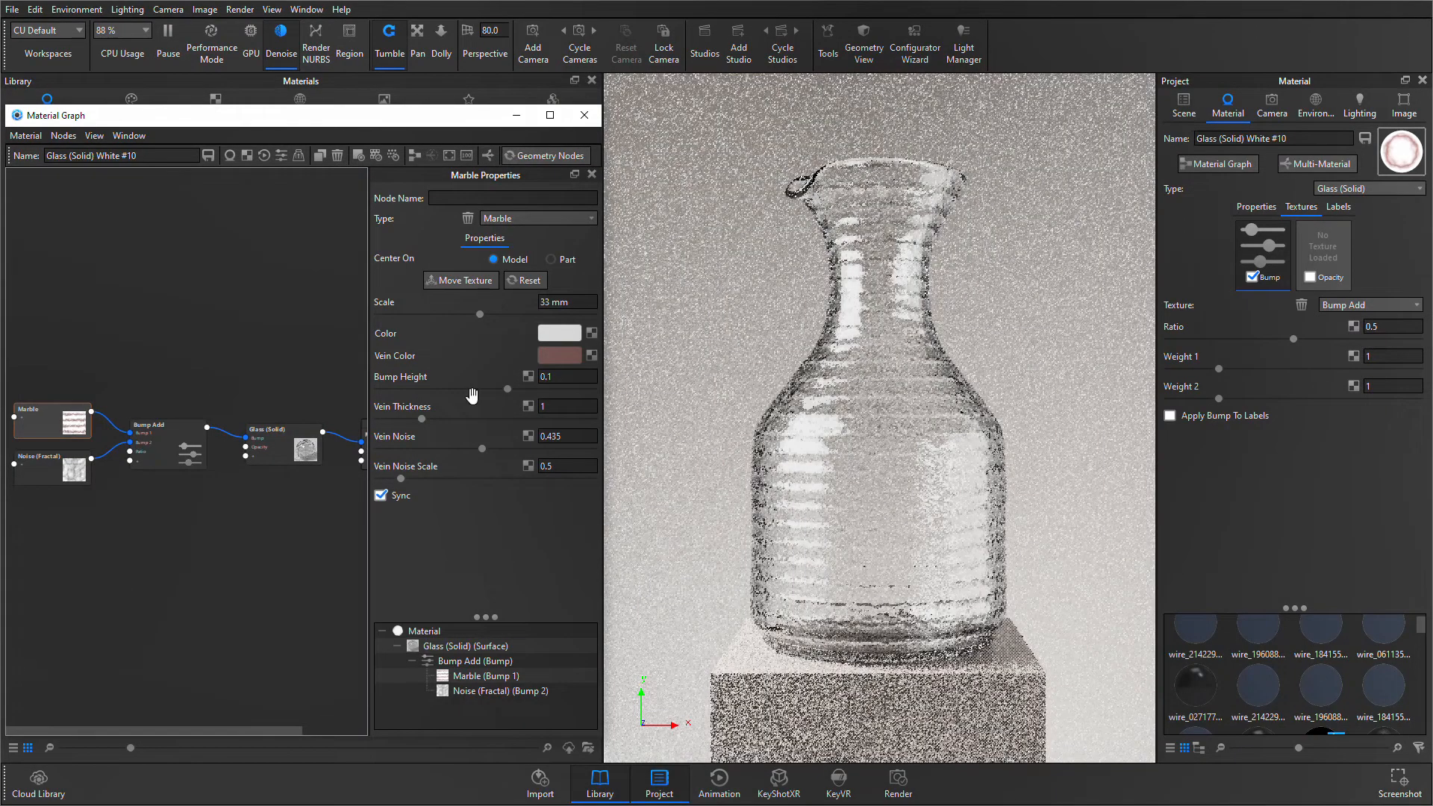
click(568, 407)
click(560, 375)
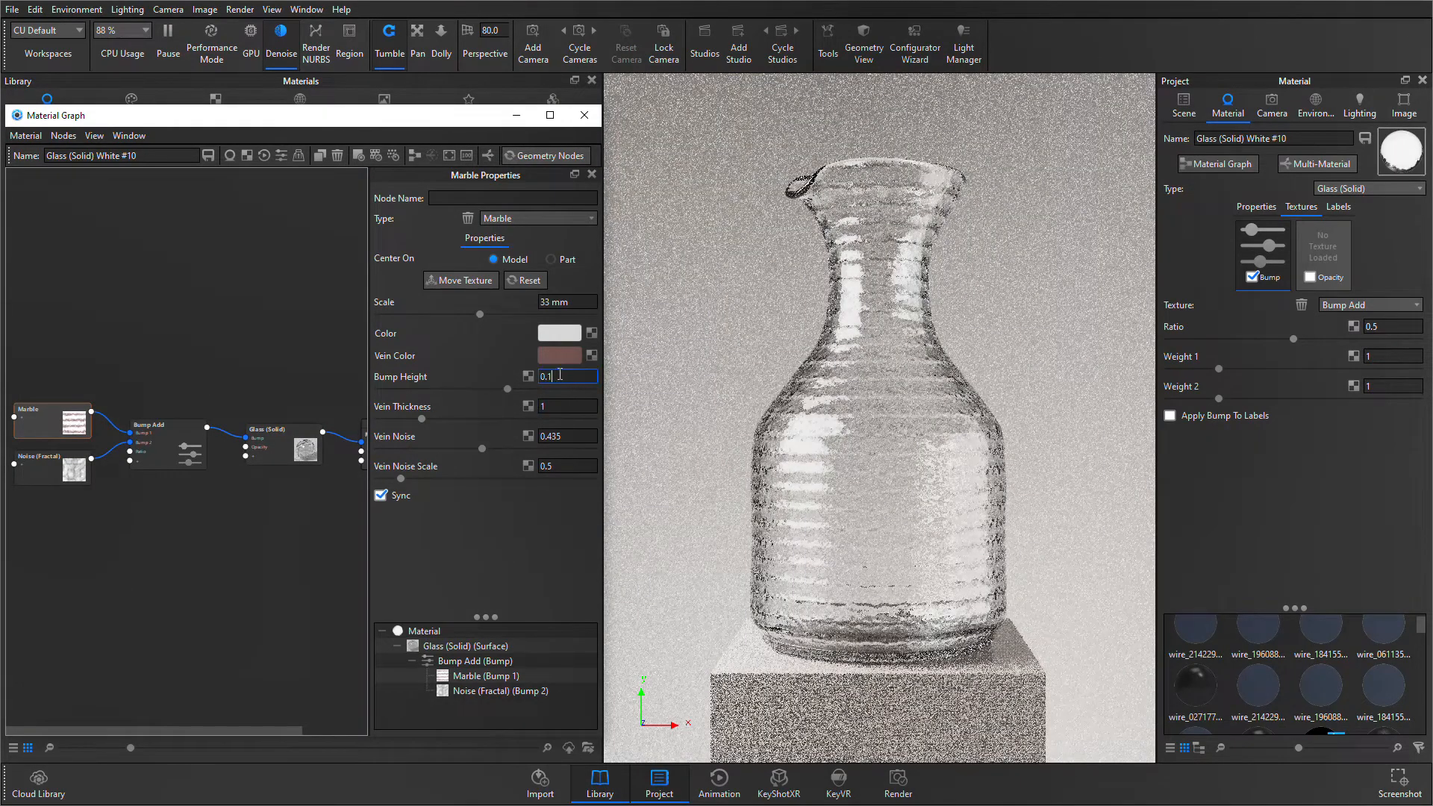
text(0.05)
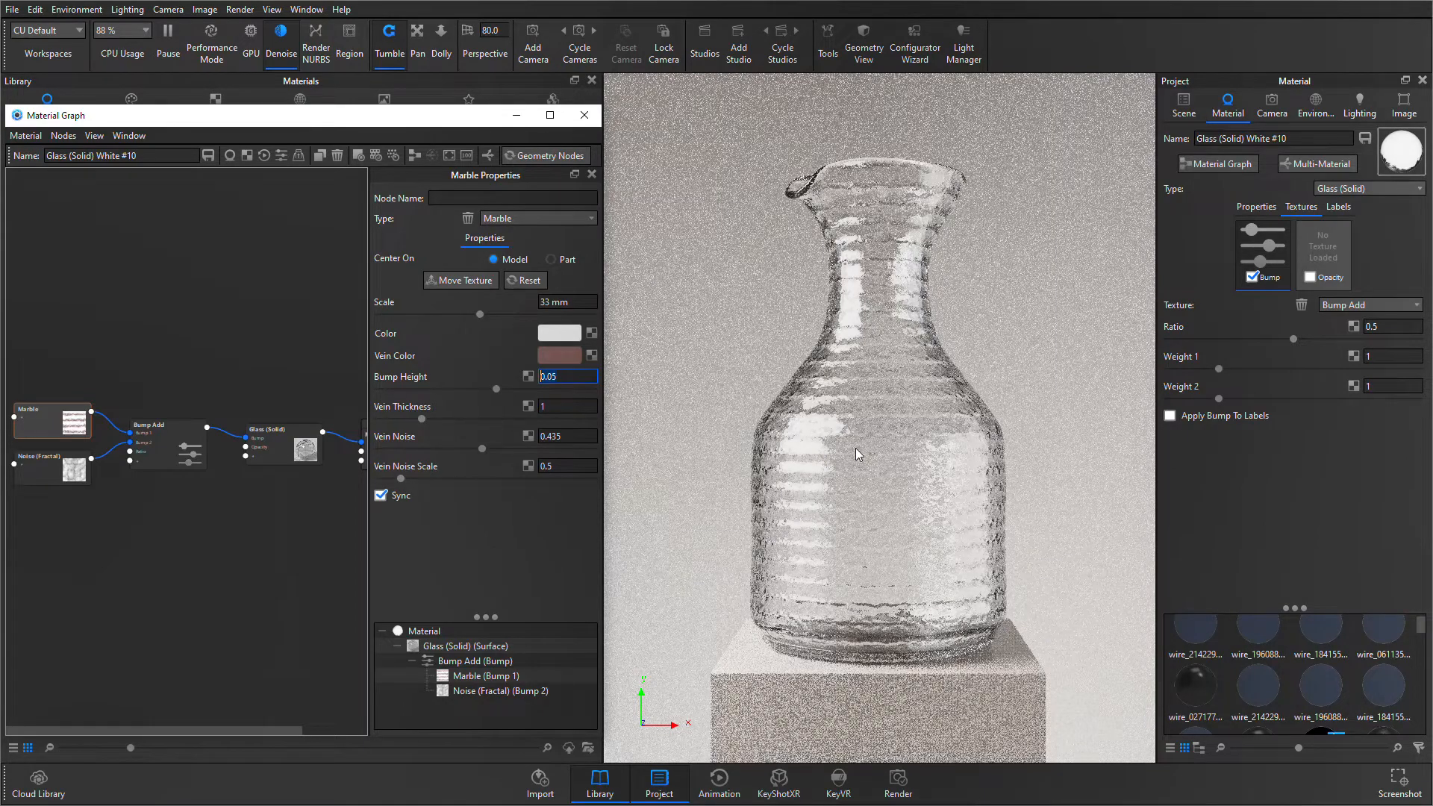
key(Return)
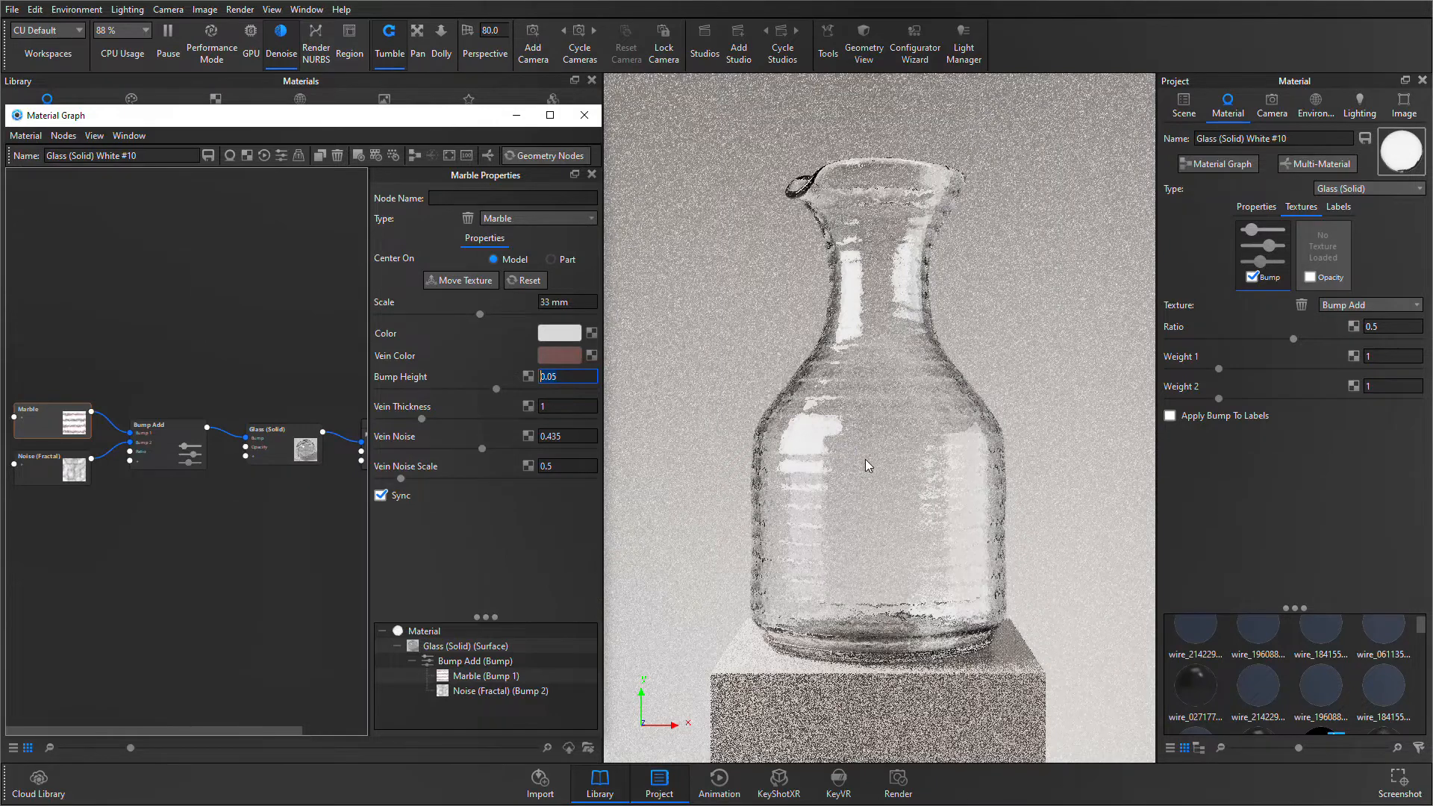
click(220, 498)
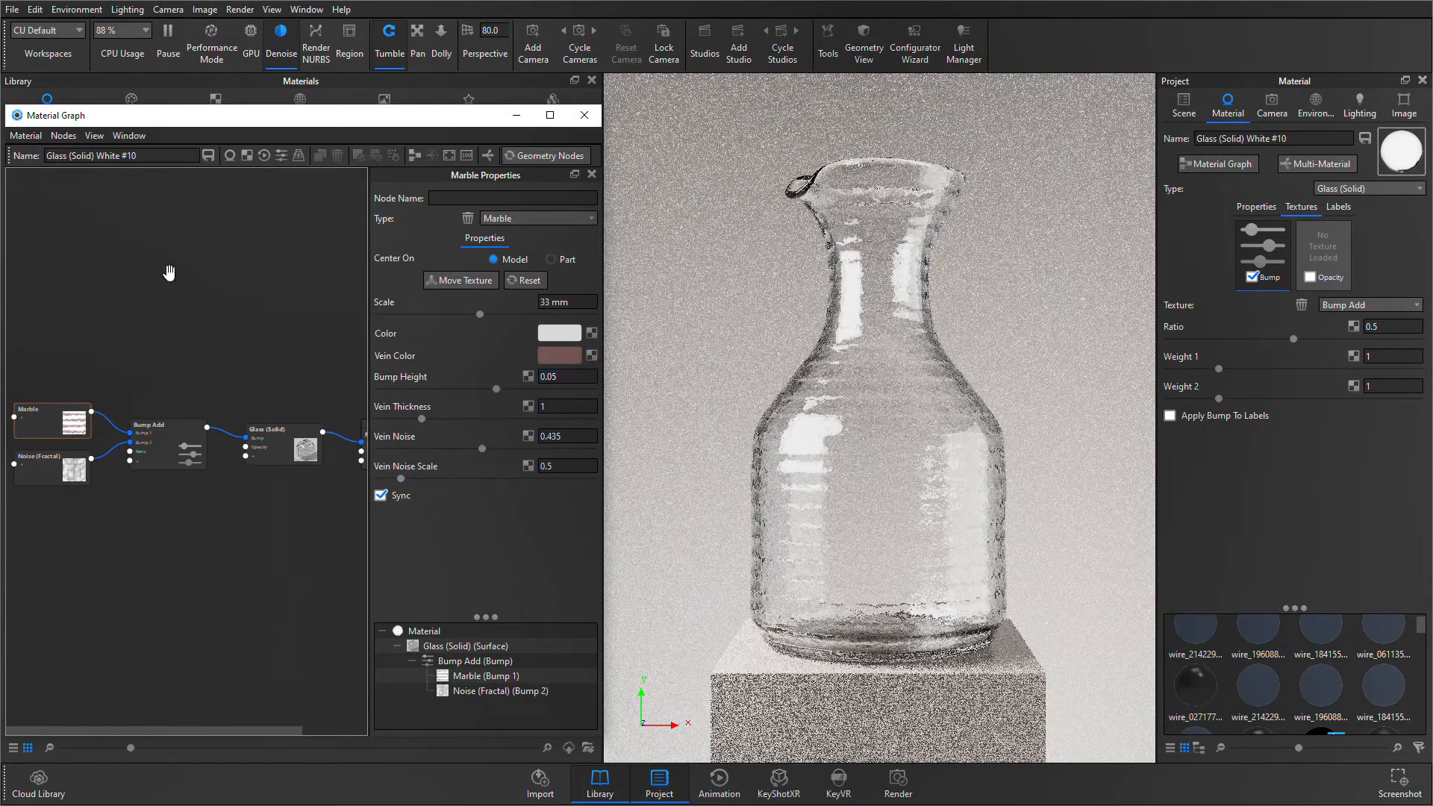
- Add a Granite texture node above the other textures and connect it to the Roughness input of Glass (Solid)
click(252, 431)
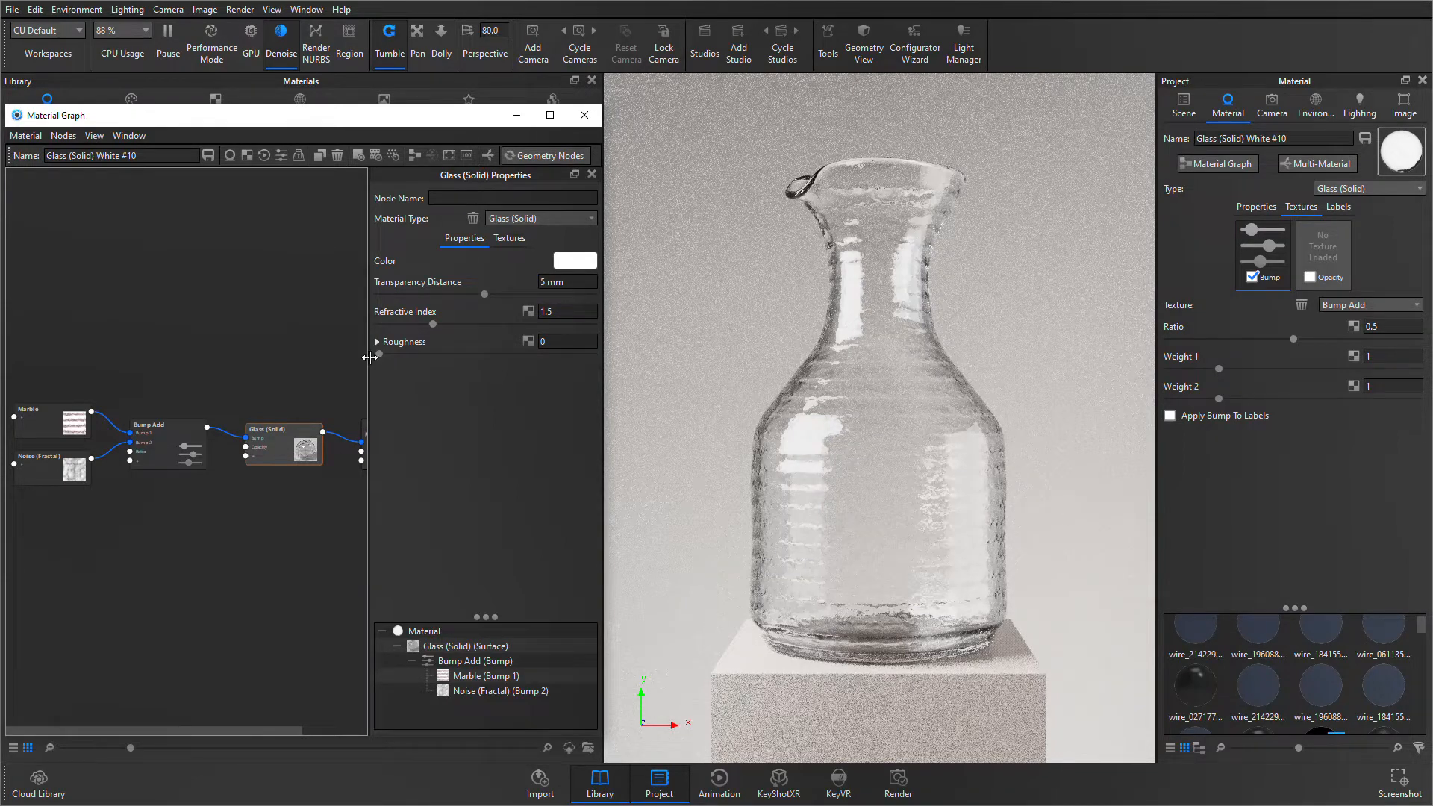
click(215, 377)
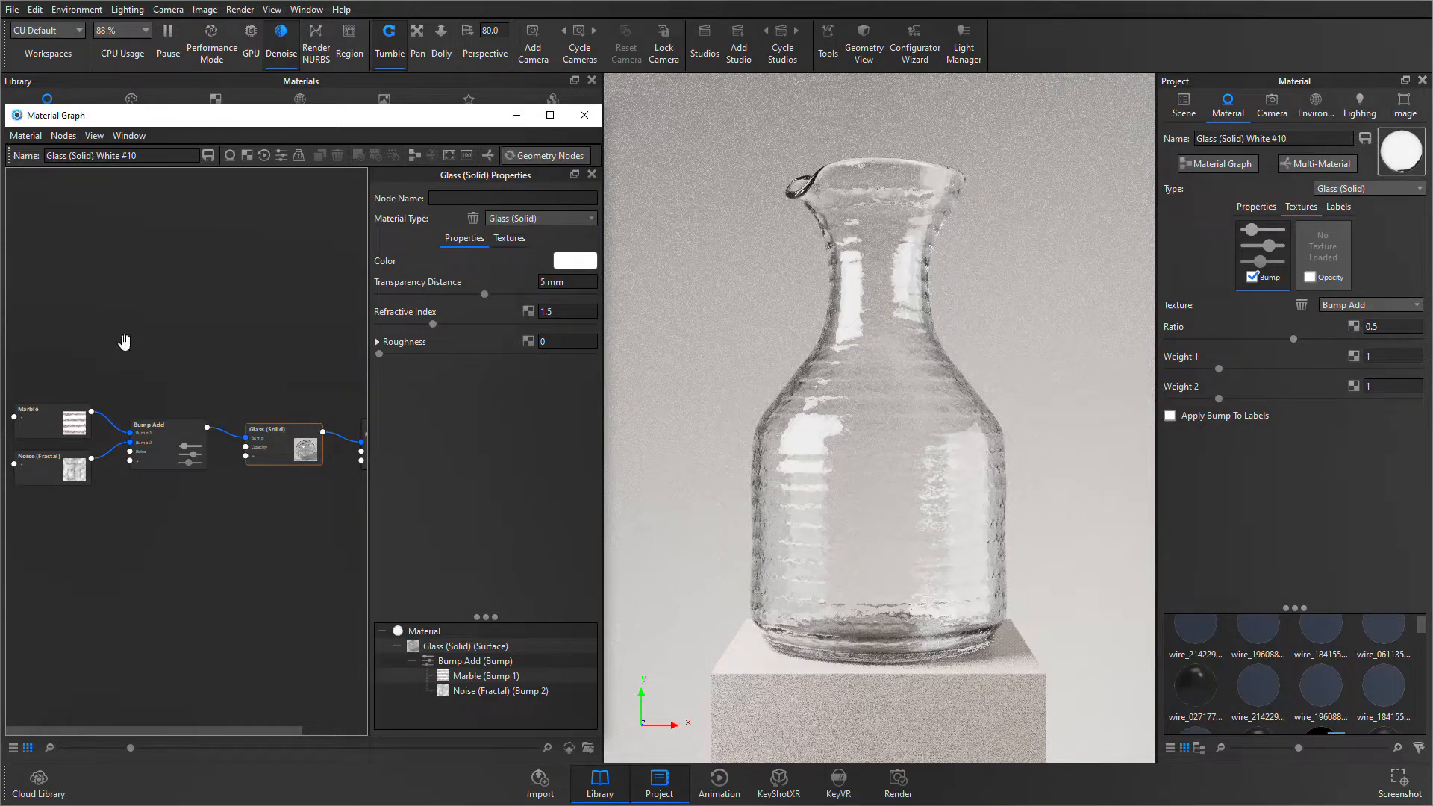
right_click(114, 306)
click(158, 283)
right_click(77, 328)
mouse_move(140, 397)
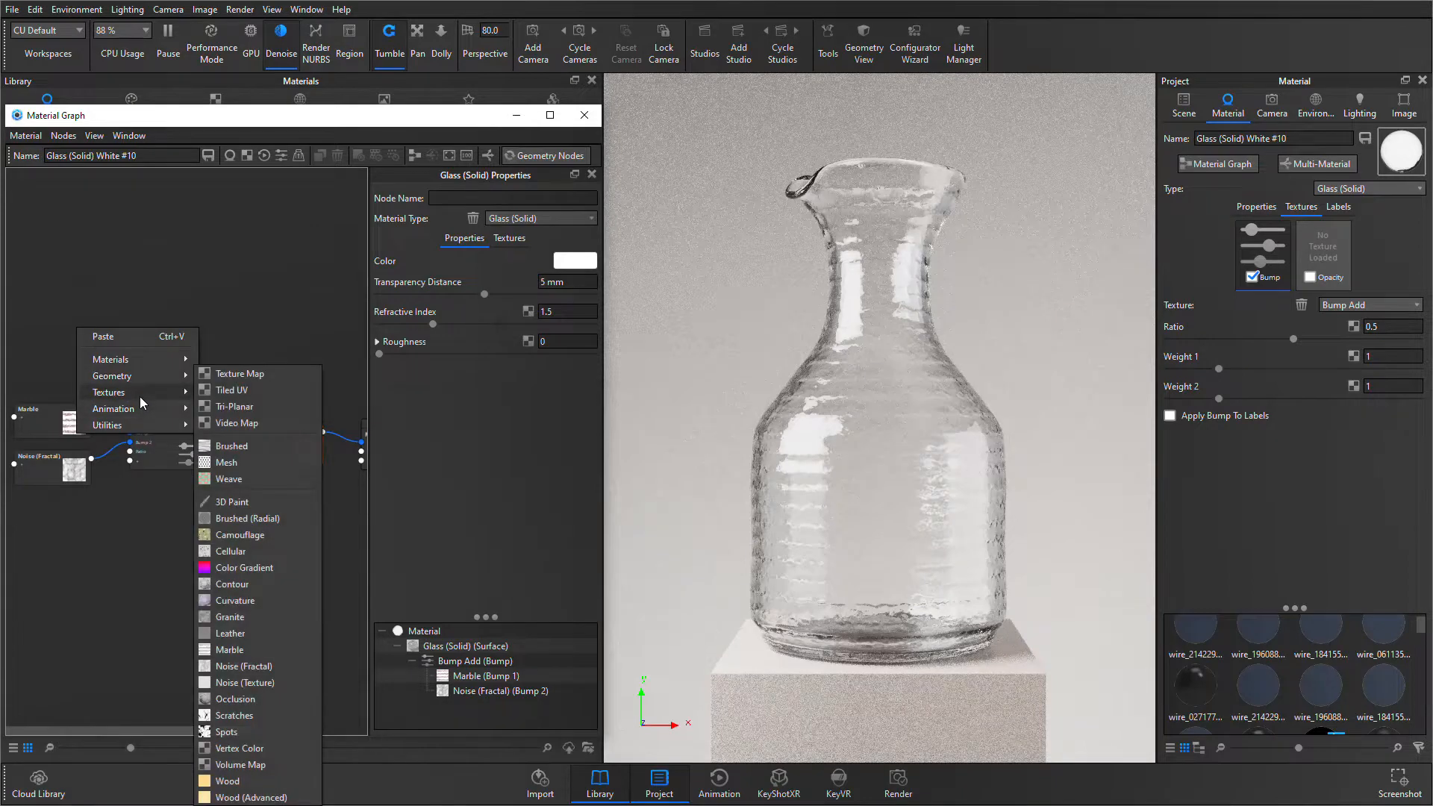
click(245, 616)
drag(160, 341, 247, 459)
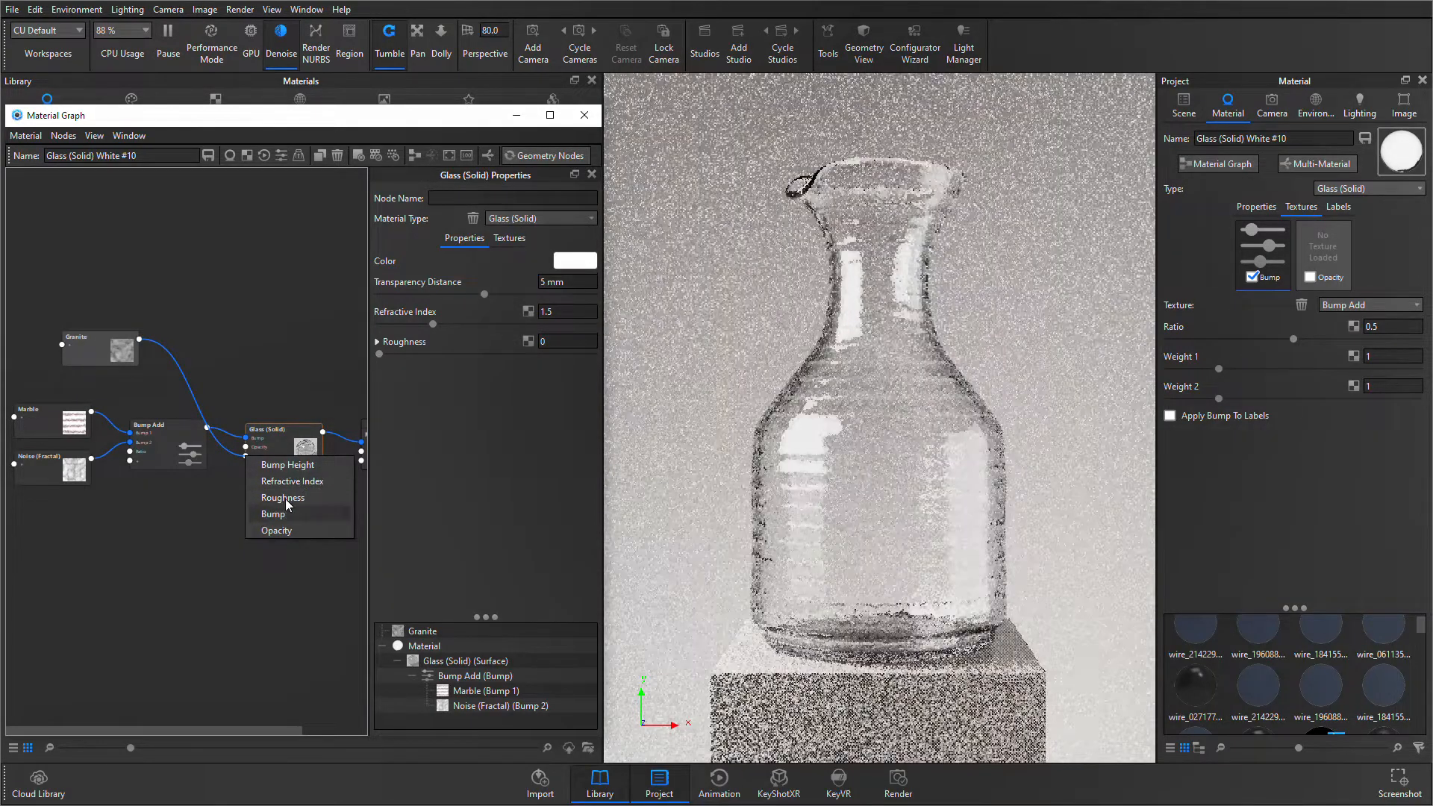
click(319, 498)
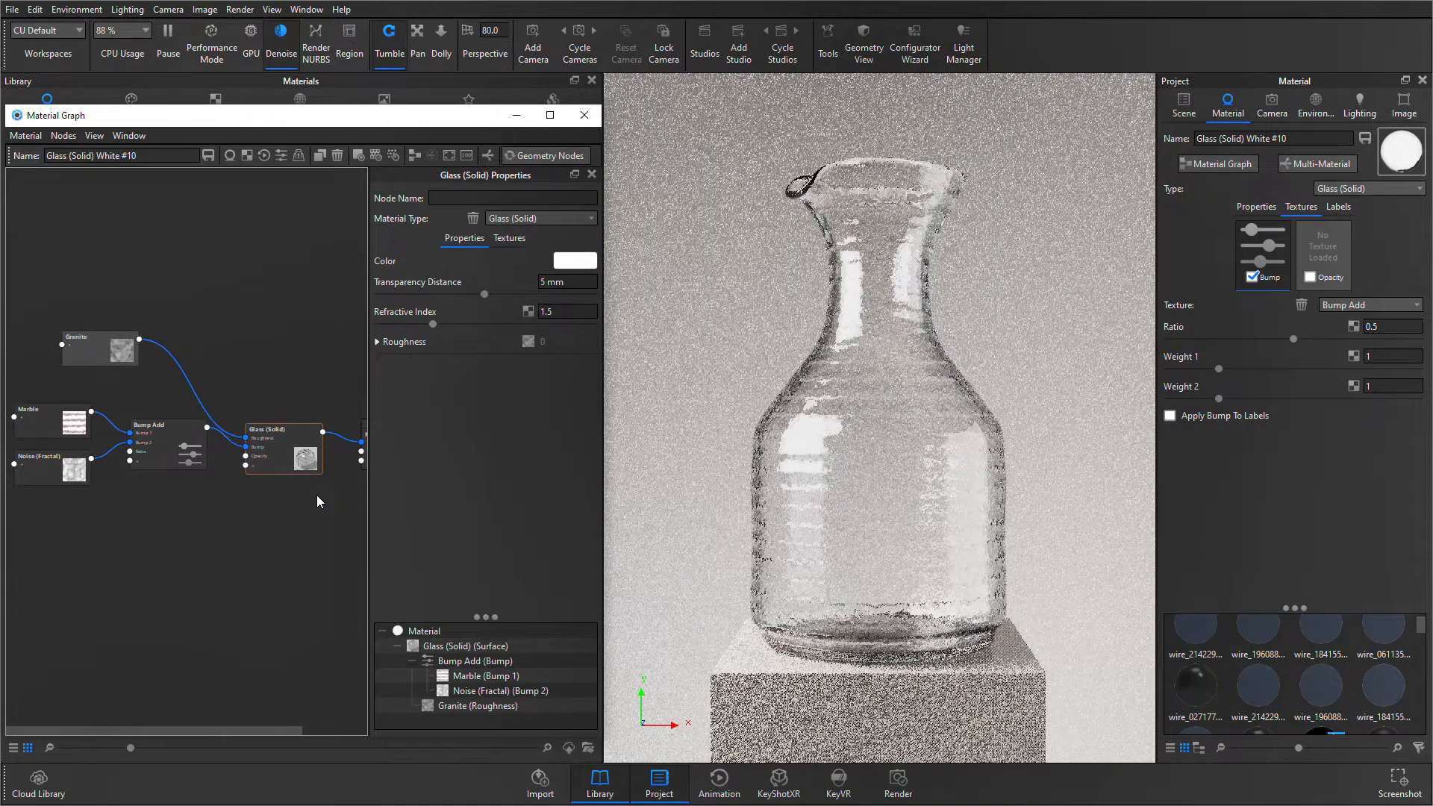
- Preview the Granite texture on the vase, set its scale to 233.1 mm, and move it toward the vase's lower right side
scroll(319, 502, up, 2)
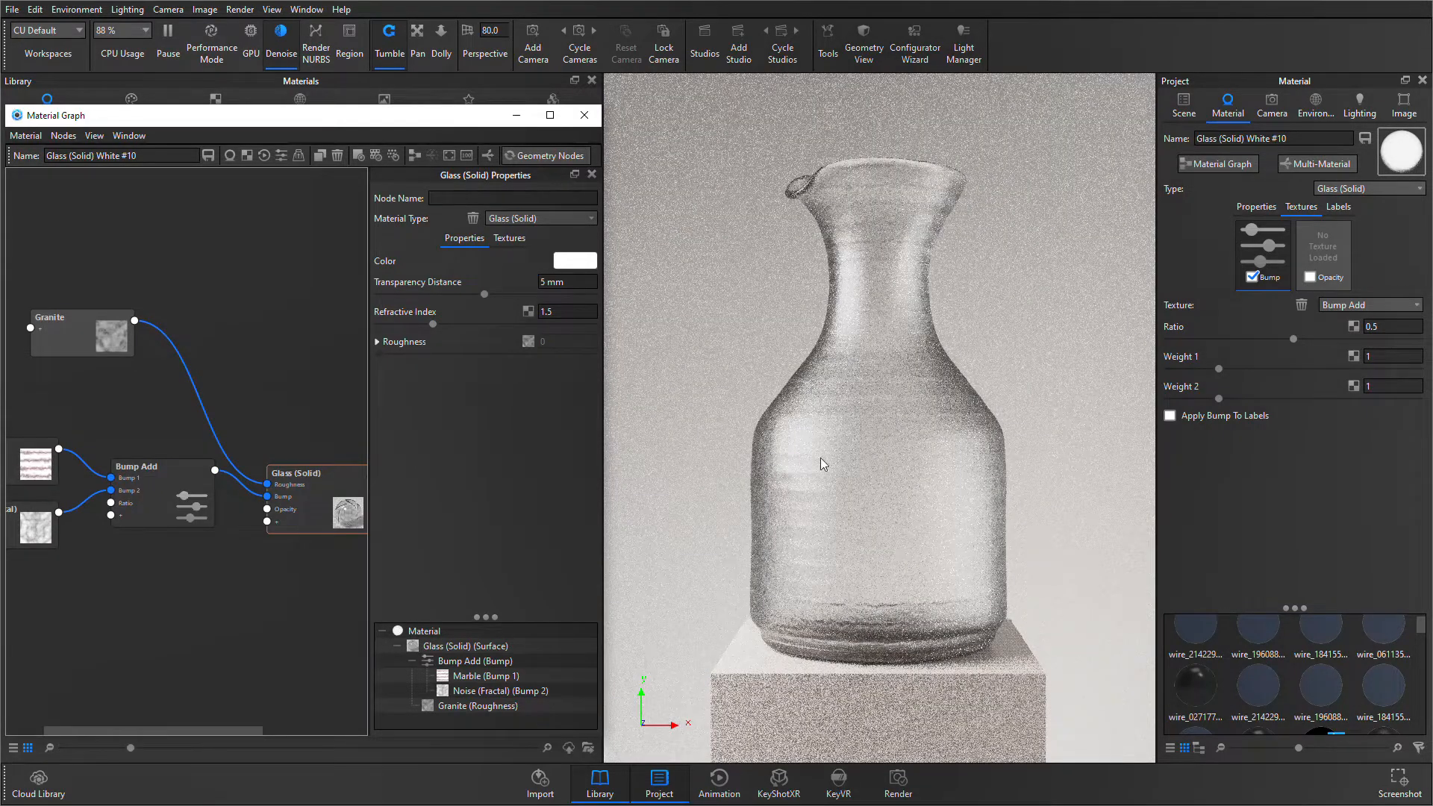
click(78, 339)
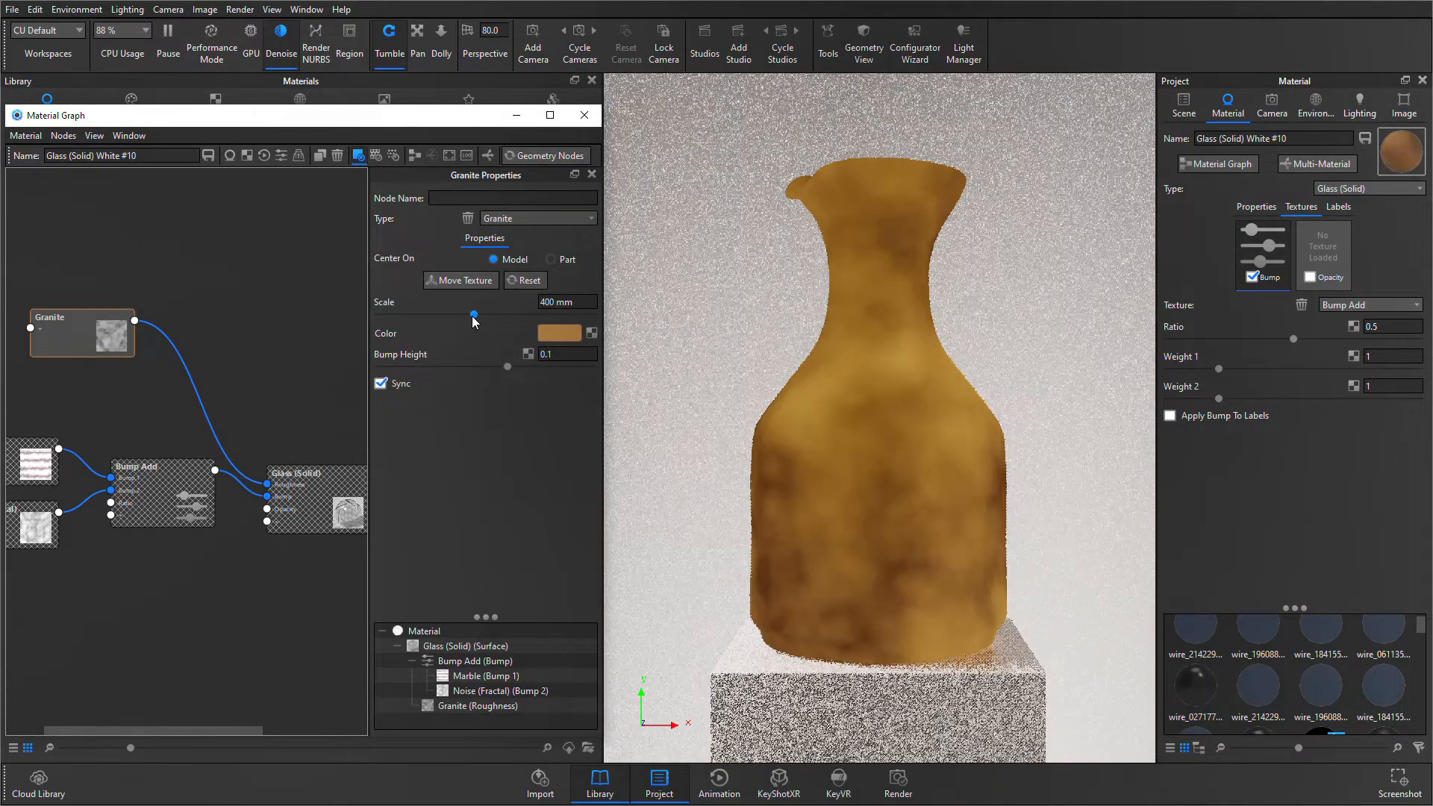
drag(473, 314, 433, 314)
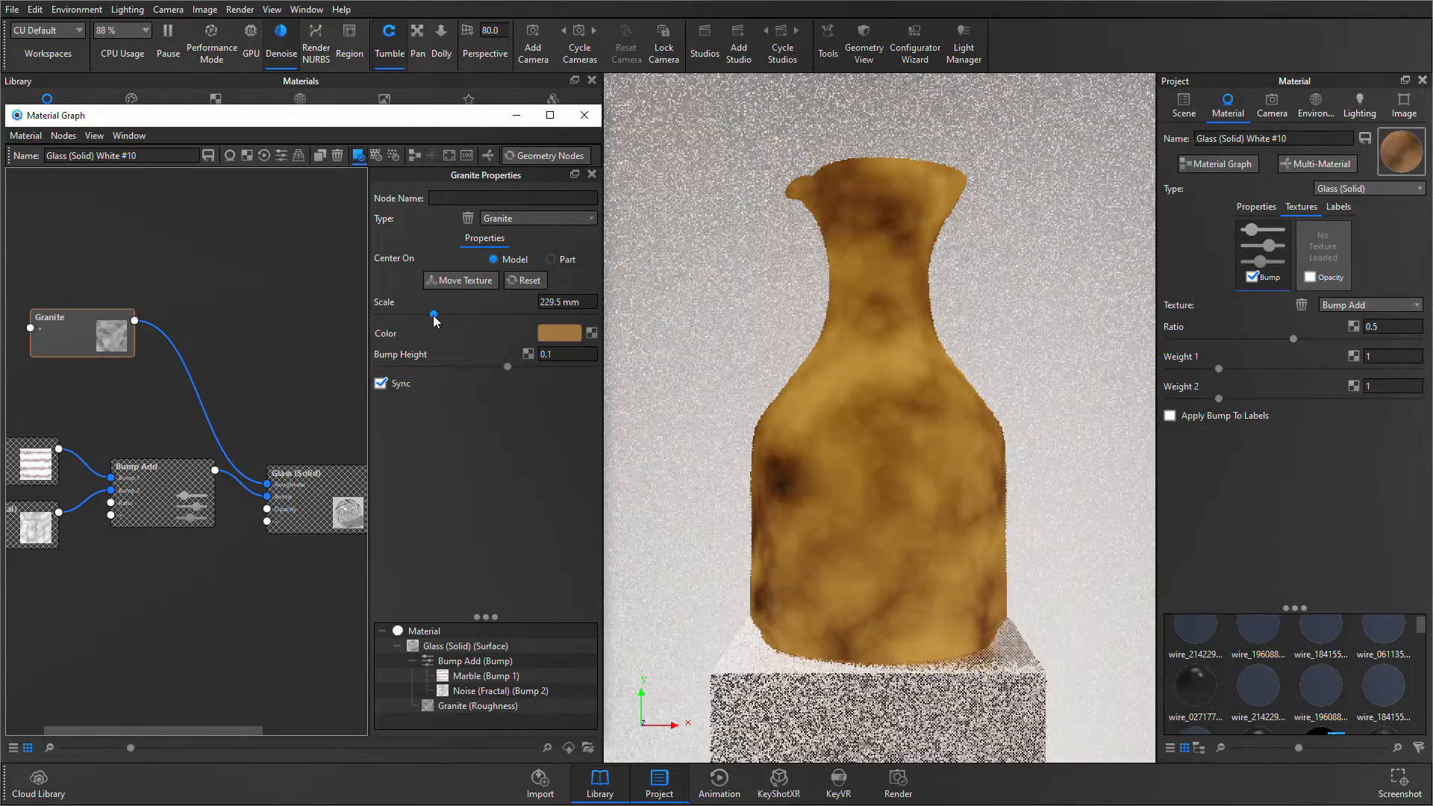
click(463, 282)
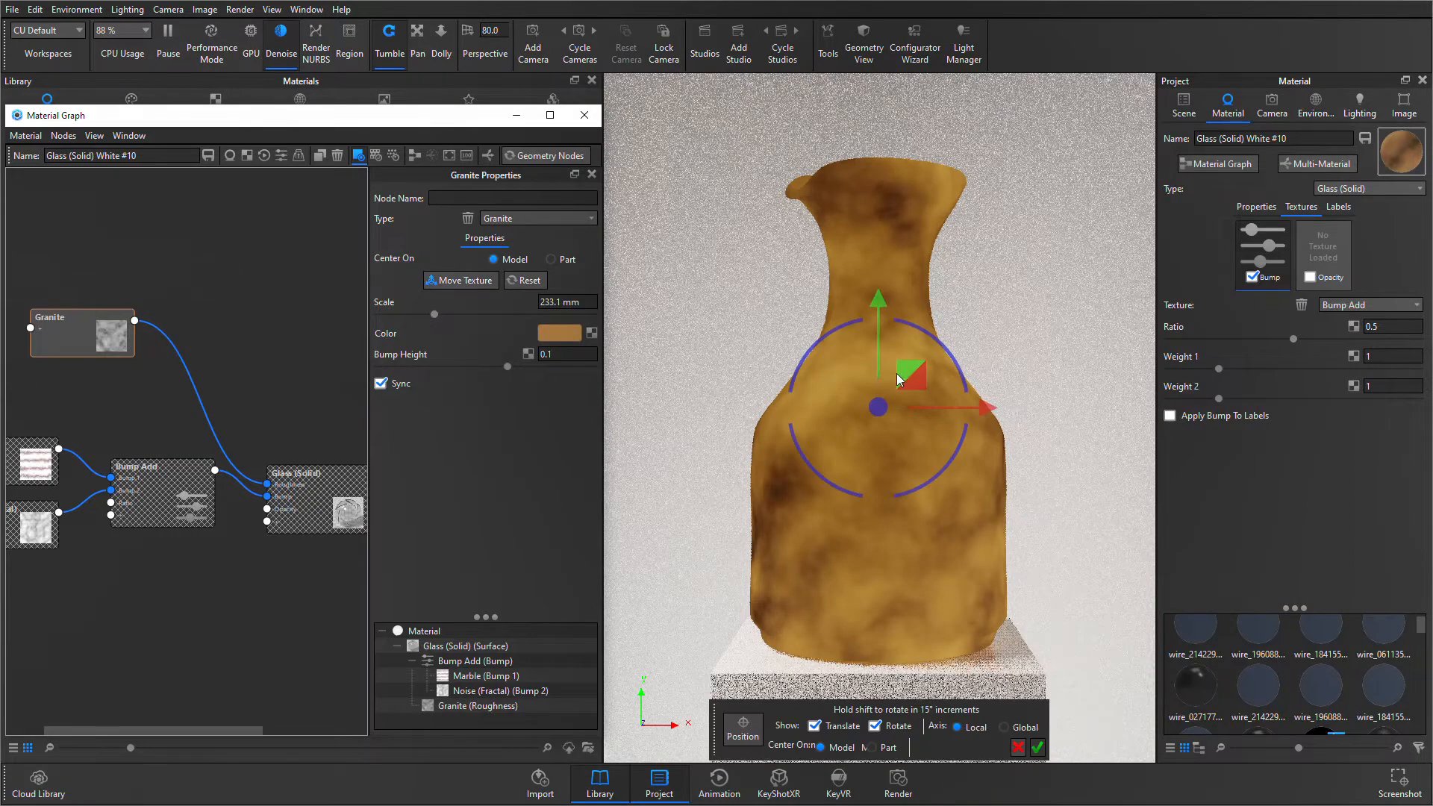
drag(935, 385, 1033, 419)
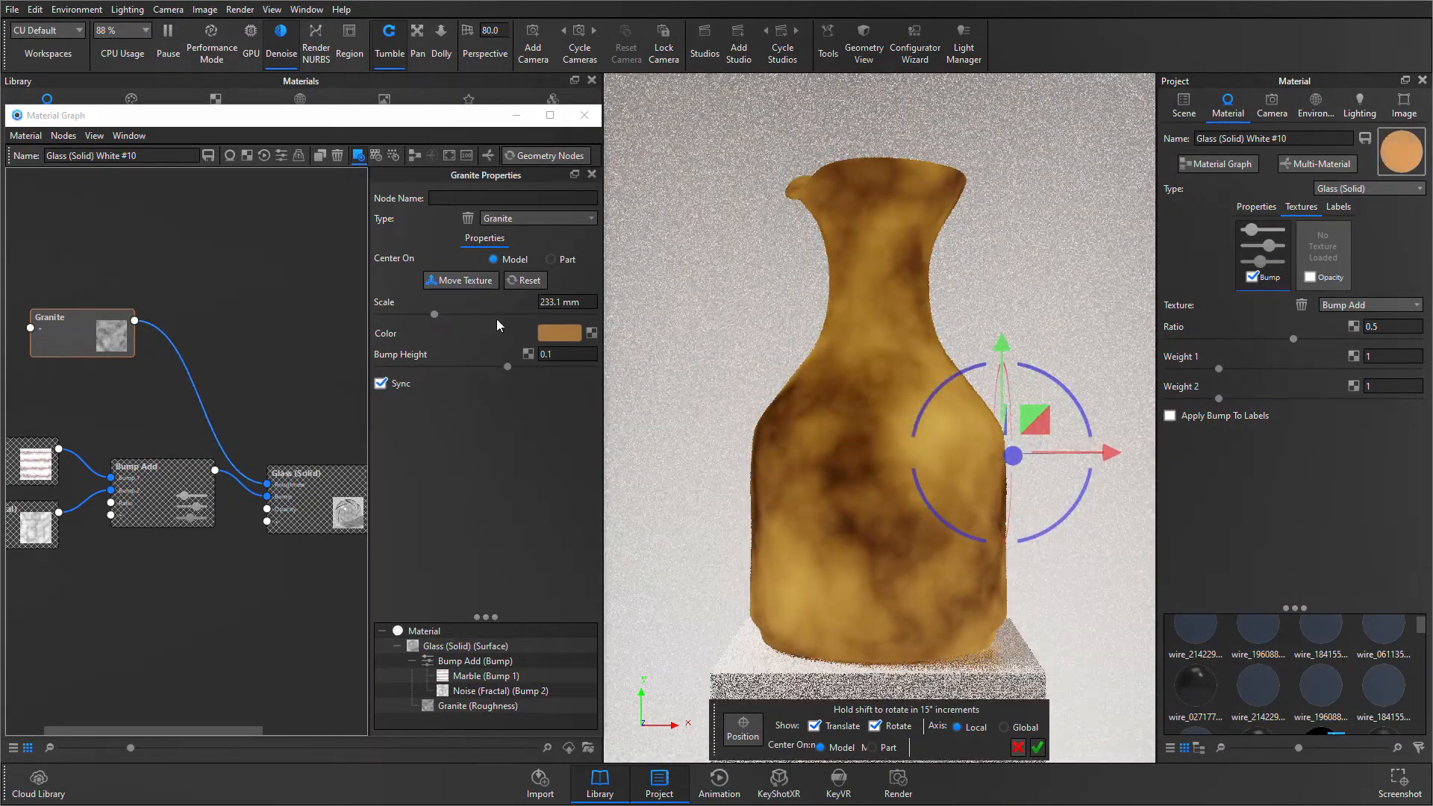
click(466, 282)
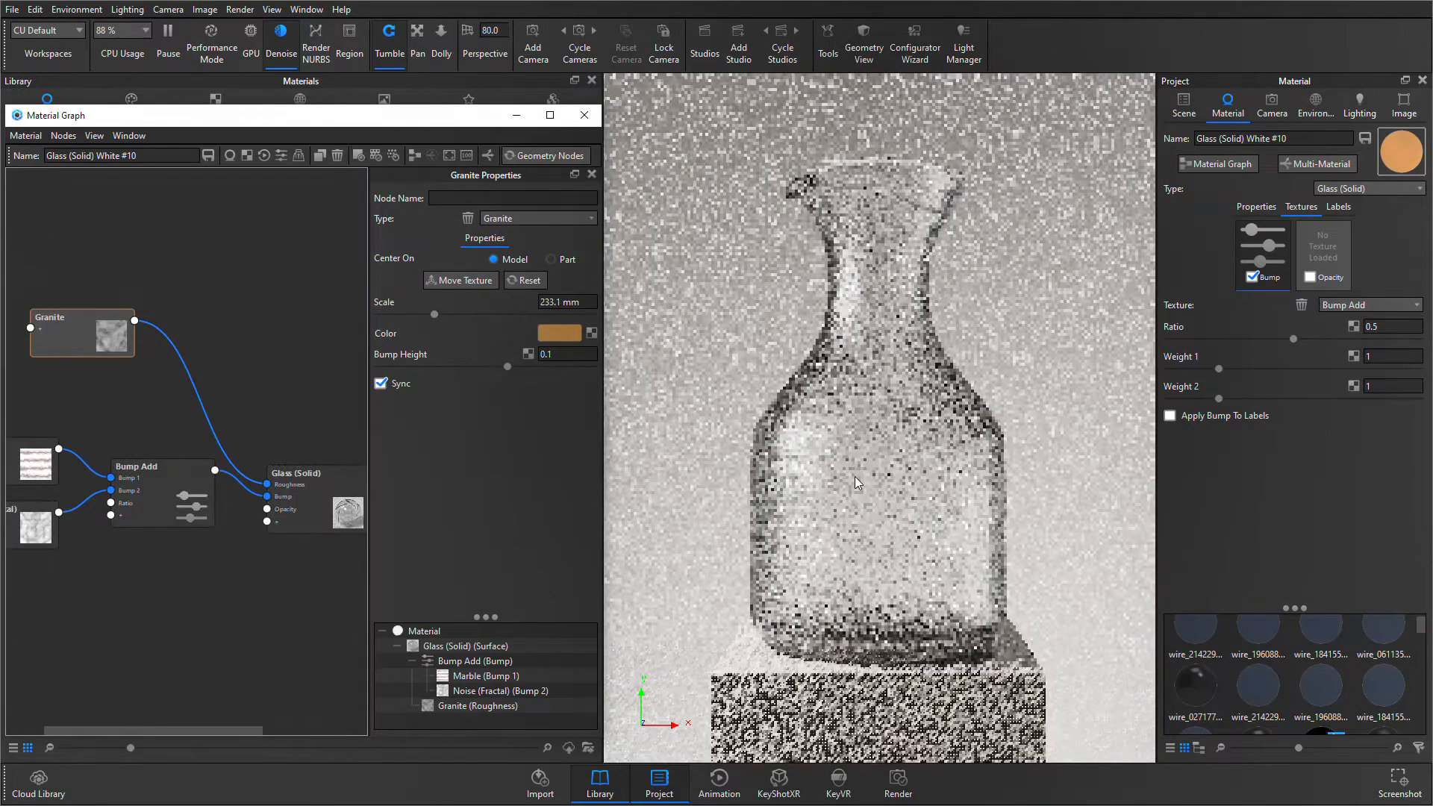
- Limit the real-time render to a 291 × 190 px region over the vase's left shoulder and show the render statistics
click(673, 420)
key(shift+r)
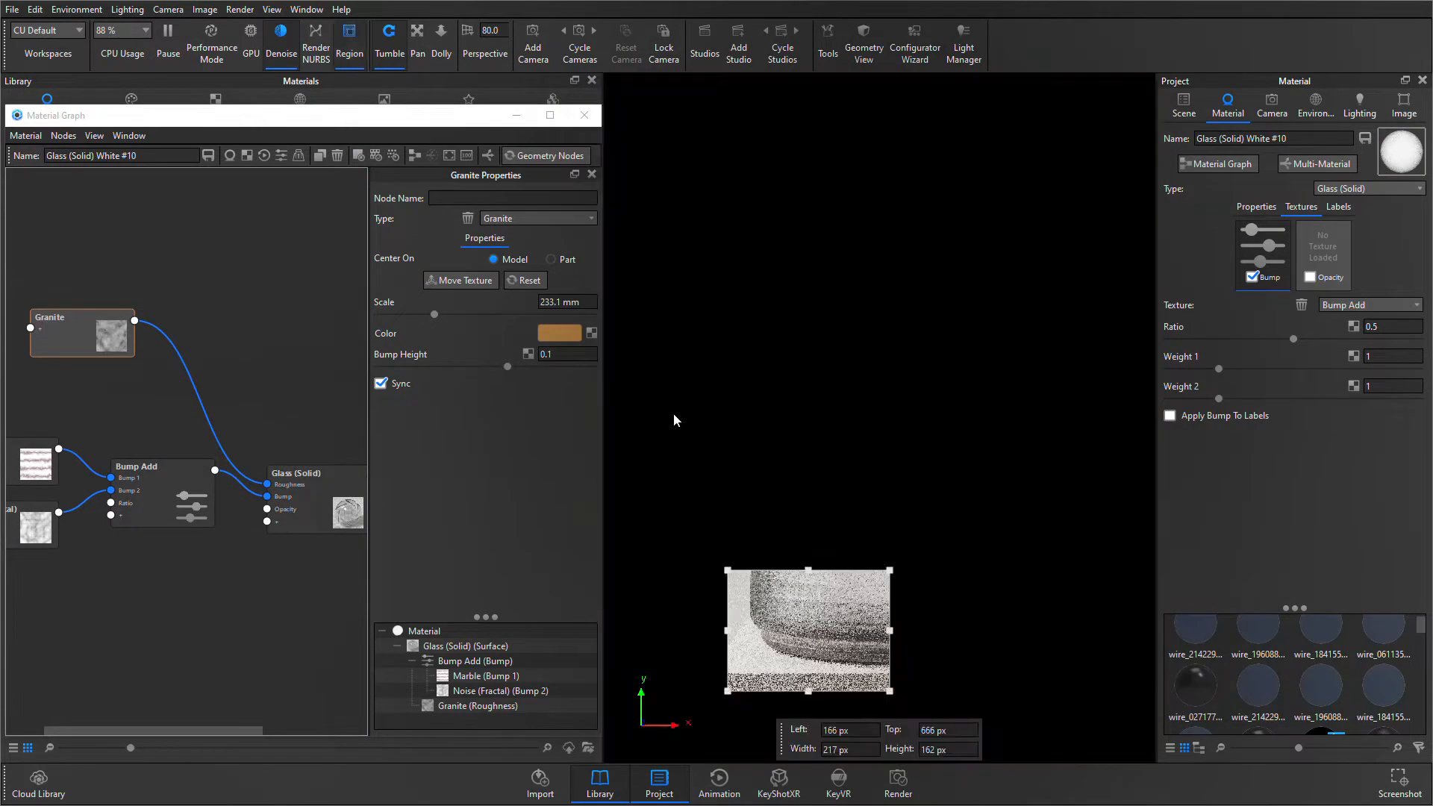
drag(859, 627, 854, 421)
drag(886, 486, 950, 515)
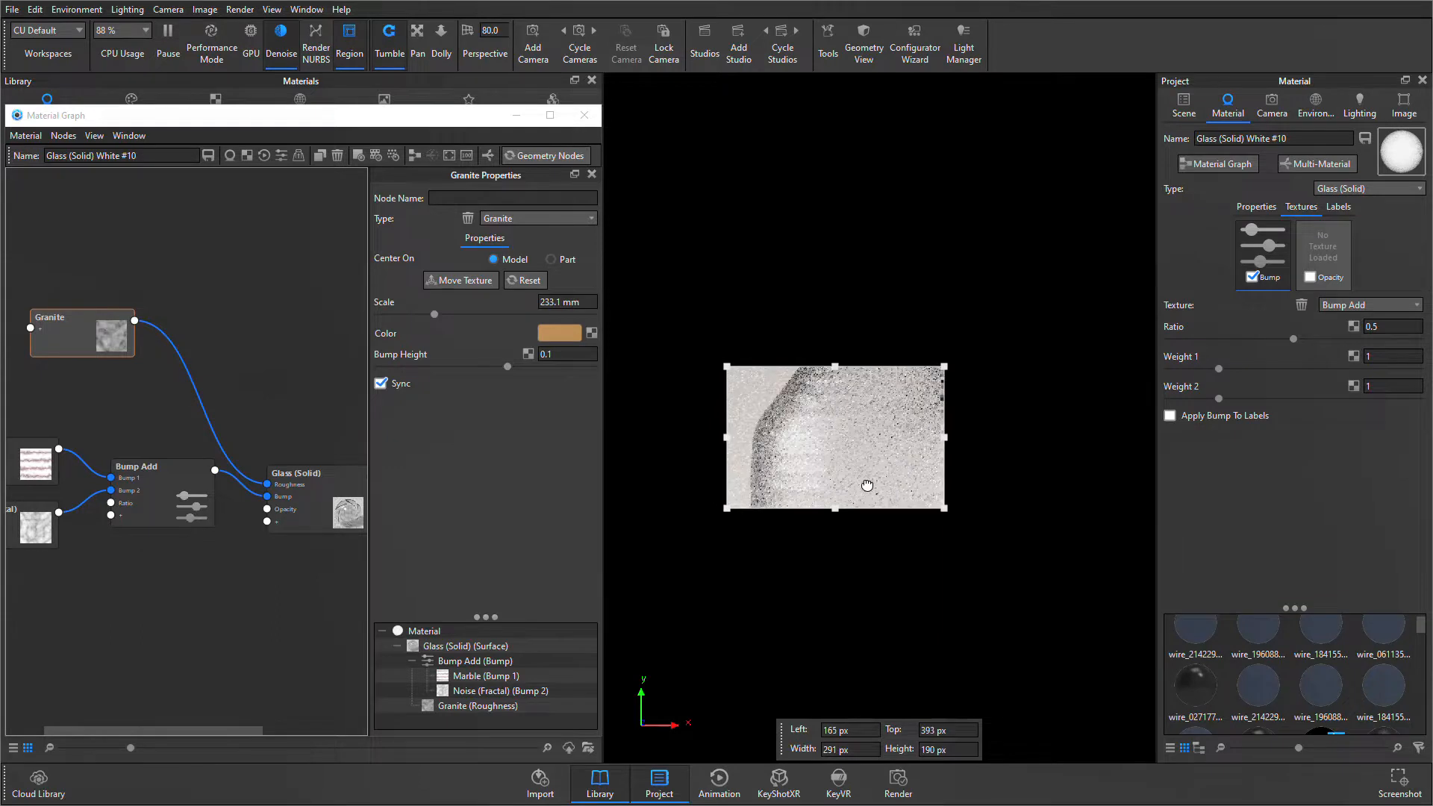
drag(848, 474, 869, 487)
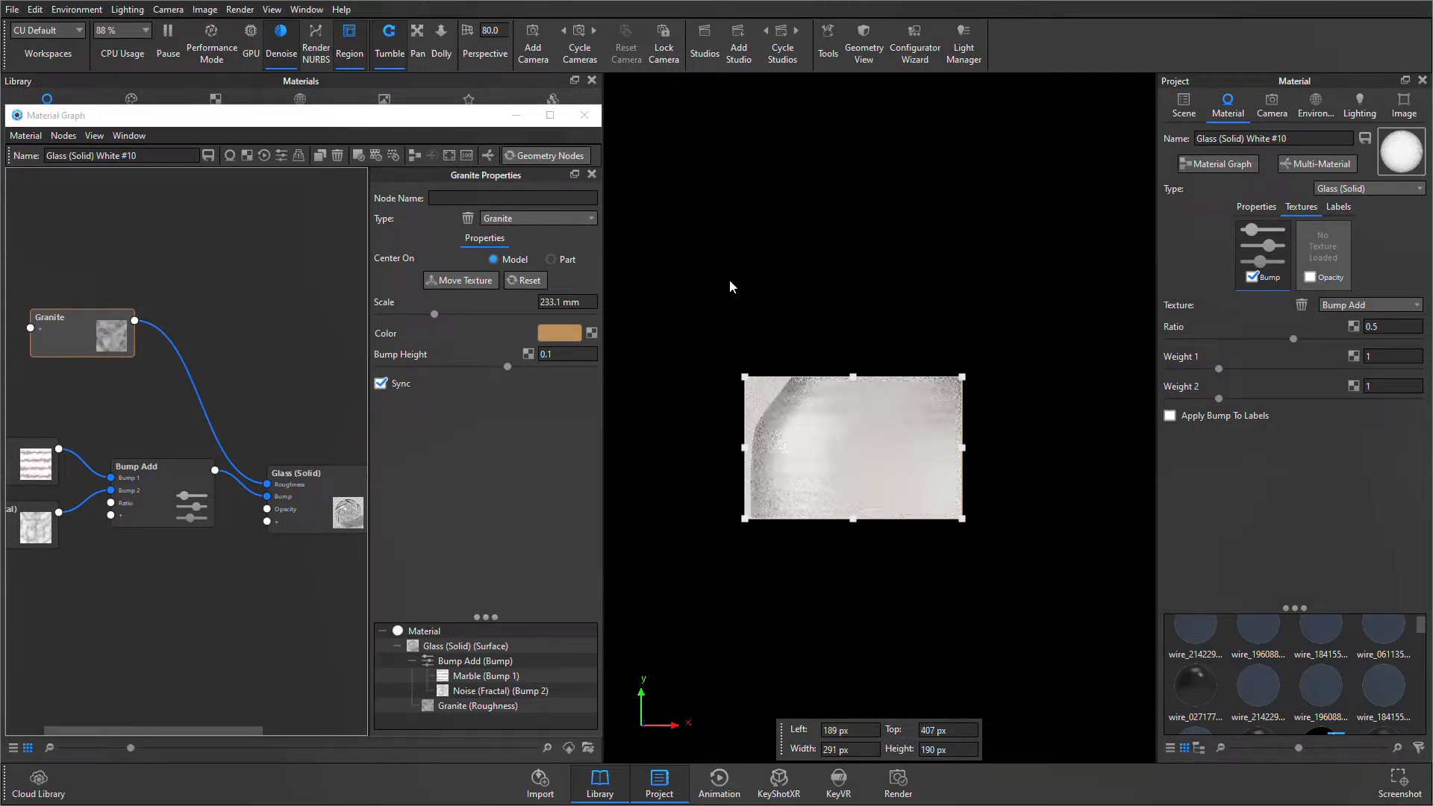
key(h)
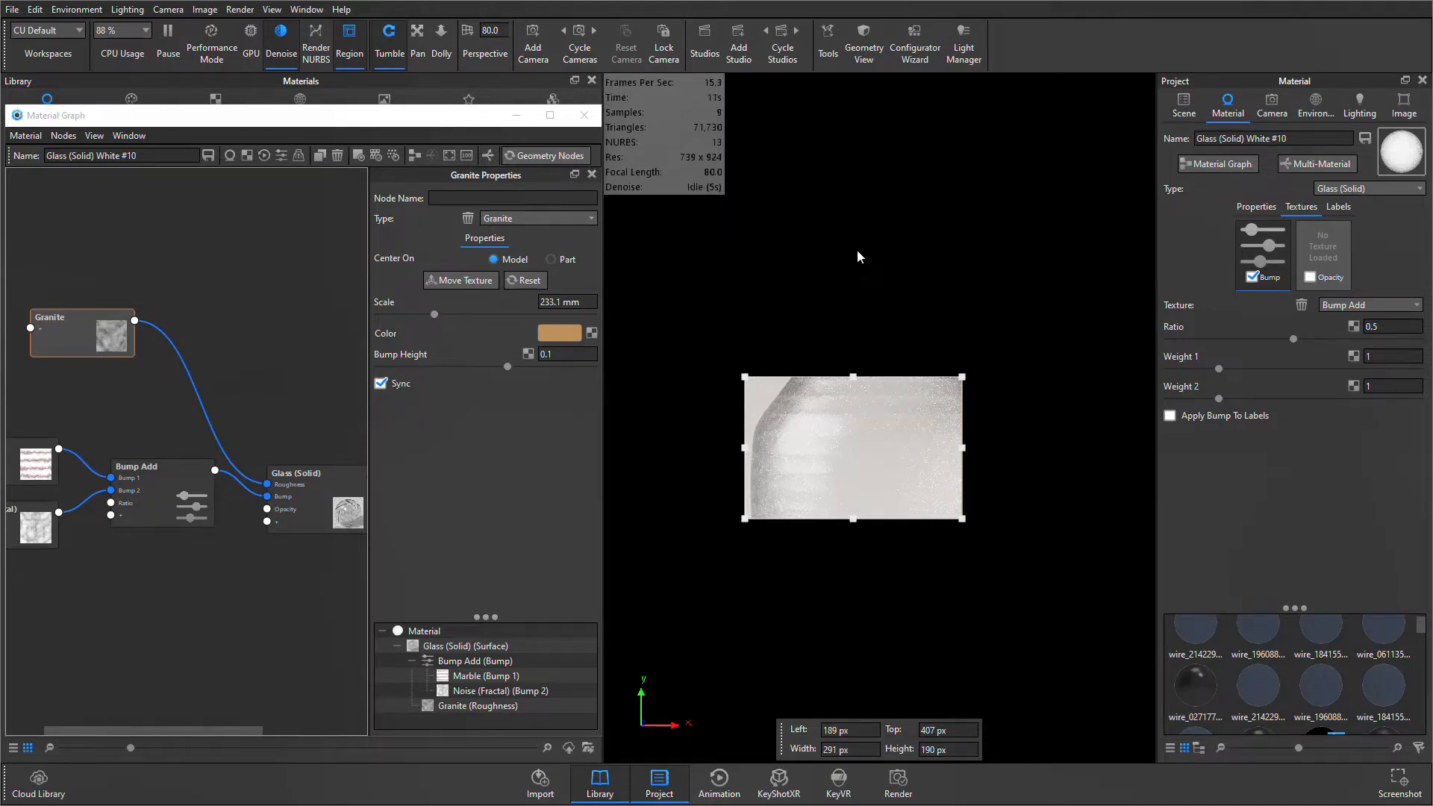
- Compare the render statistics with the region off and on, reduce the region to 258 × 158 px, and return to the full view
key(alt+r)
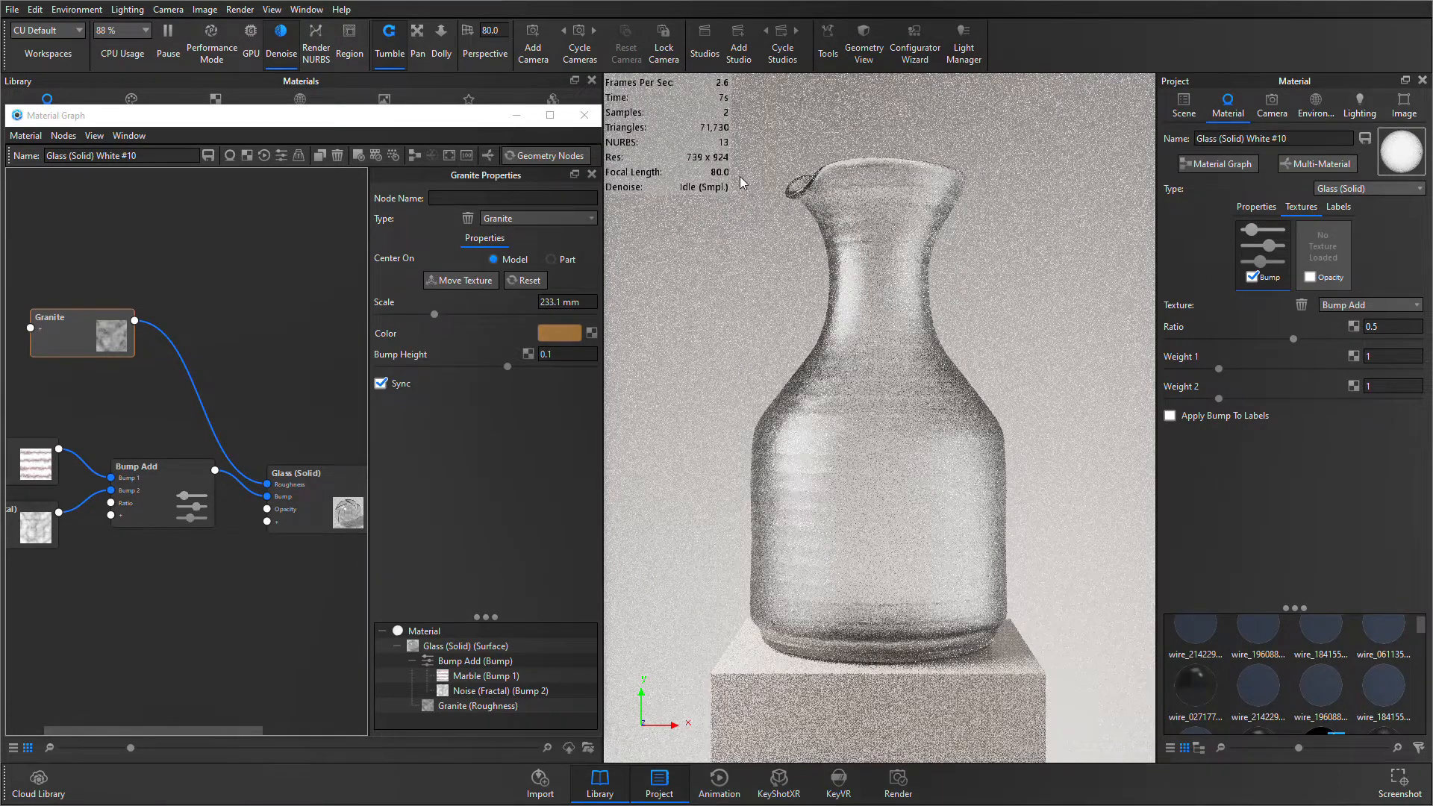
key(alt+r)
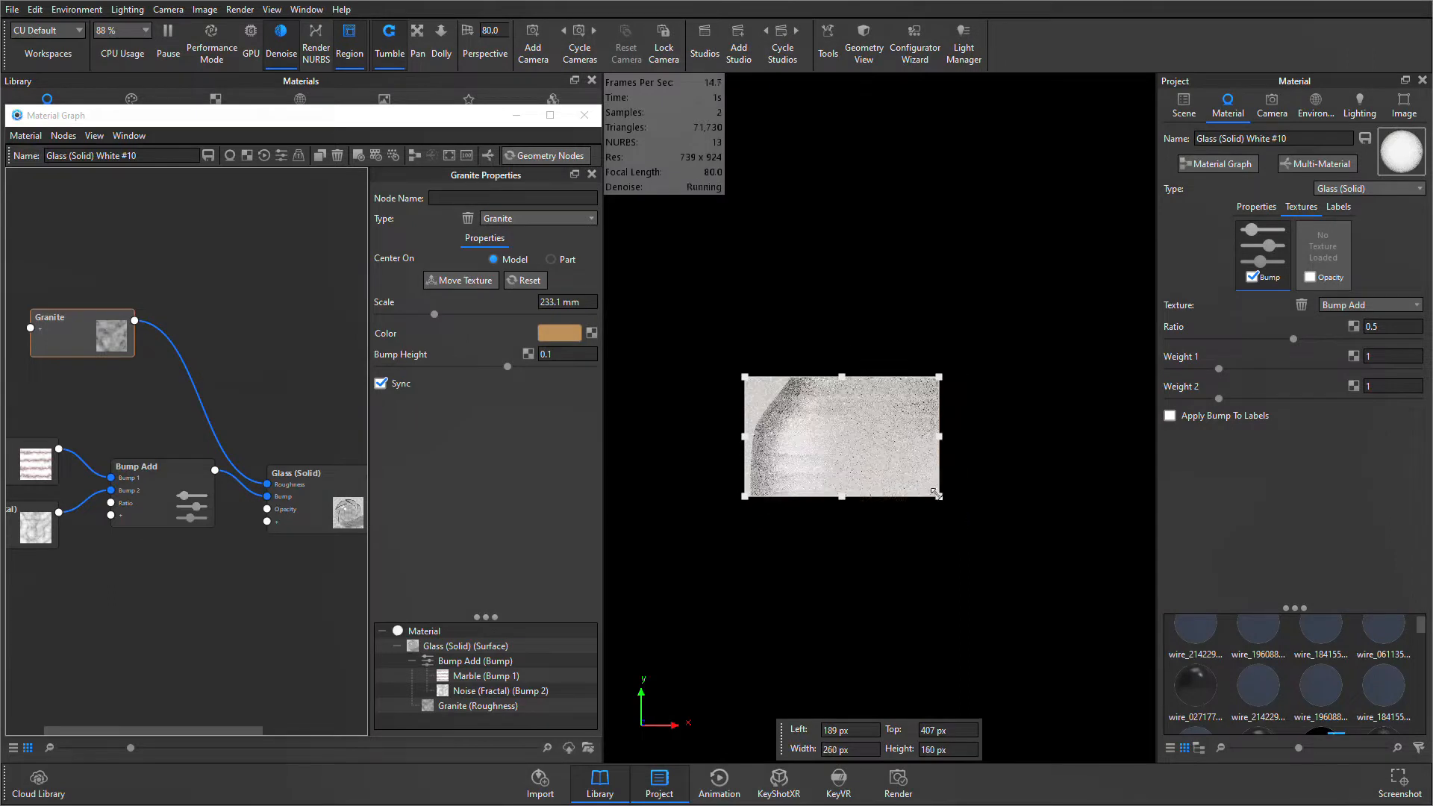
drag(866, 473, 882, 472)
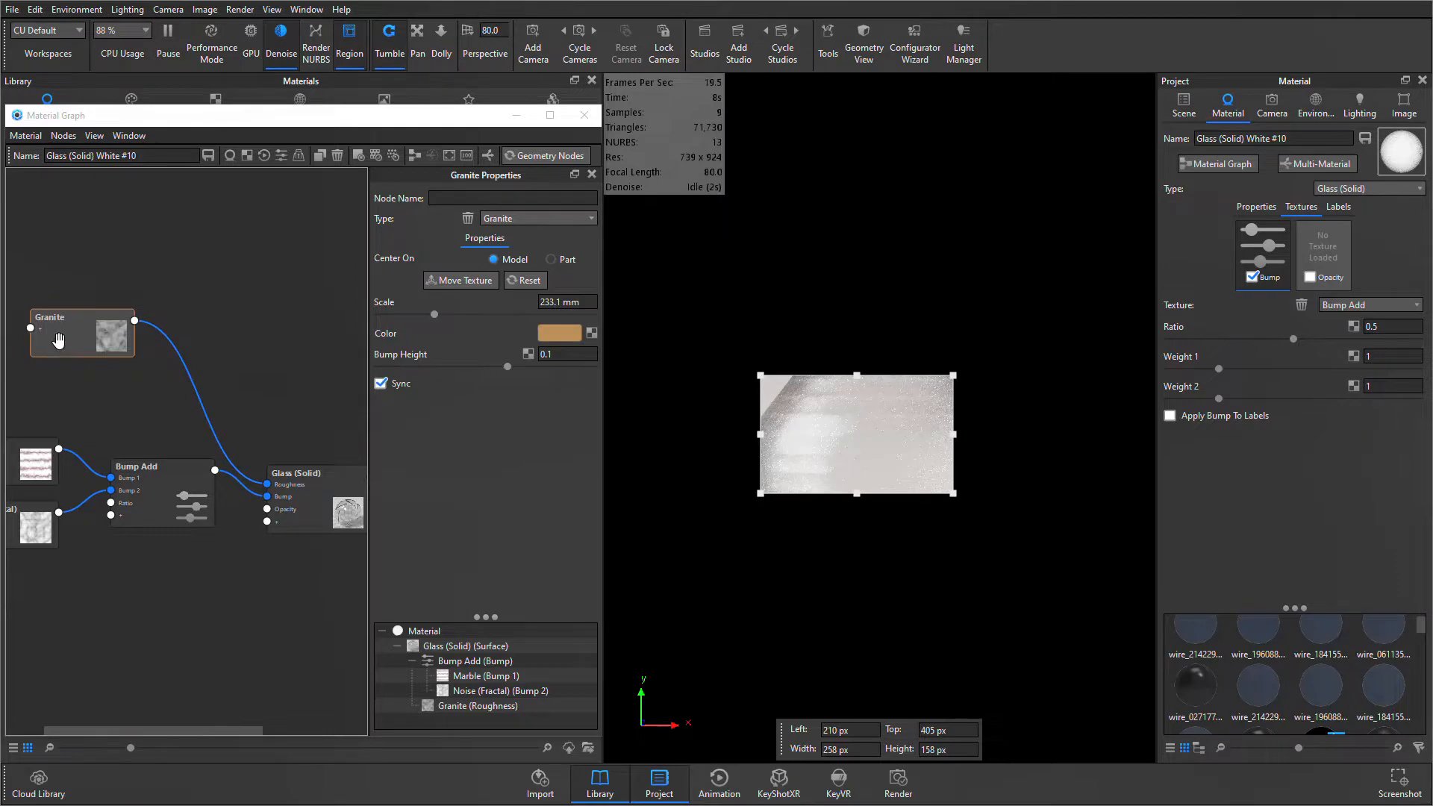
click(692, 385)
key(shift+r)
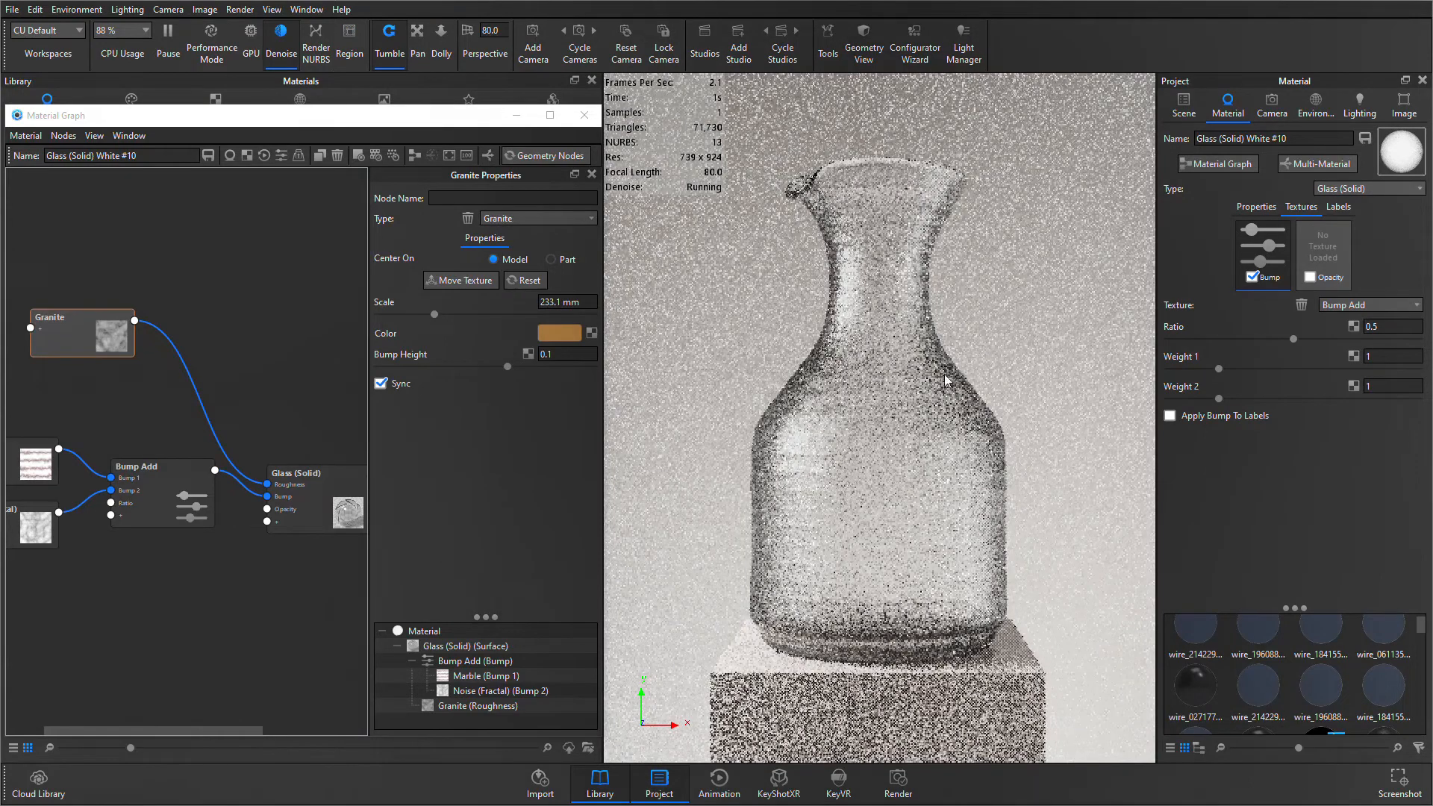
- Insert a Color To Number utility between Granite and the Roughness input of Glass (Solid), and space the two nodes apart
right_click(193, 377)
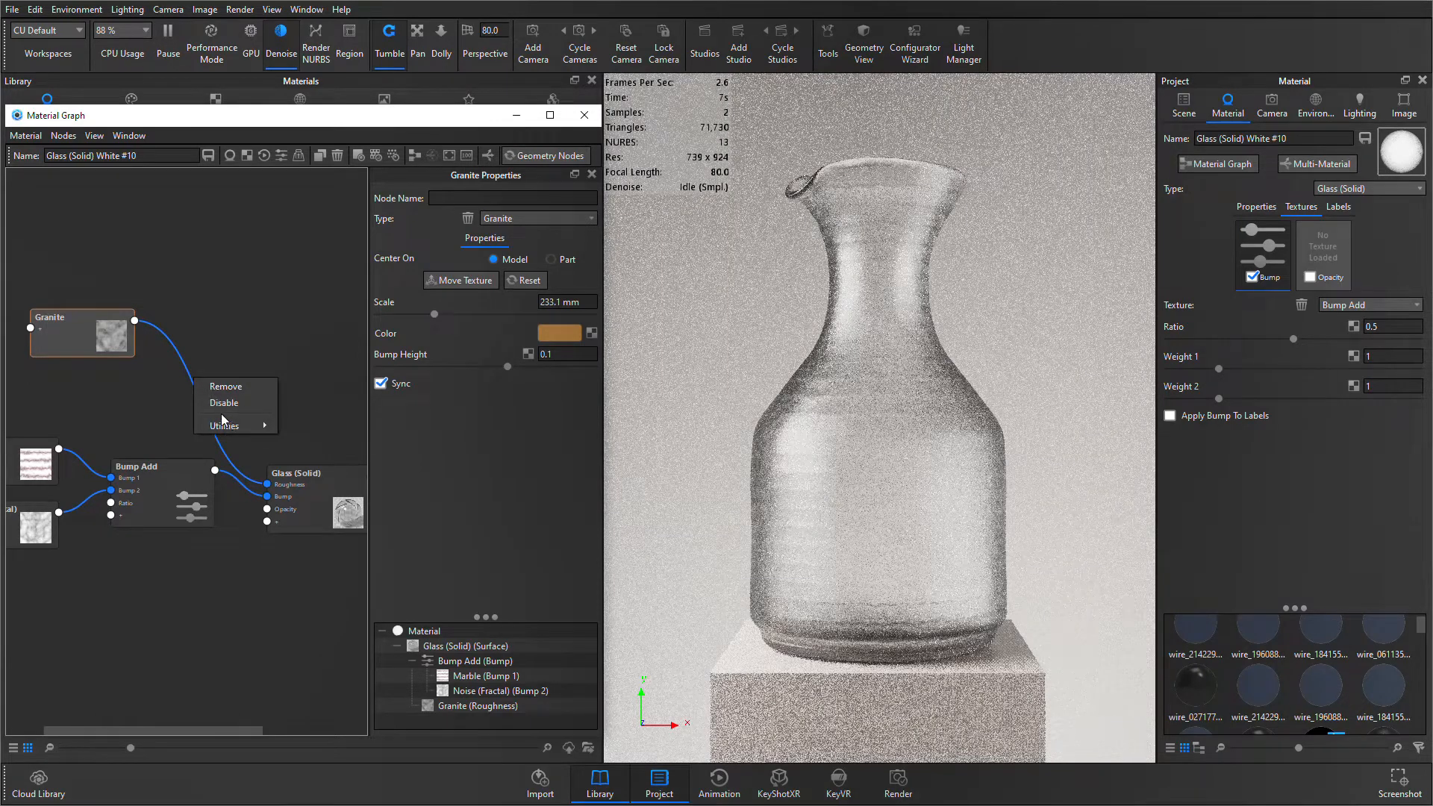
mouse_move(225, 425)
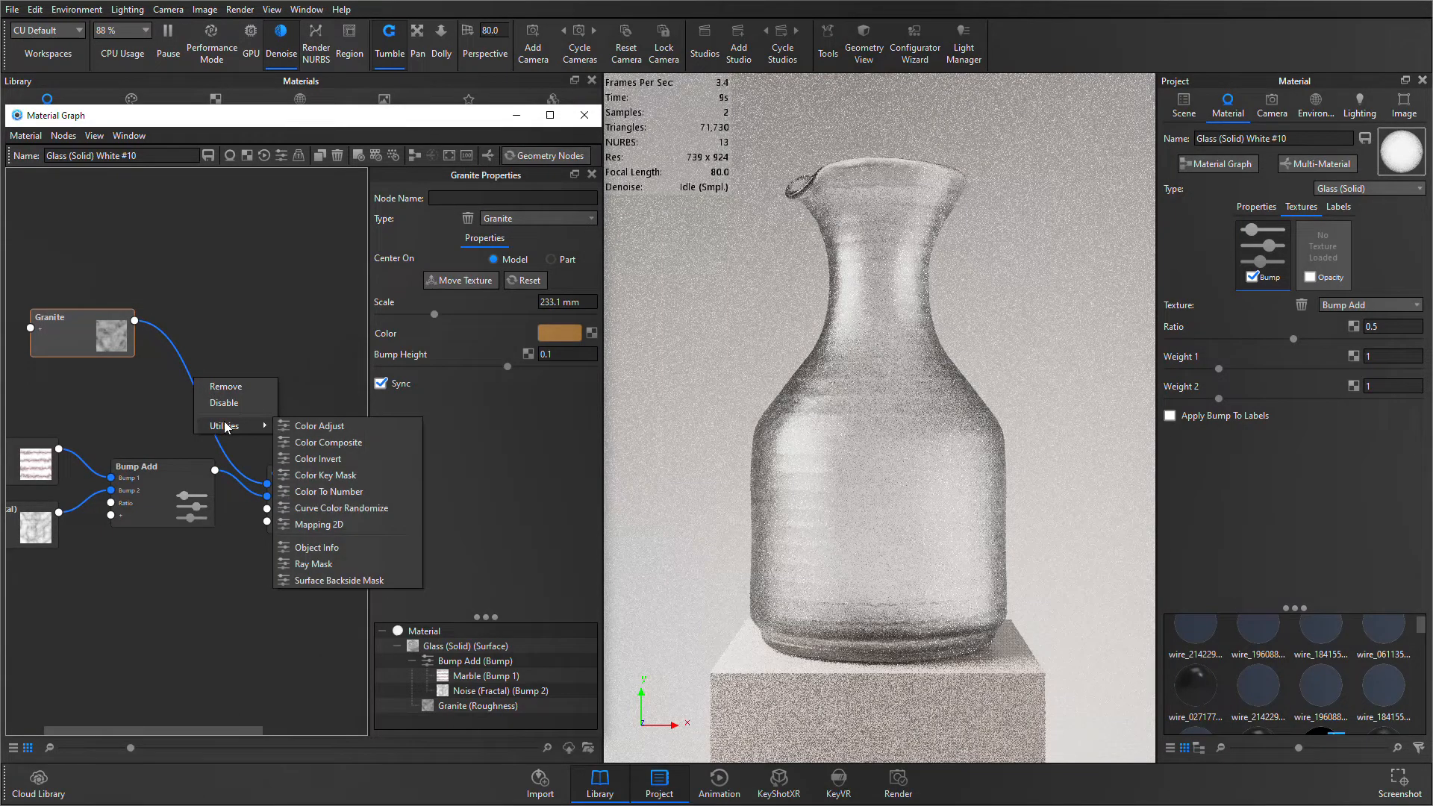
click(321, 491)
drag(237, 395, 209, 398)
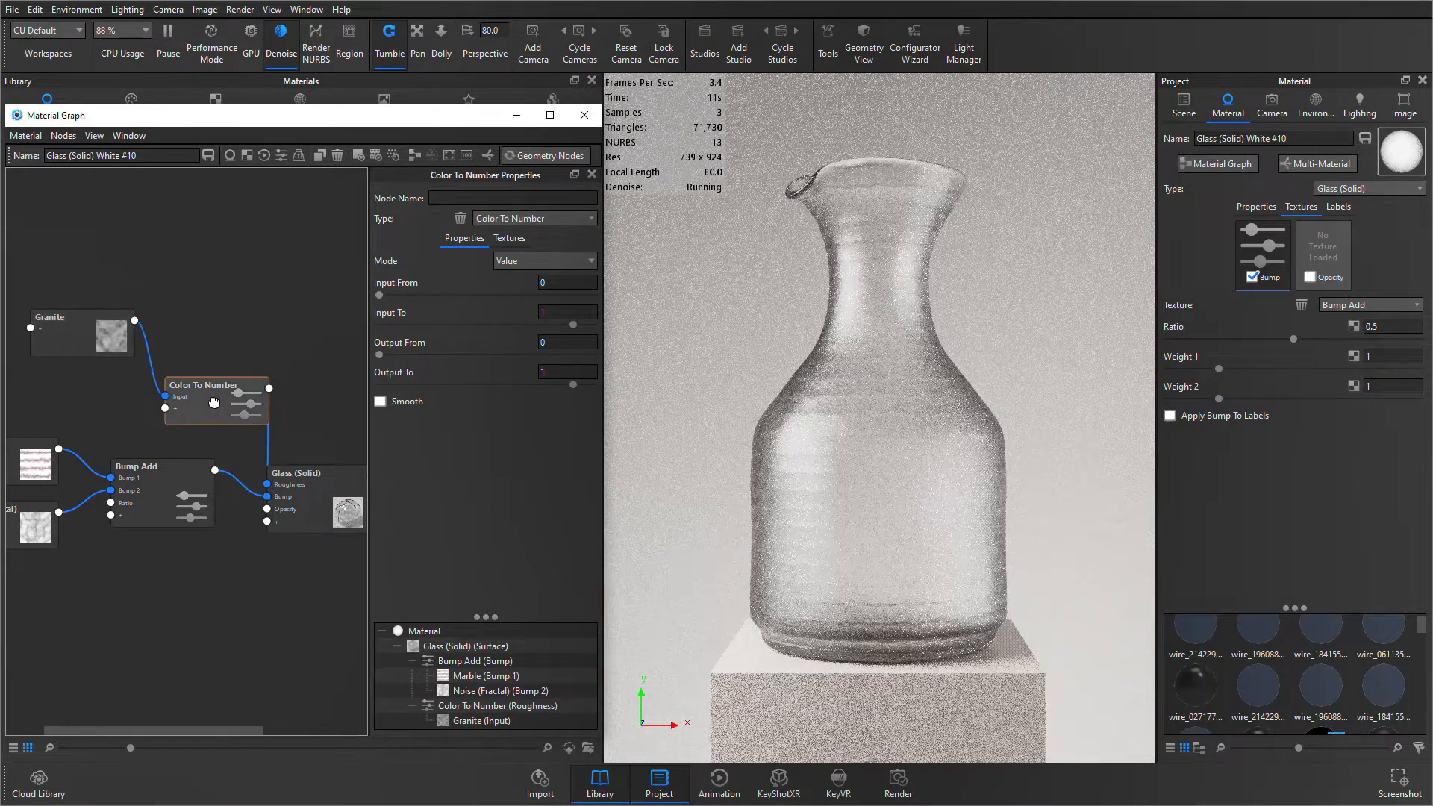
drag(115, 344, 93, 336)
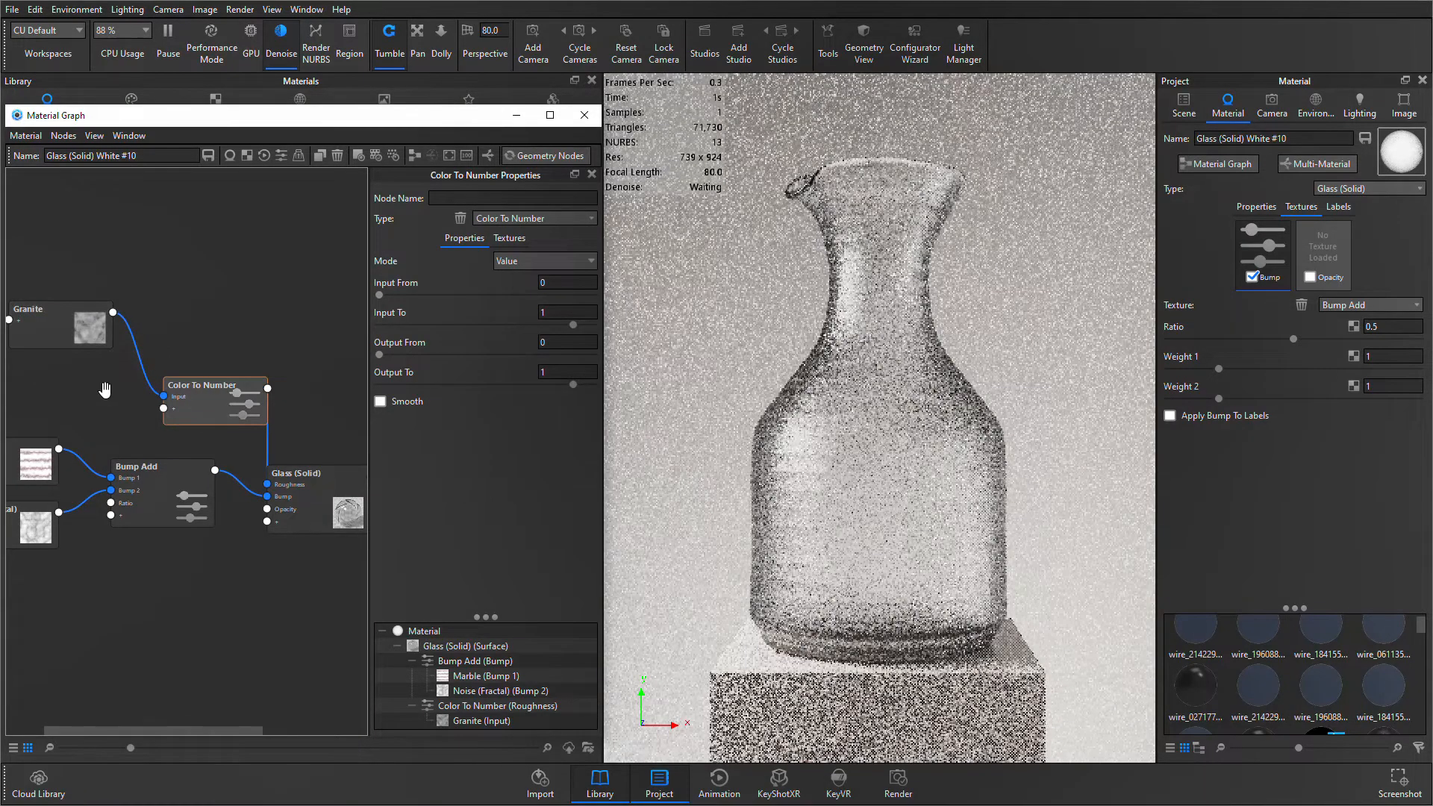
- Preview the Color To Number node's output on the vase
click(82, 337)
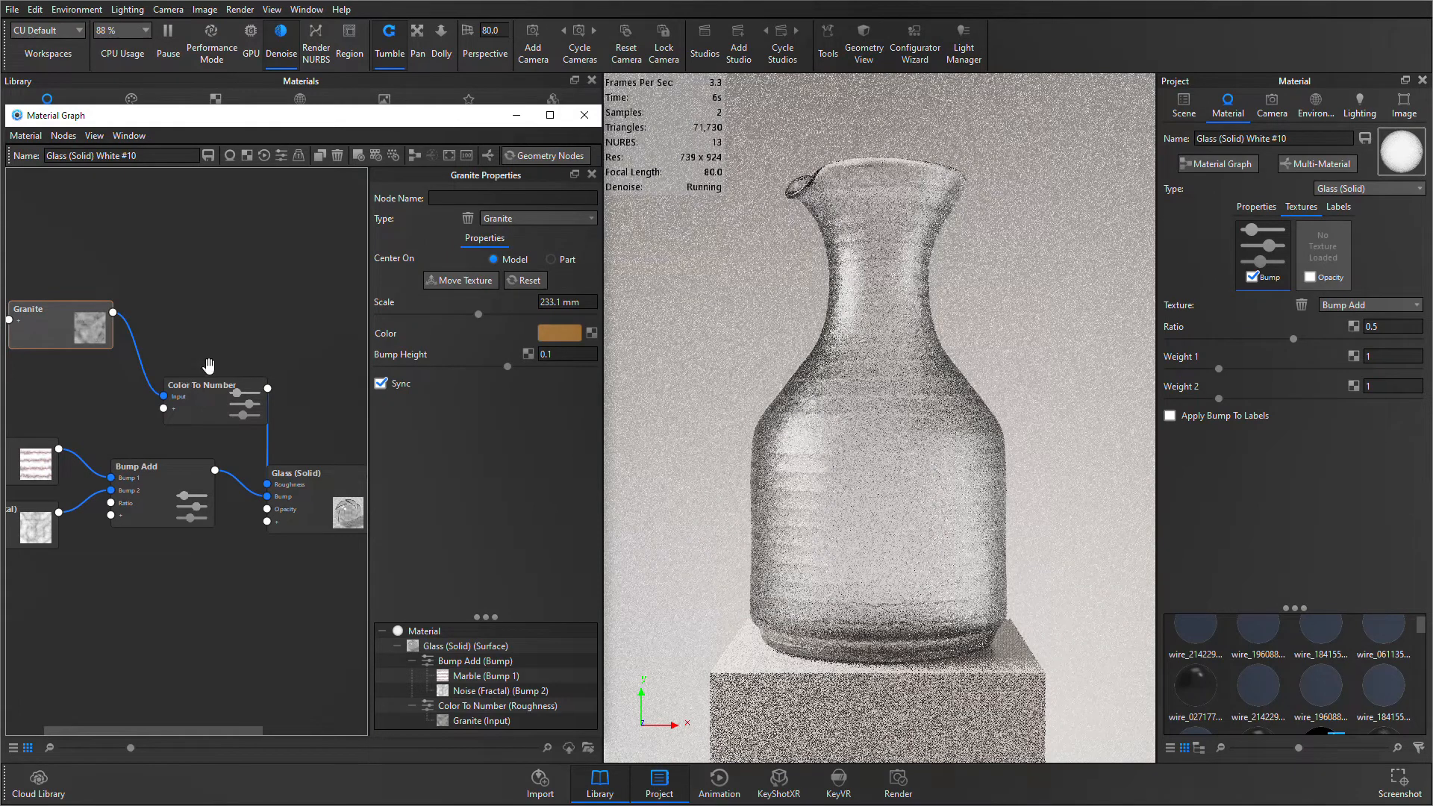
click(233, 398)
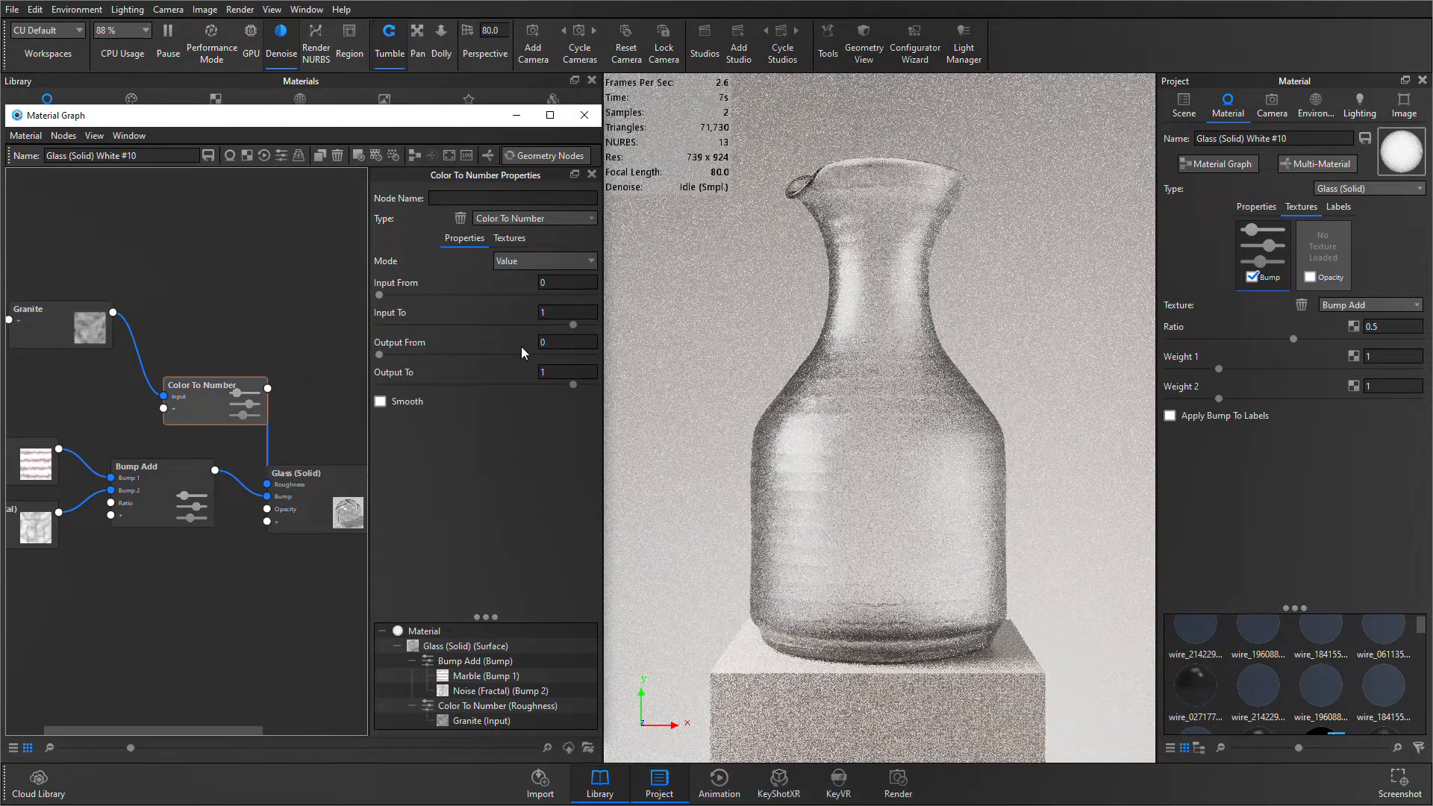
click(560, 342)
click(197, 404)
key(c)
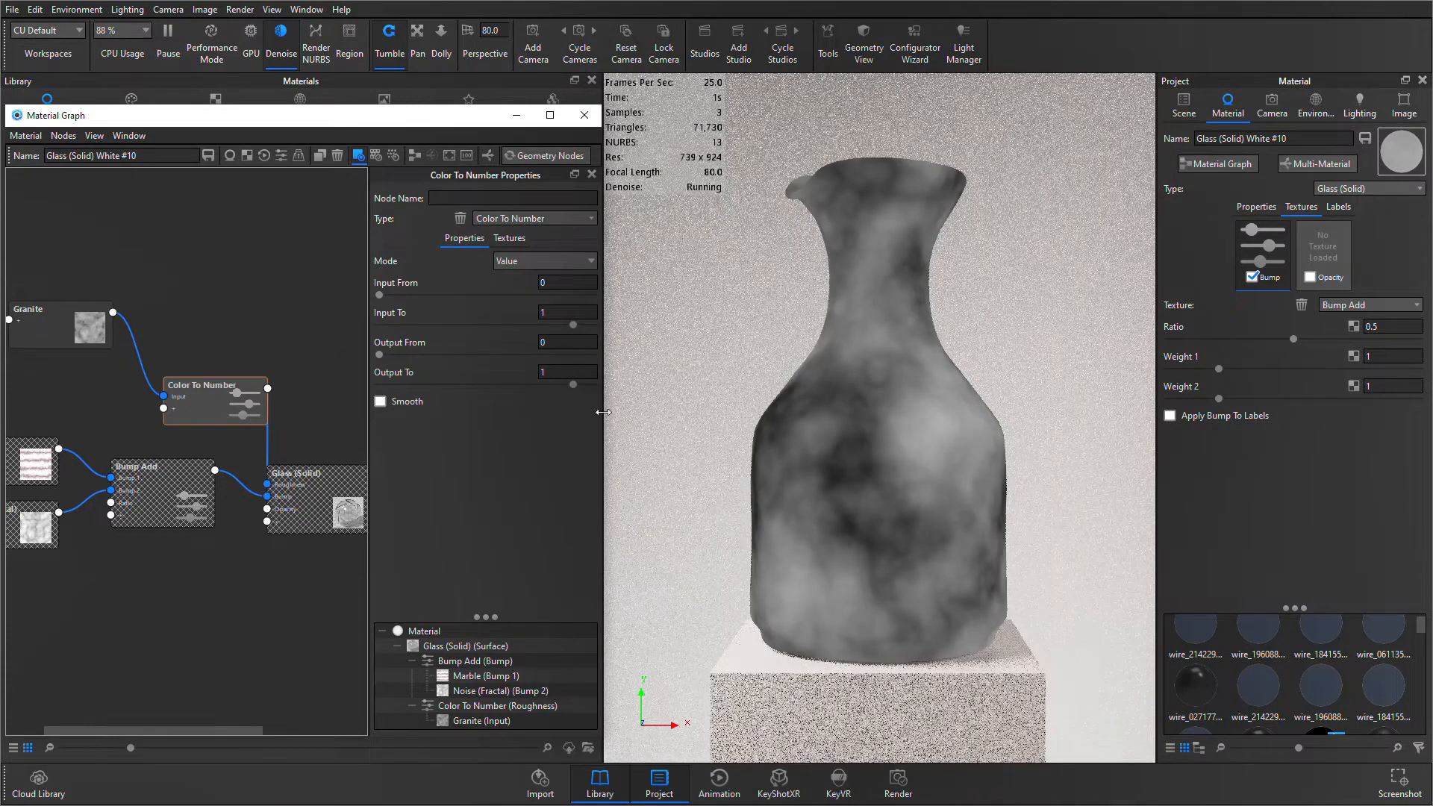
- Set Output To on the Color To Number node to 0.14 and stop previewing it on the vase
click(552, 372)
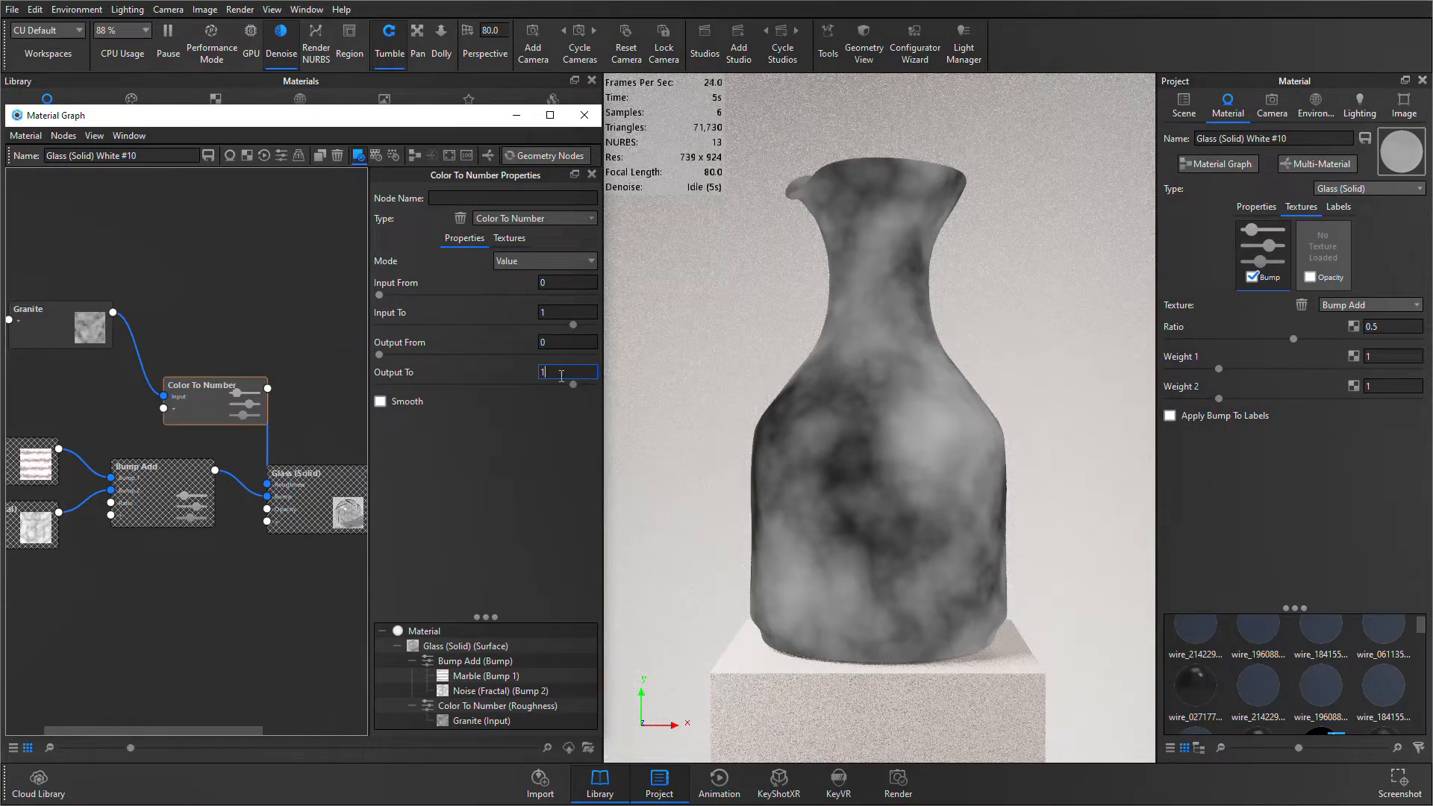
text(.5)
key(Return)
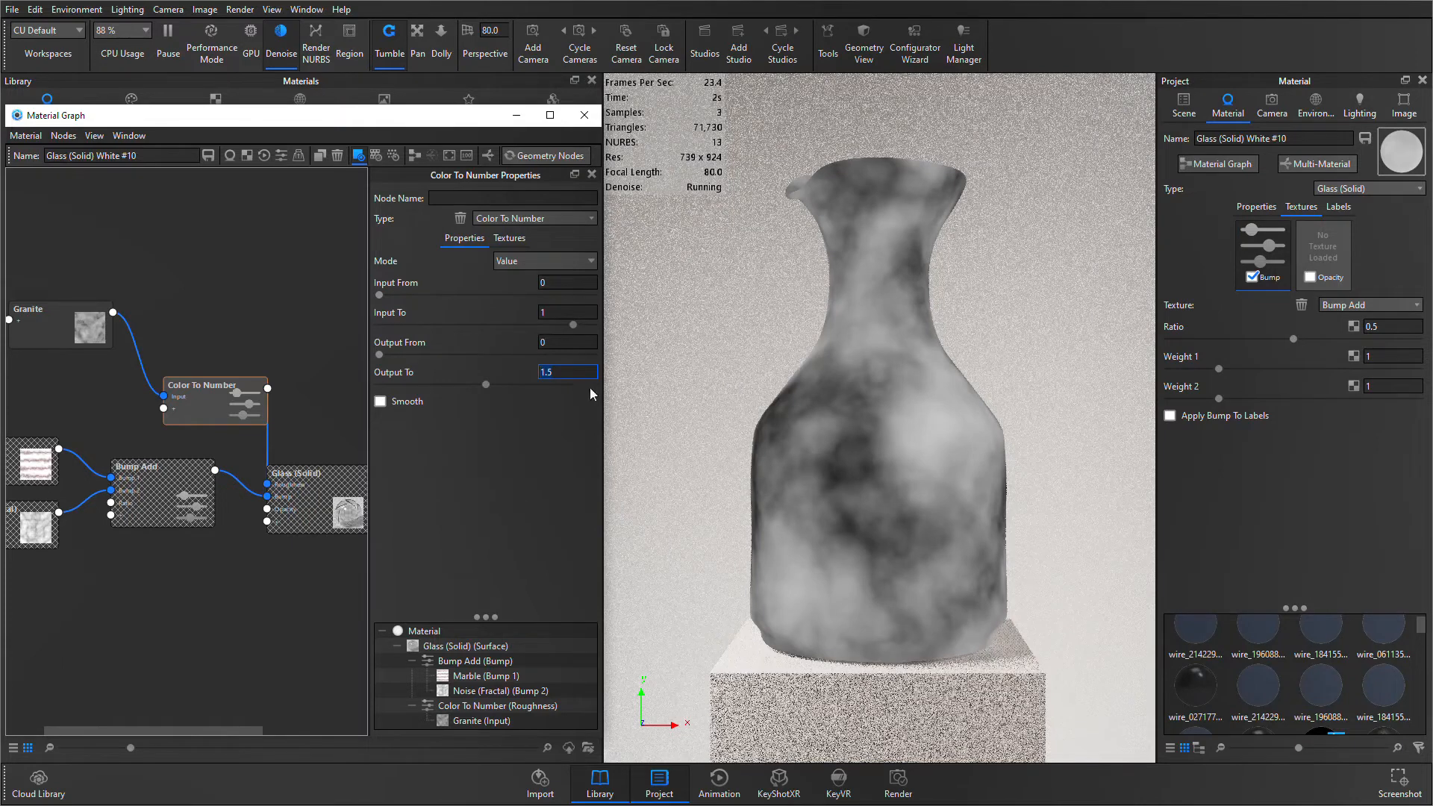
drag(486, 385, 405, 379)
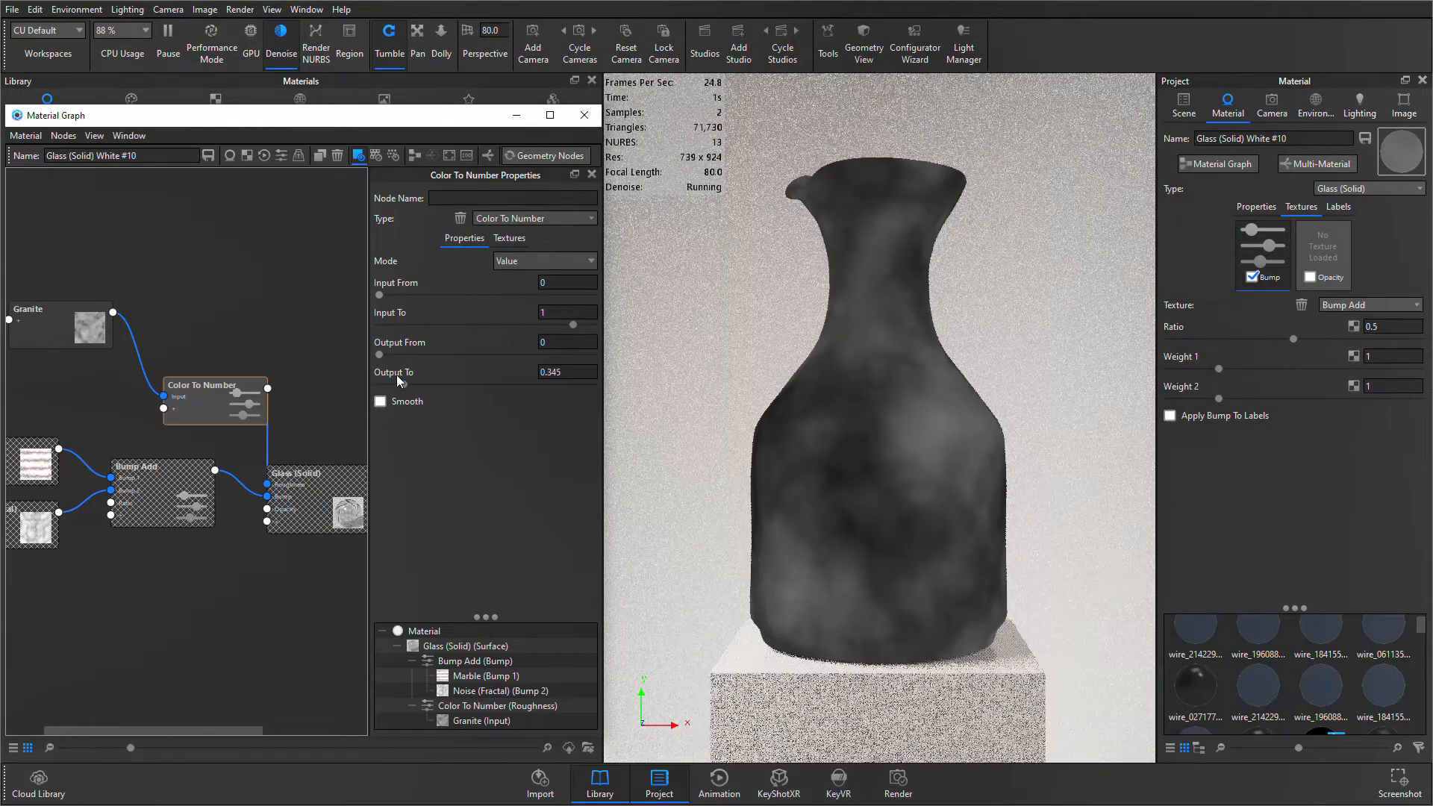
drag(404, 385, 391, 386)
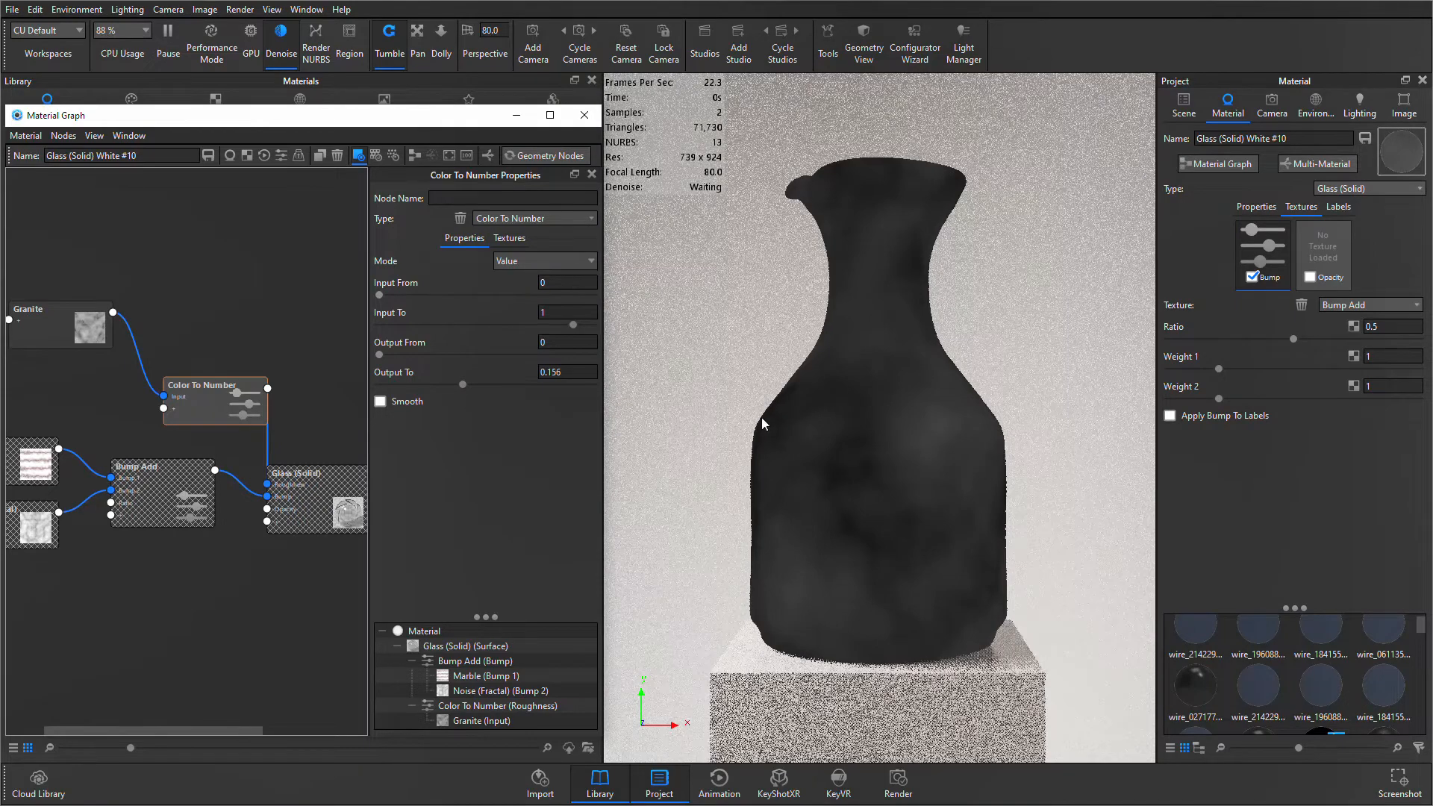
drag(462, 384, 452, 386)
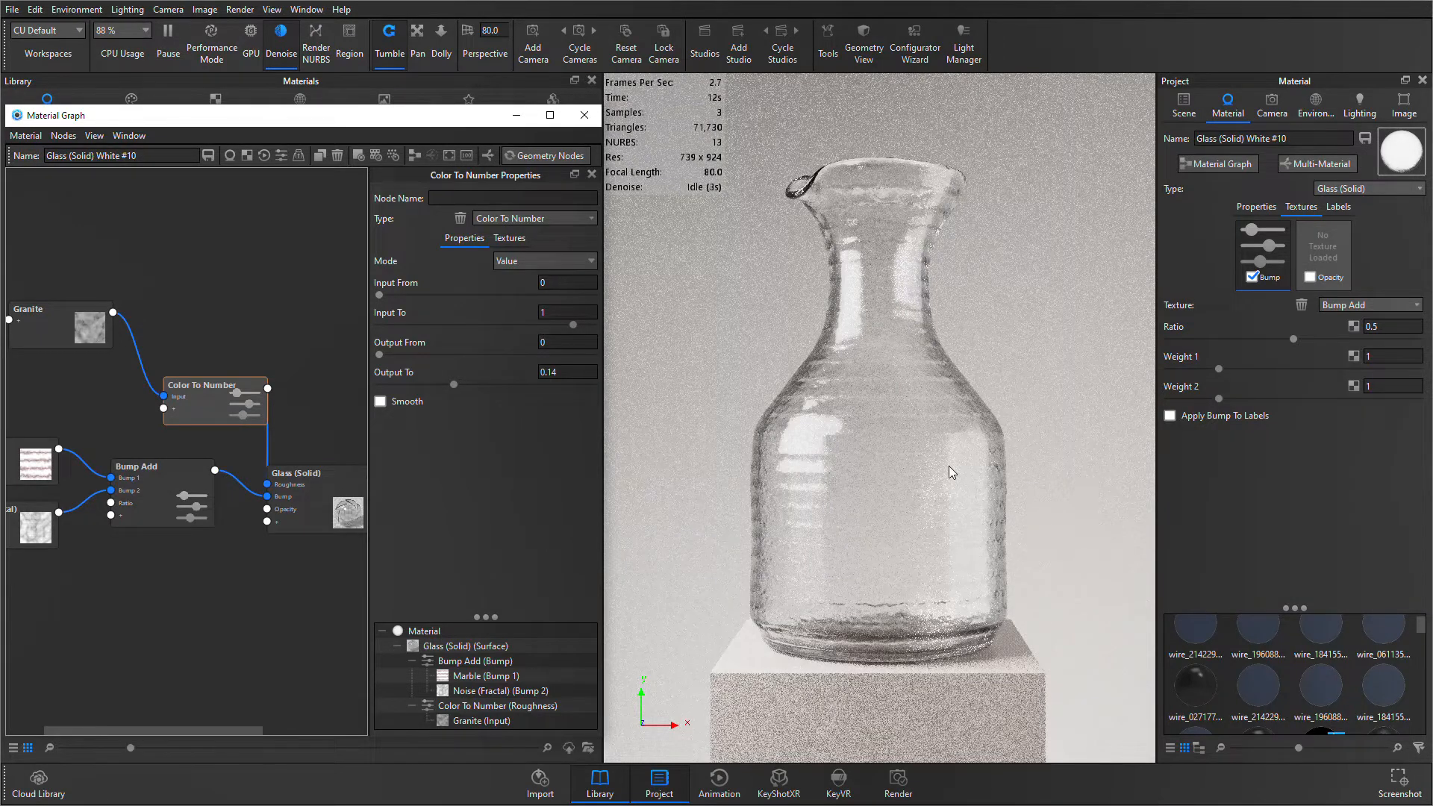
- Align the Color To Number node above Bump Add, with Granite beside it
click(294, 359)
drag(228, 414, 172, 417)
click(335, 365)
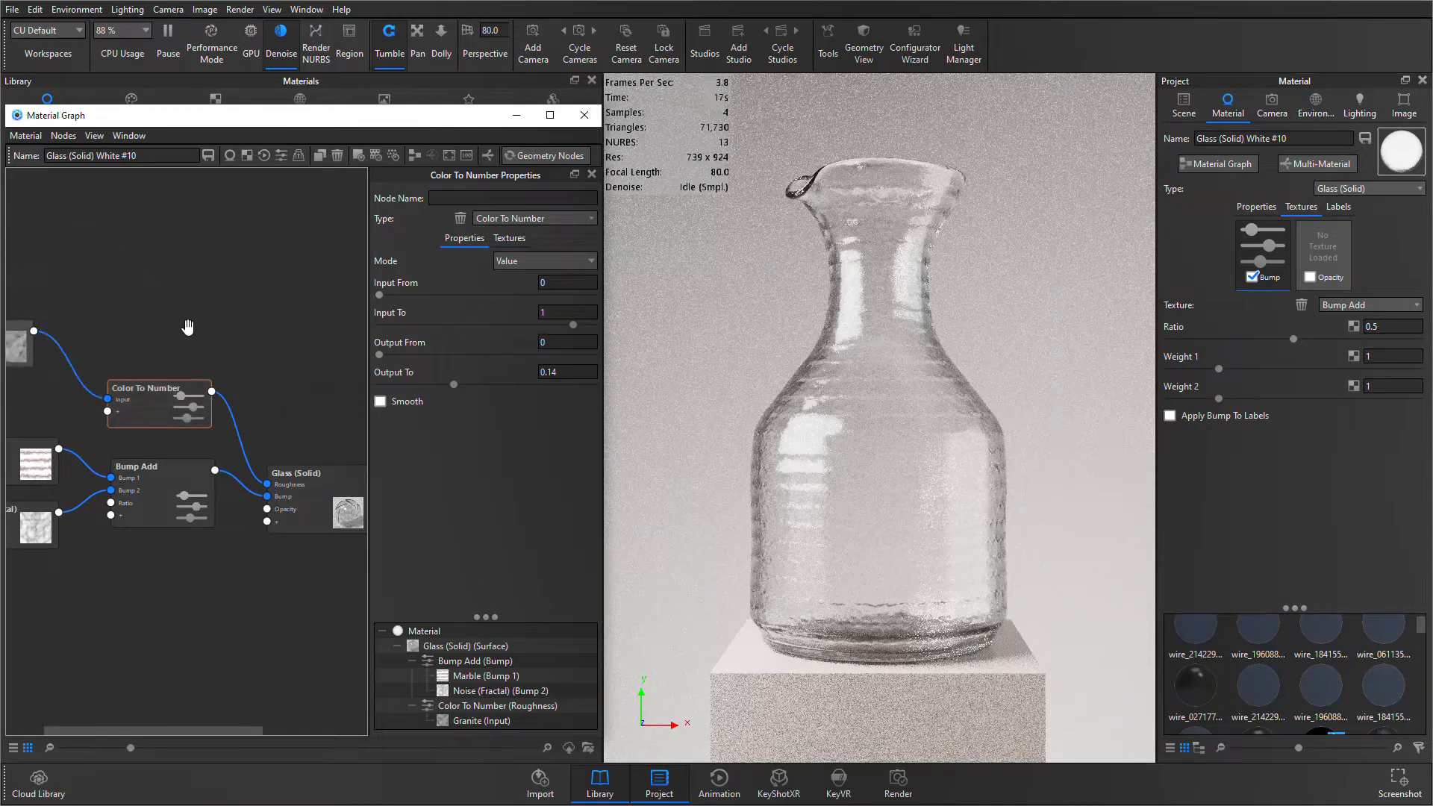
scroll(167, 576, down, 2)
scroll(229, 581, up, 1)
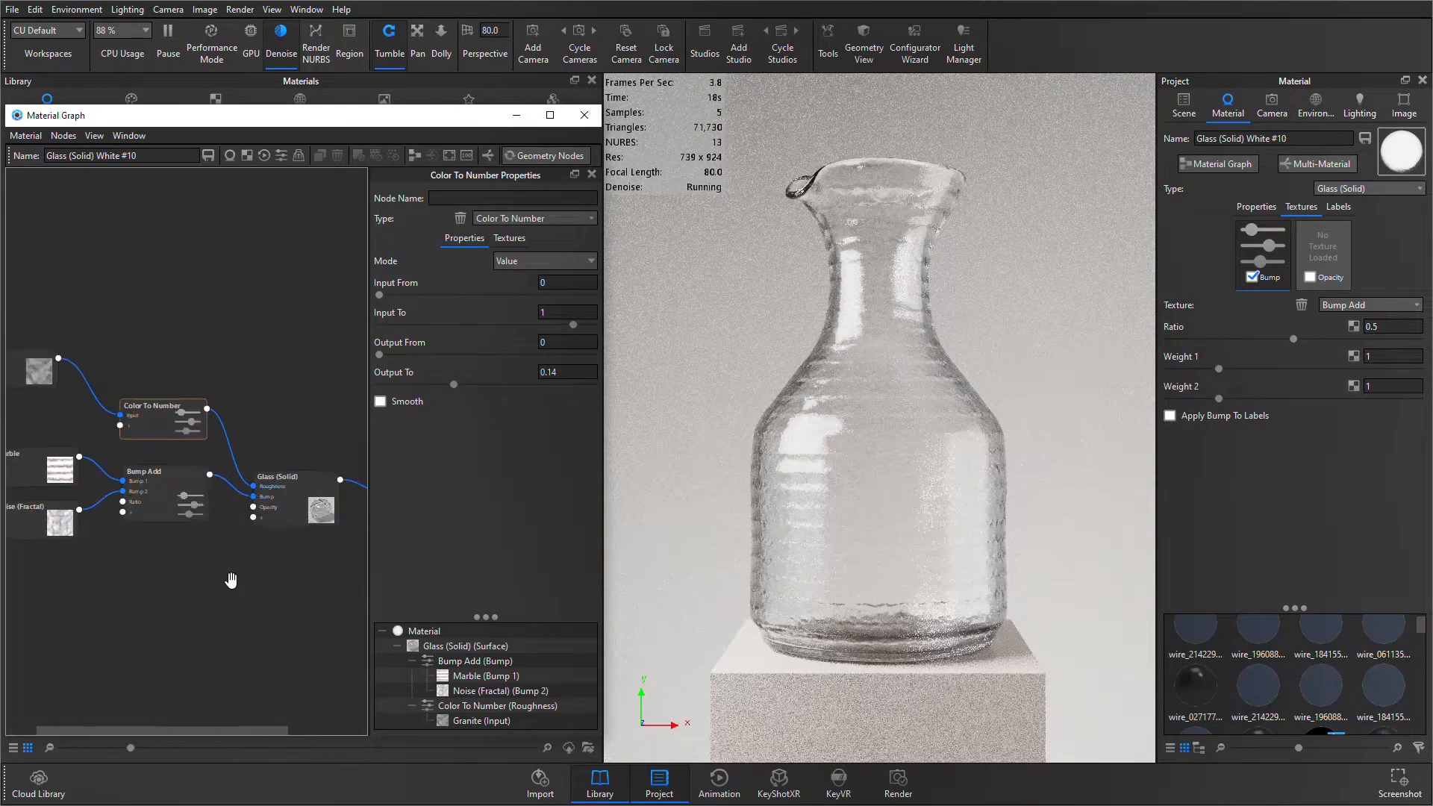
- Add a Plastic (Transparent) material node, connect it to the Material node's Label input, and place it below Glass (Solid)
drag(246, 588, 128, 579)
right_click(229, 586)
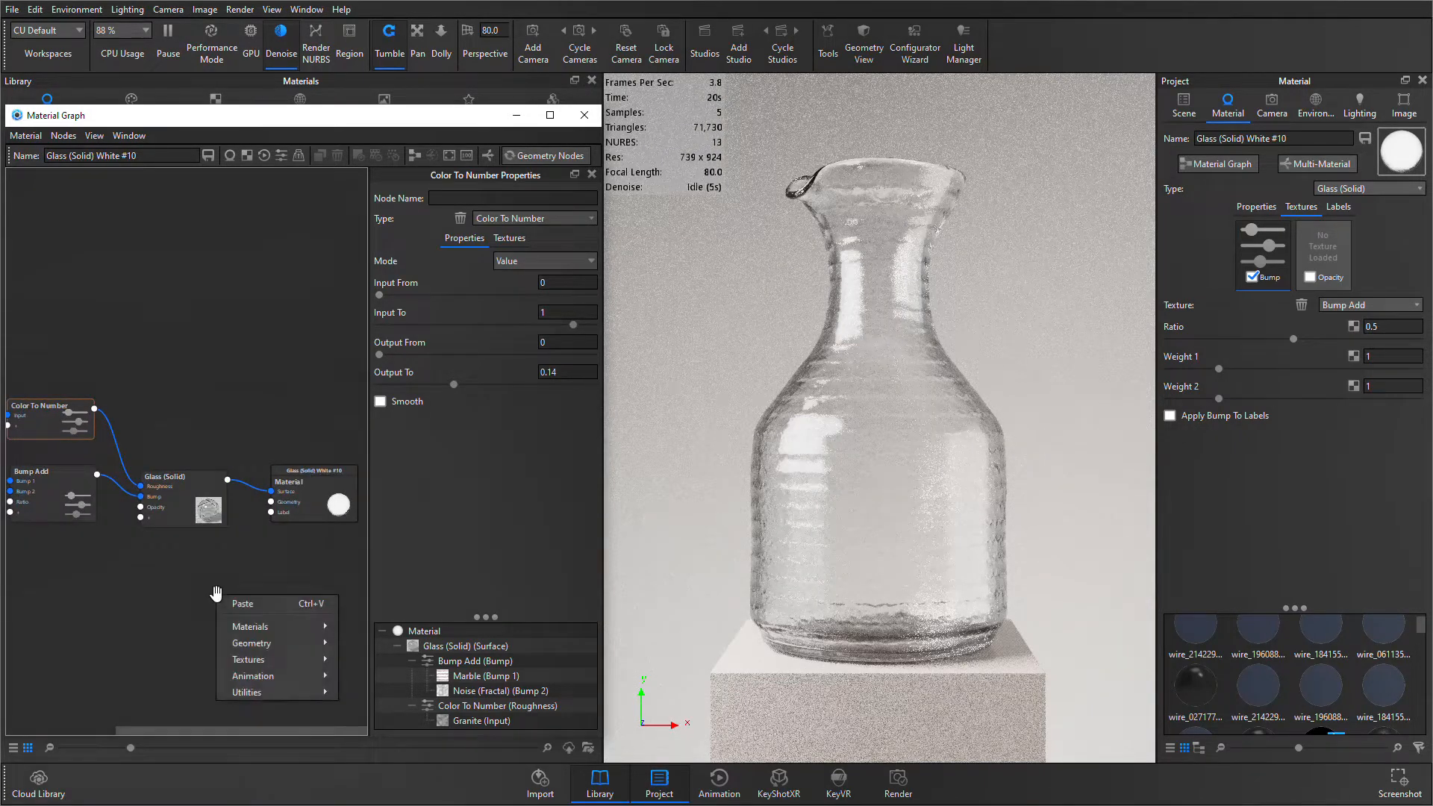
click(259, 576)
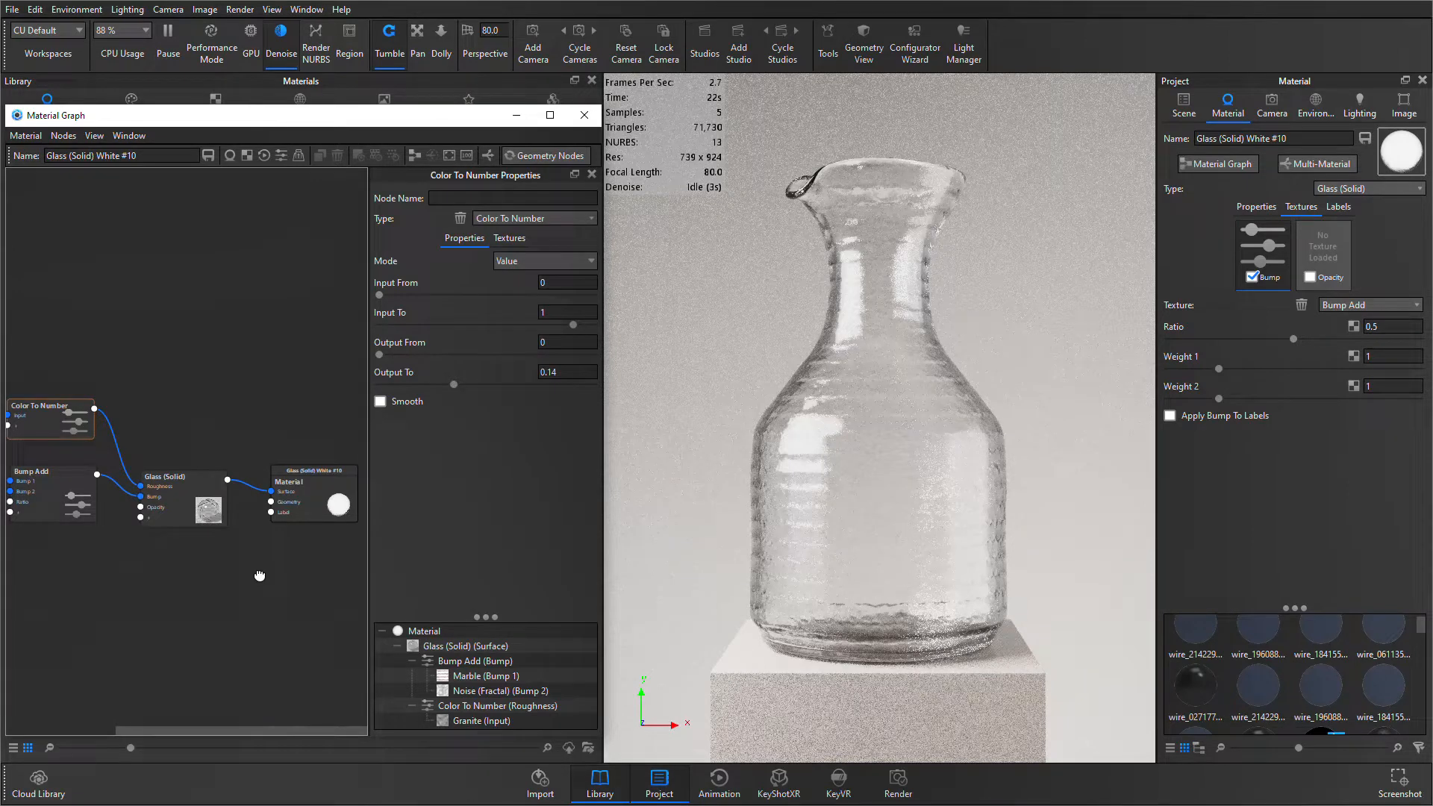
right_click(183, 595)
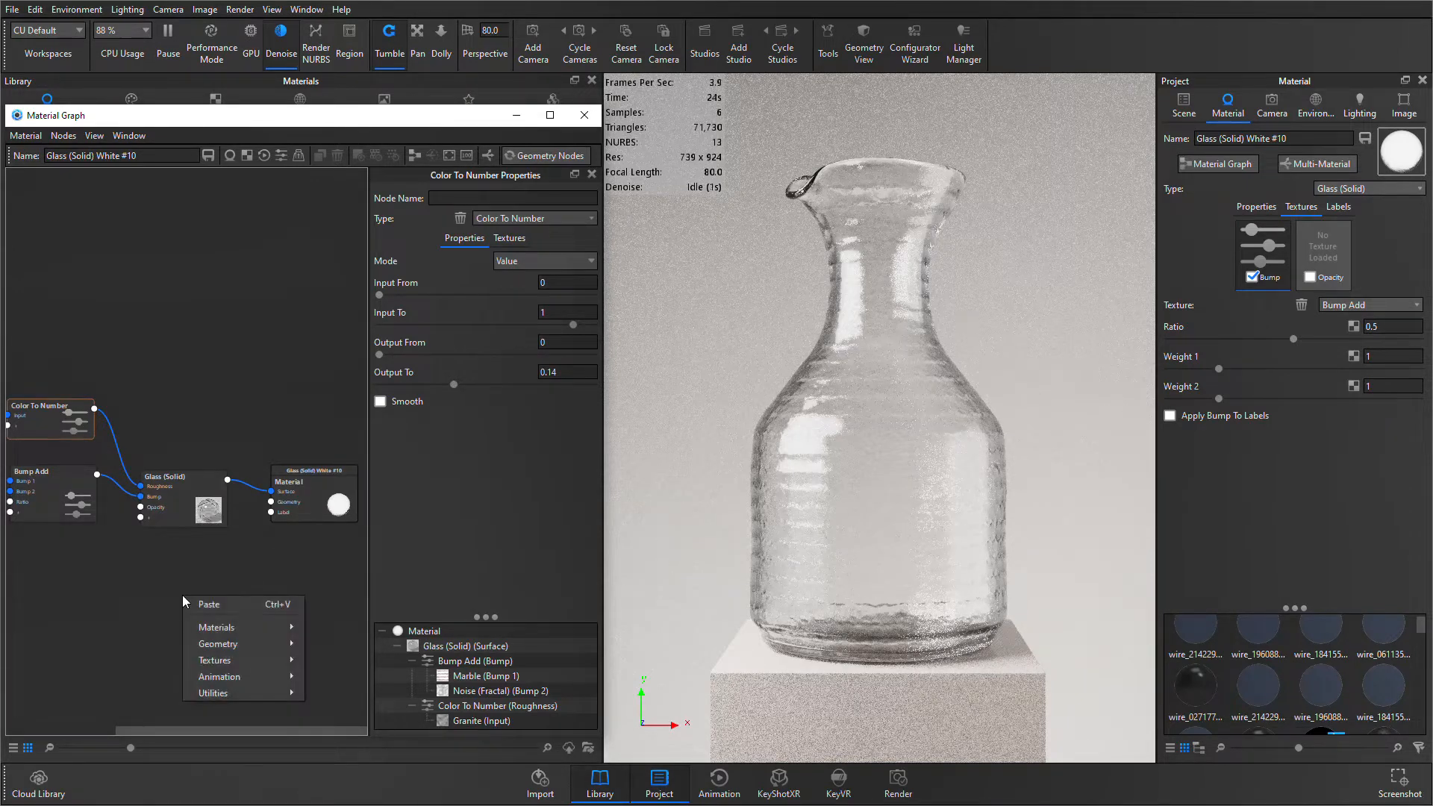
mouse_move(224, 627)
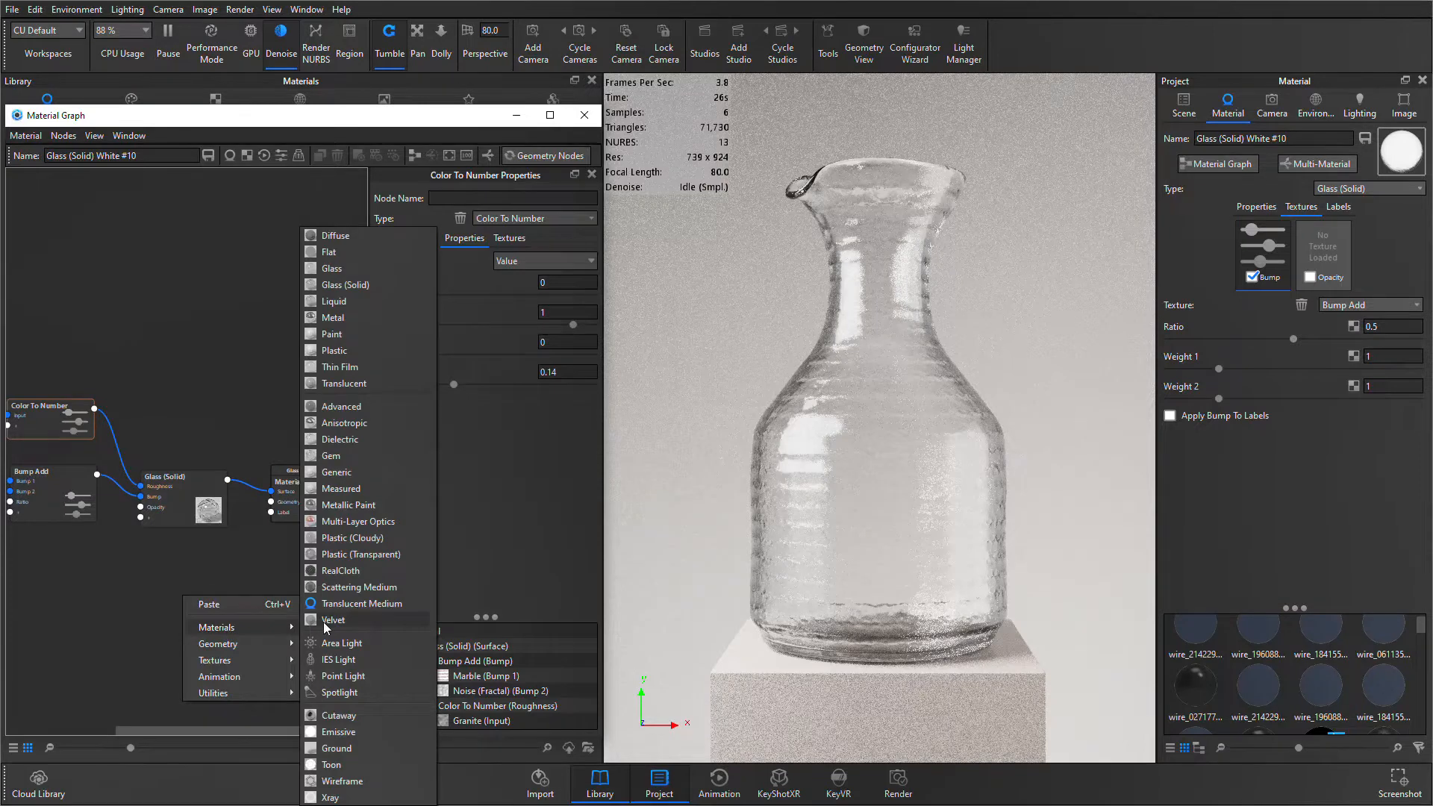
click(338, 555)
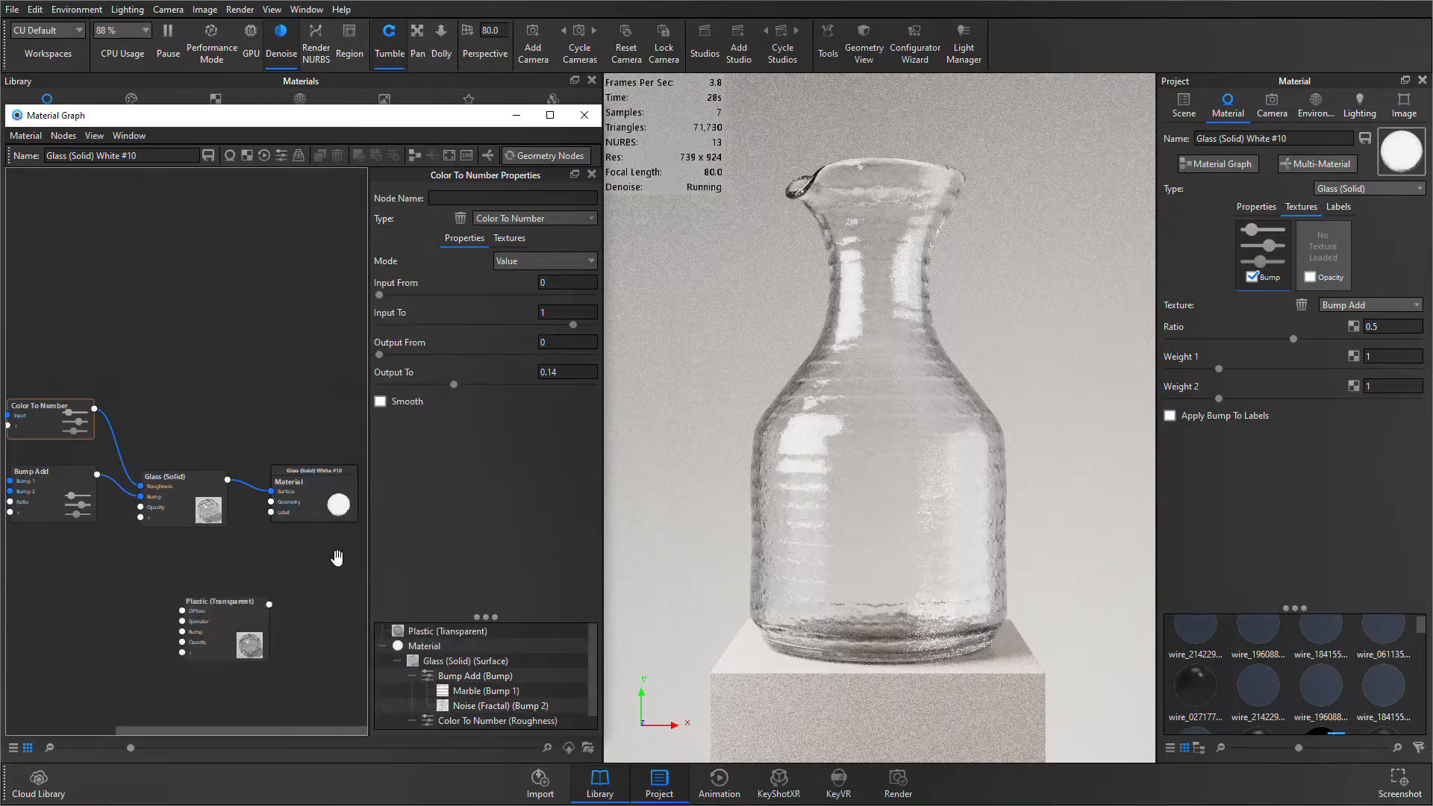
drag(214, 607, 271, 511)
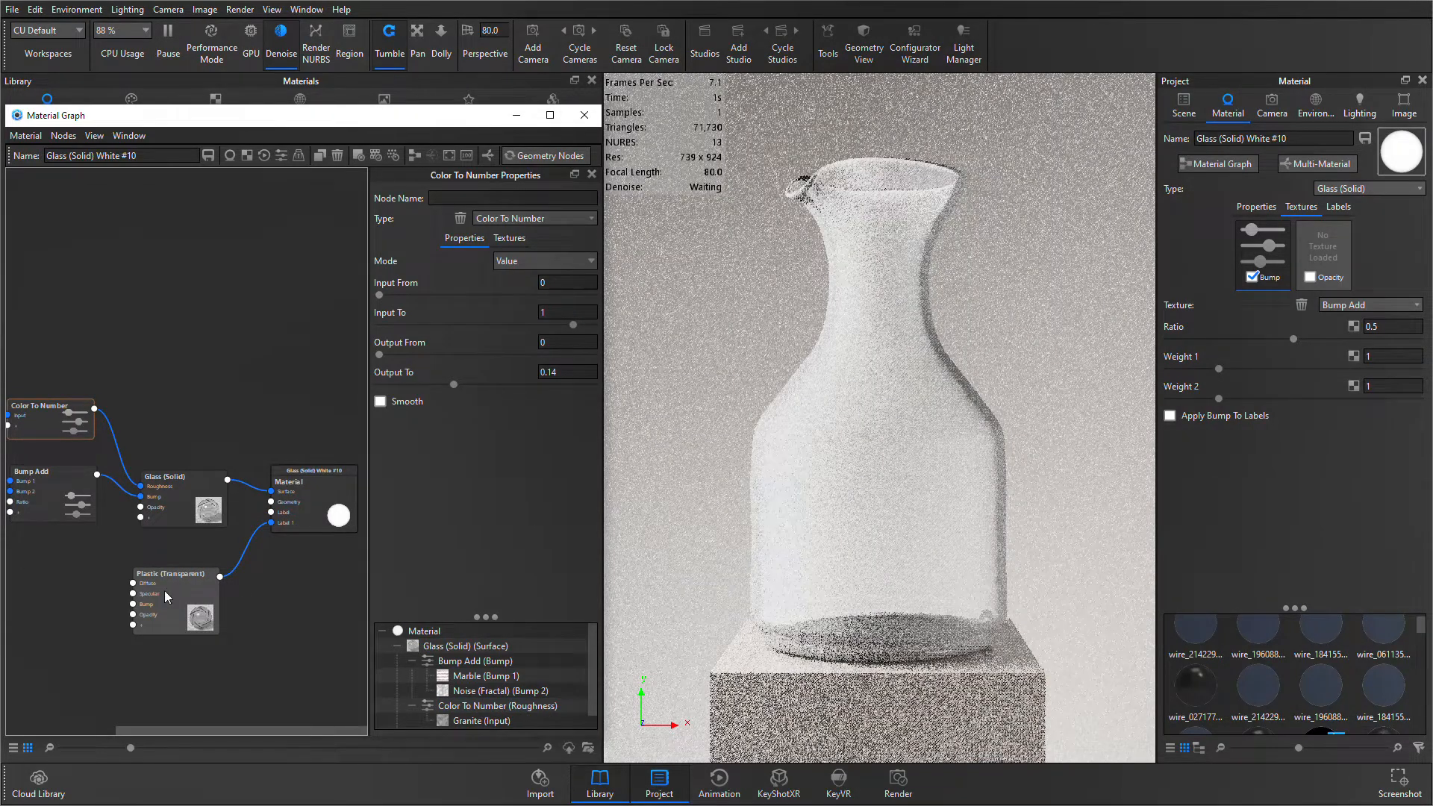
drag(161, 576, 175, 569)
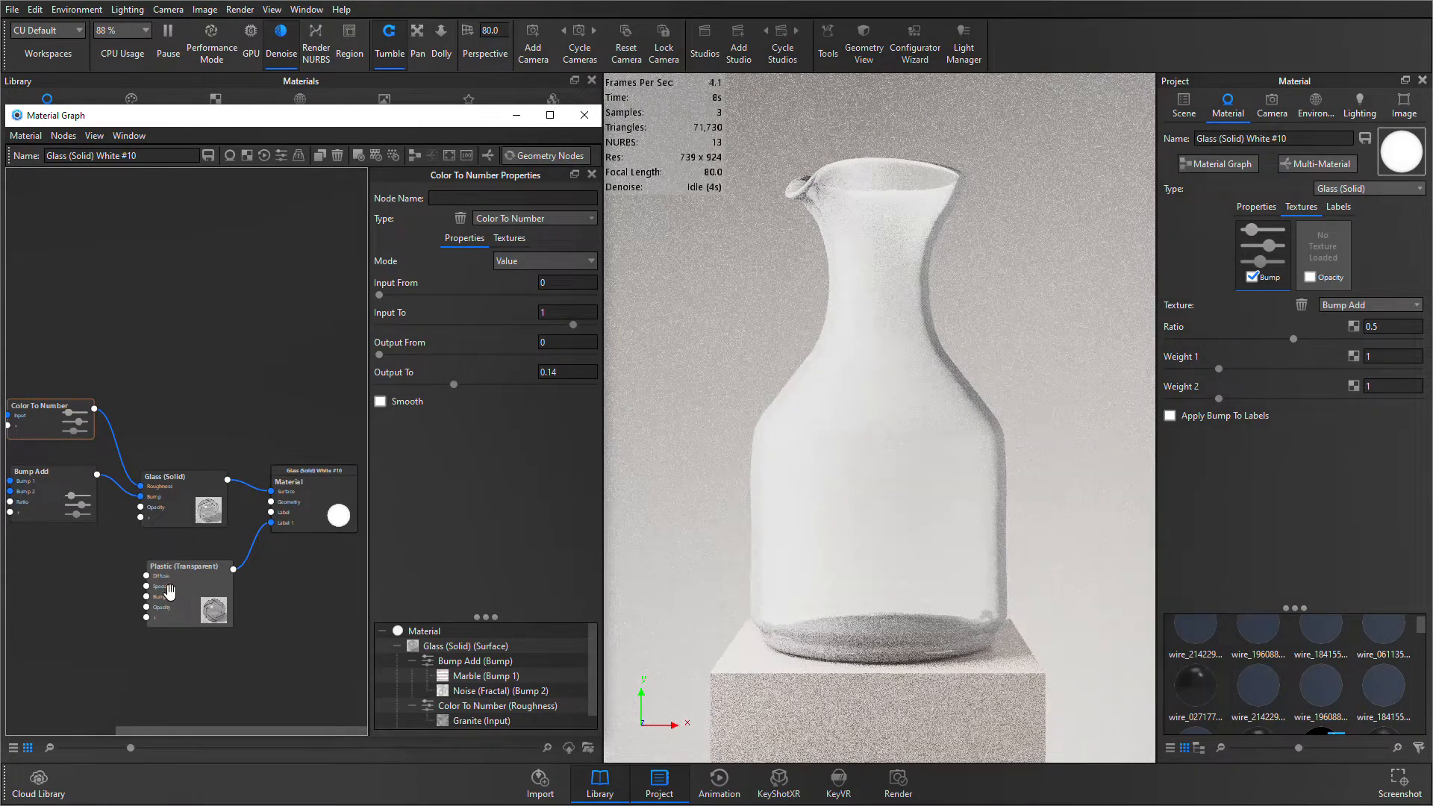
- Add a Color Gradient texture node, connect it to the Opacity input of Plastic (Transparent), and open its properties
drag(180, 593, 188, 591)
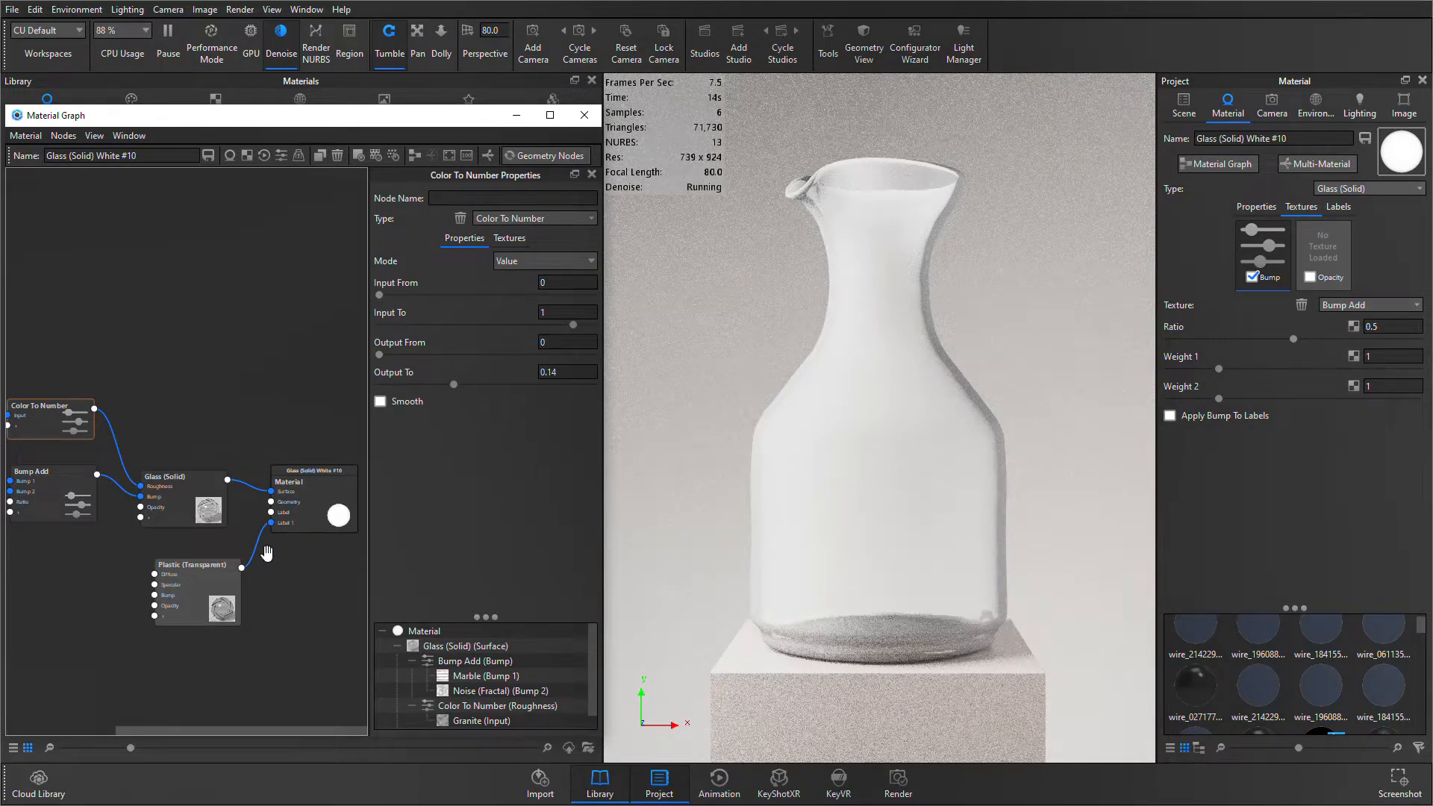
mouse_move(68, 582)
middle_down()
mouse_move(225, 582)
mouse_move(72, 583)
middle_up()
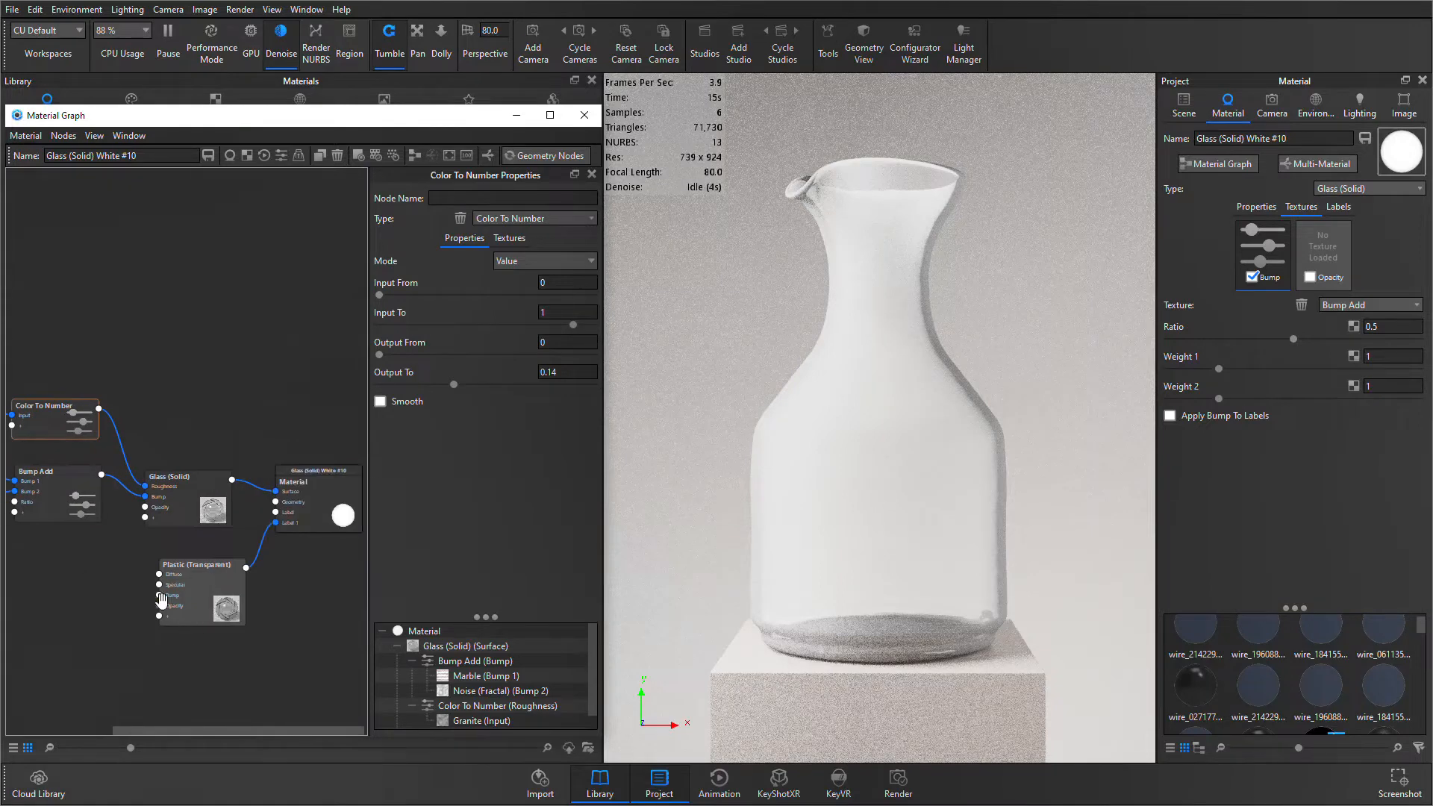
right_click(71, 592)
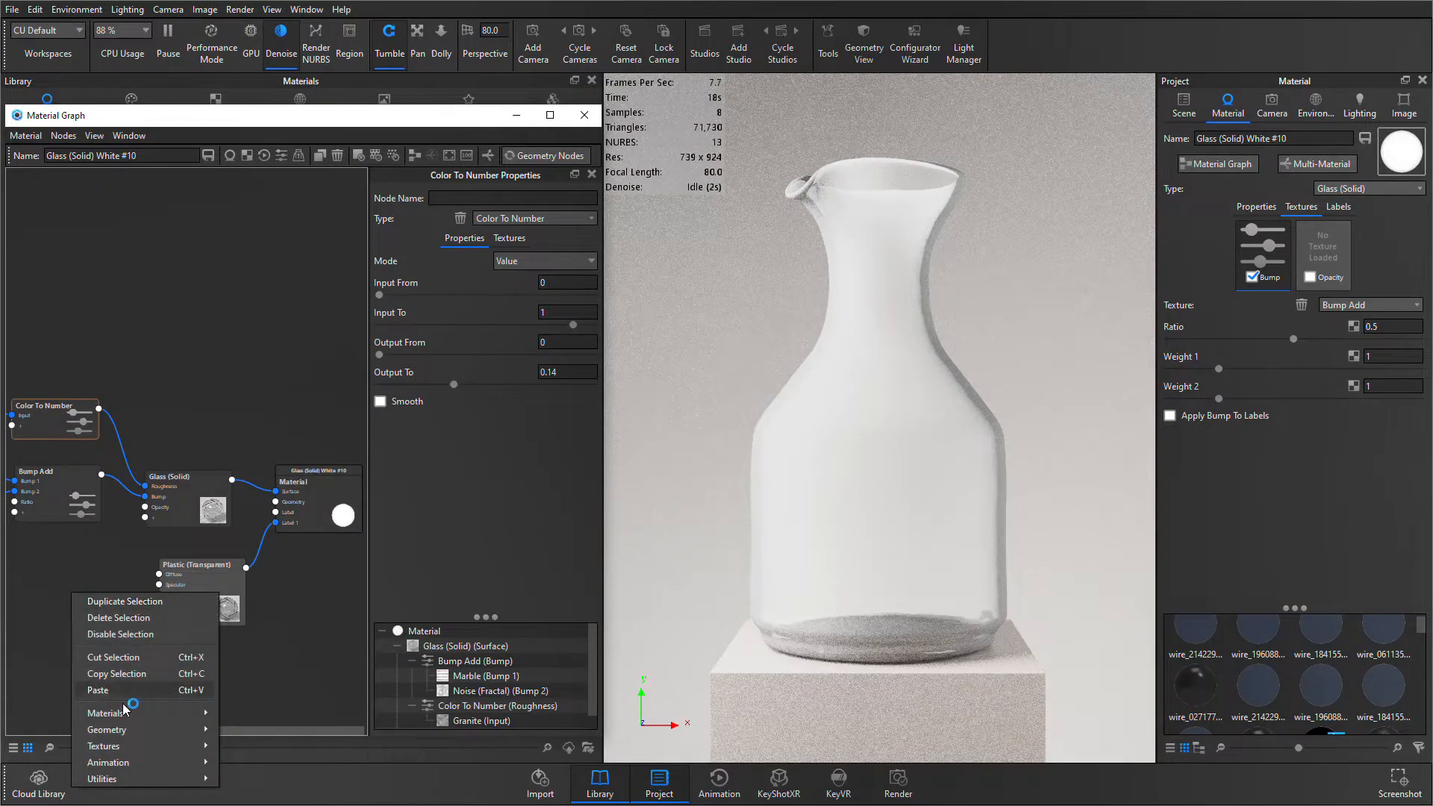
mouse_move(146, 744)
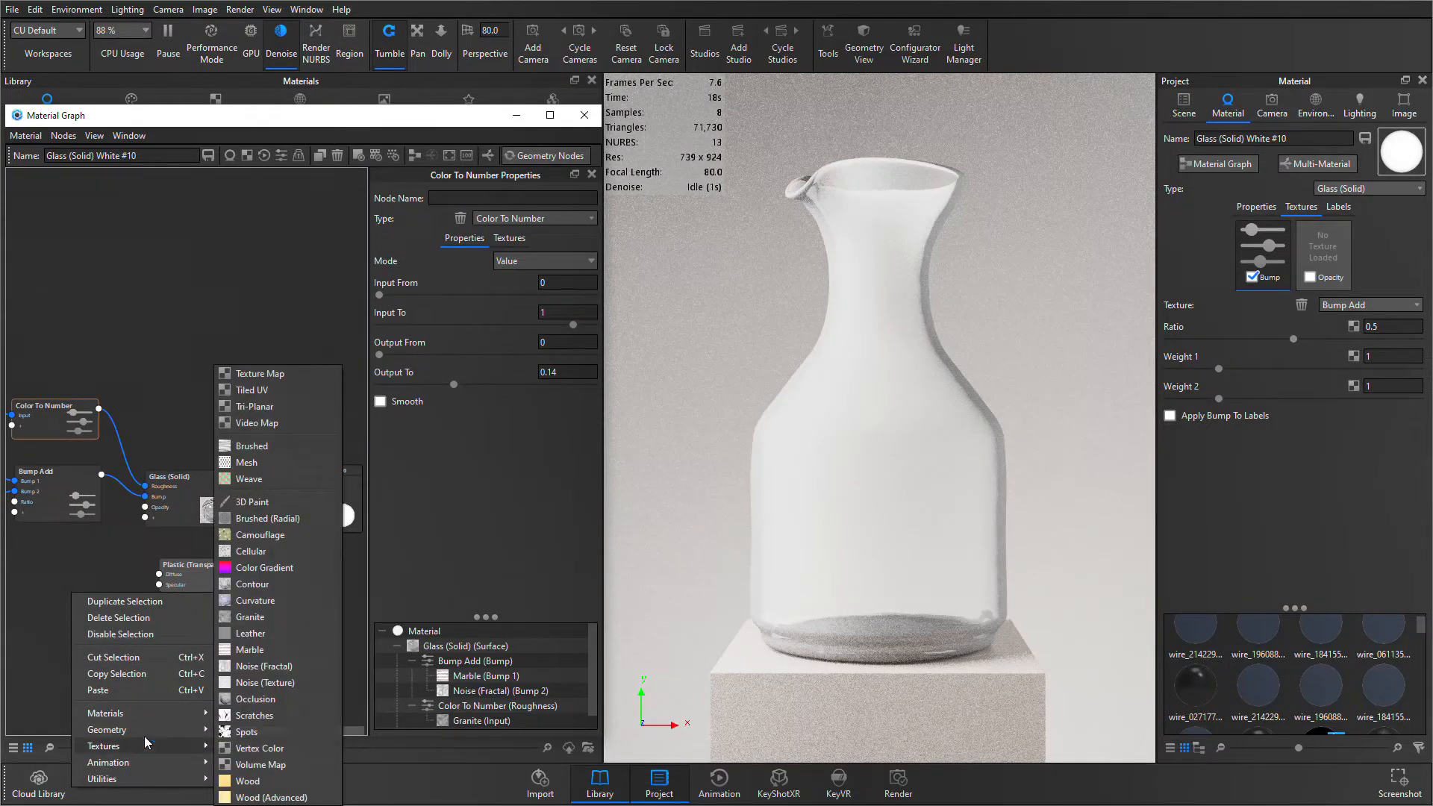
click(294, 569)
drag(133, 615, 160, 605)
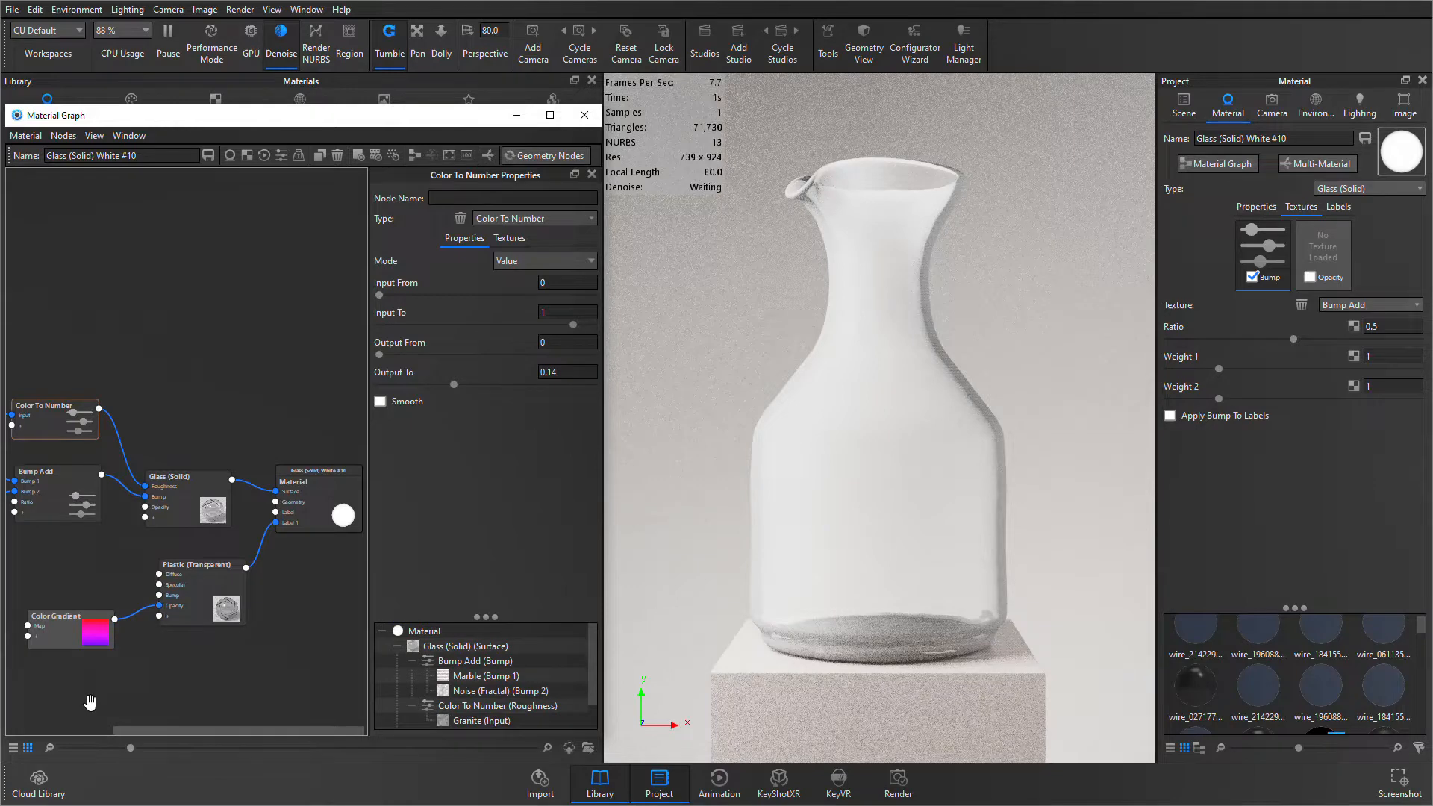
click(77, 625)
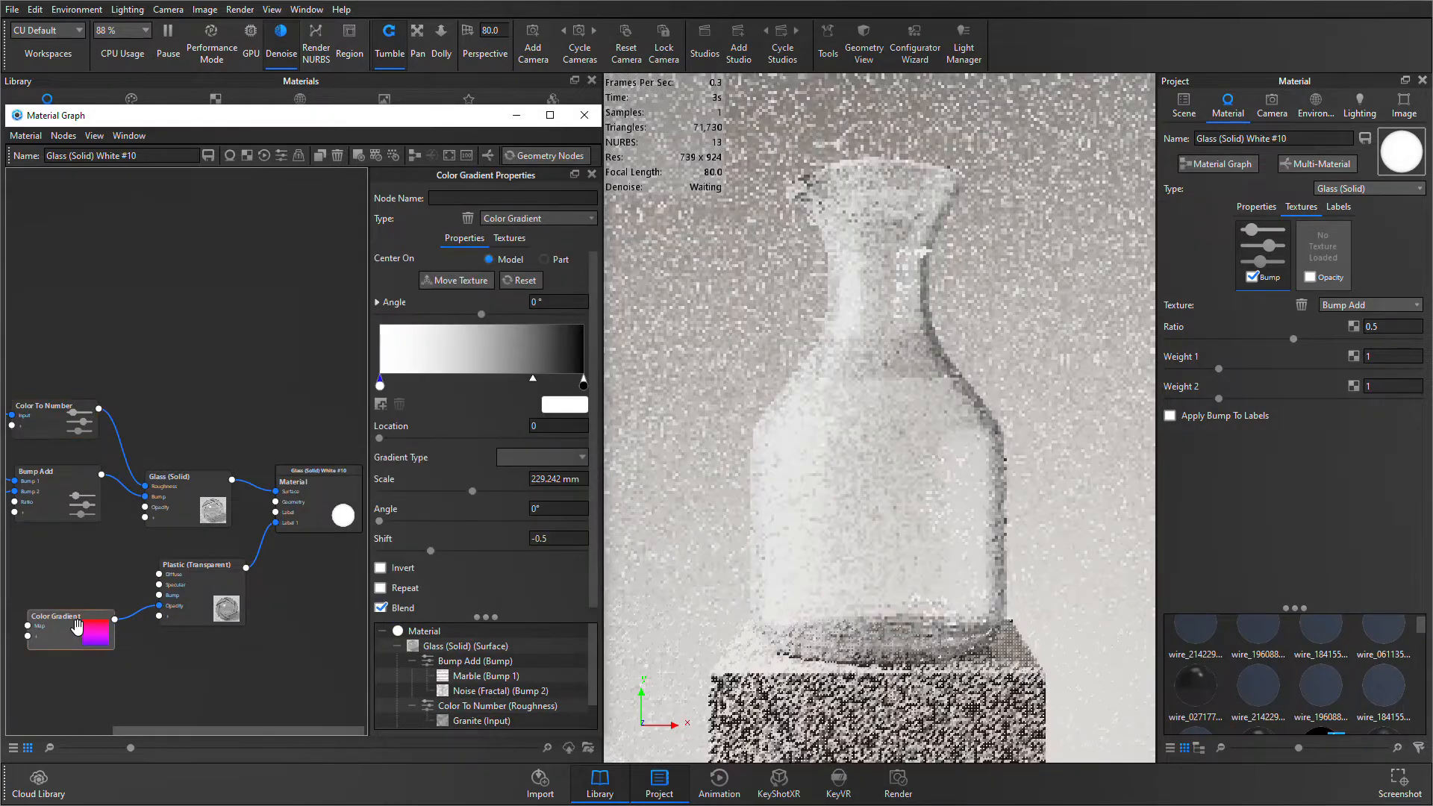
- Set the Diffuse color of the Plastic (Transparent) node to a light orange, about hex F7C070
click(217, 594)
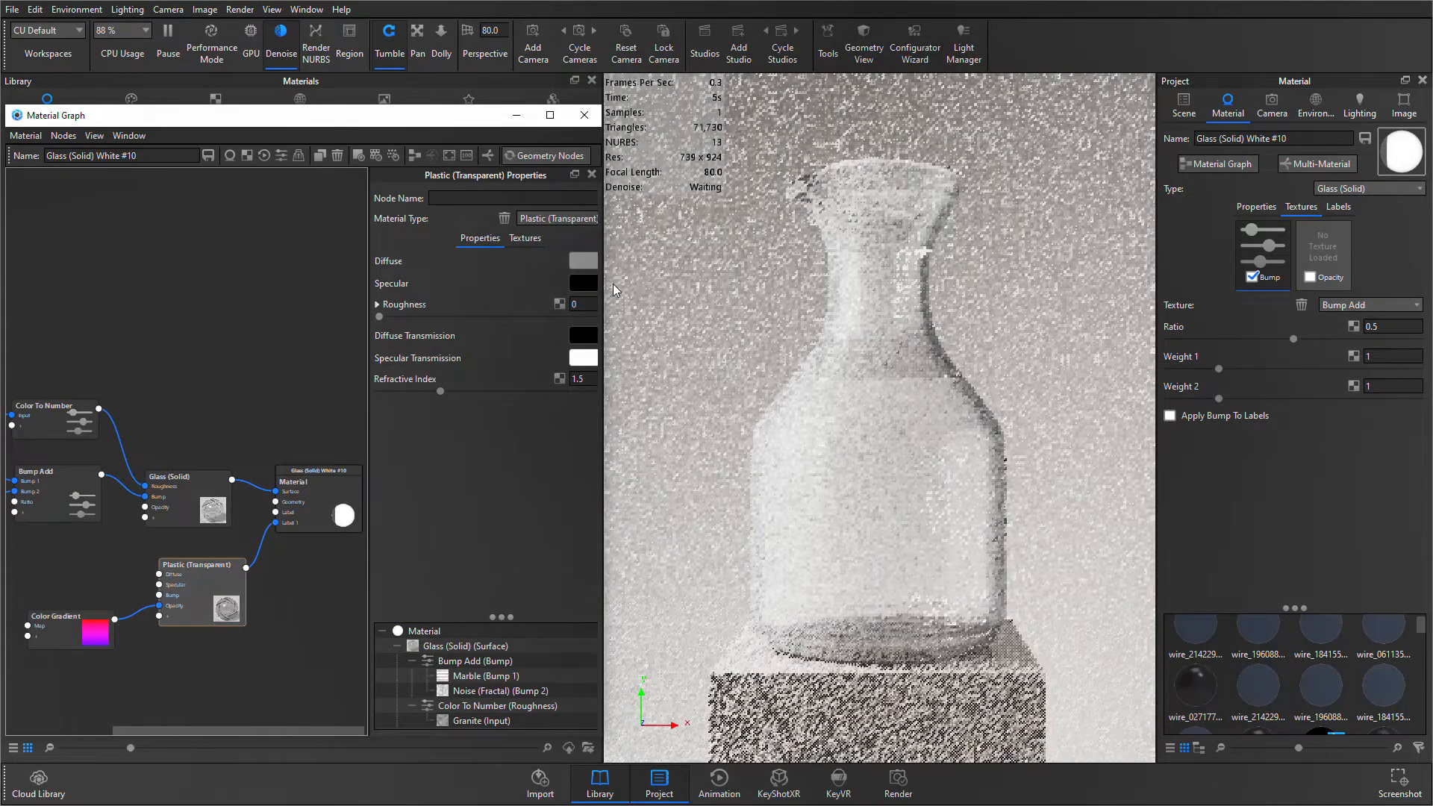
click(590, 260)
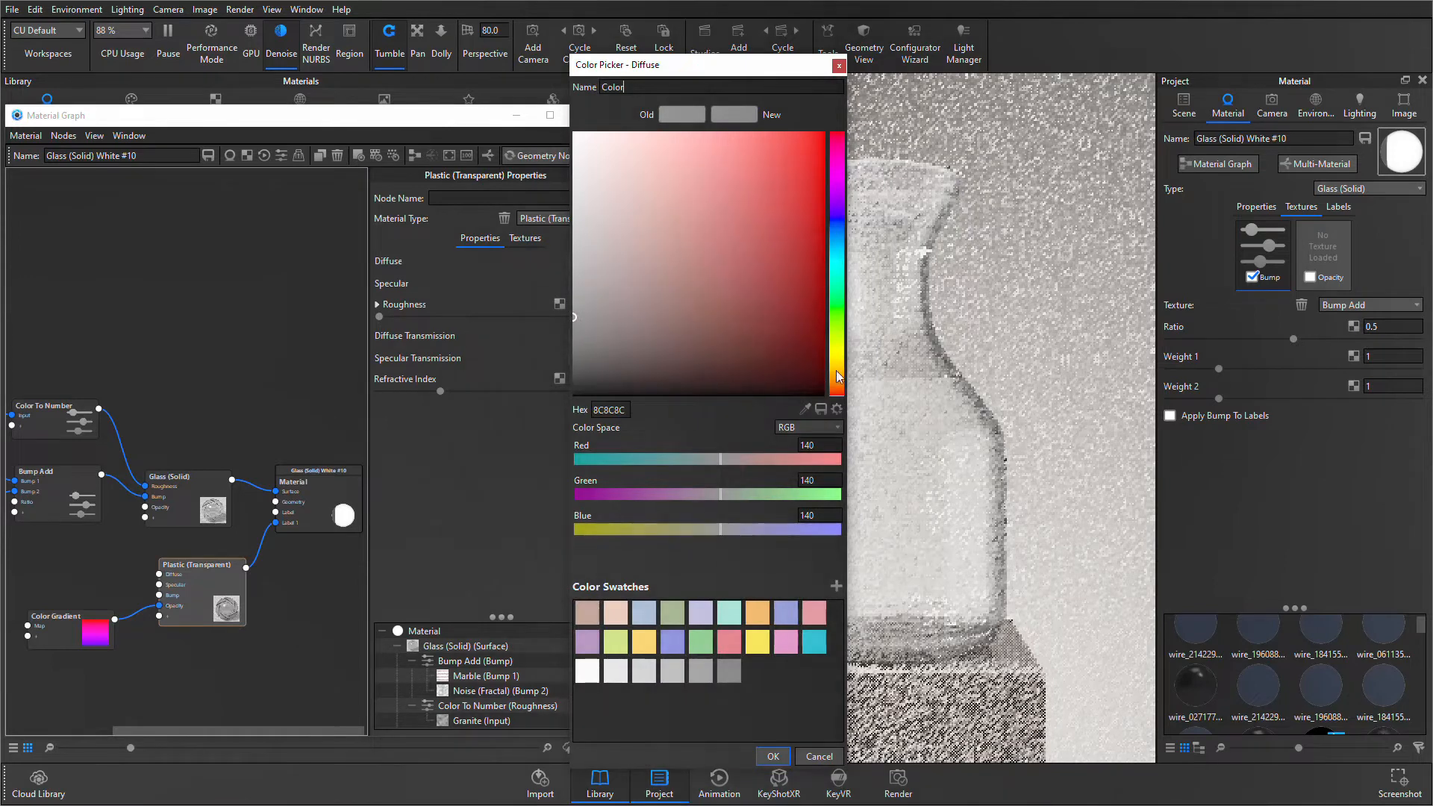
drag(837, 377, 840, 373)
click(739, 146)
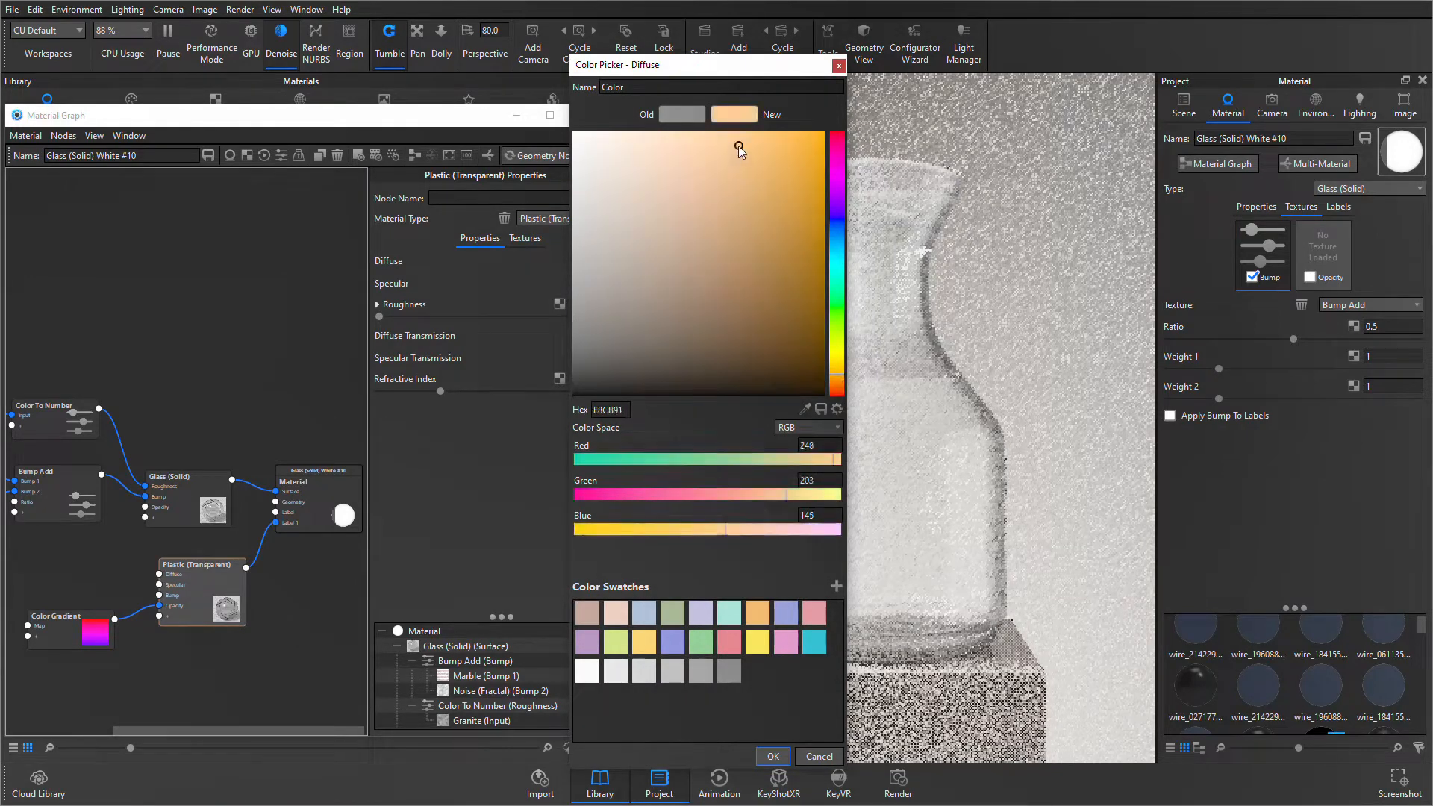
drag(738, 146, 781, 154)
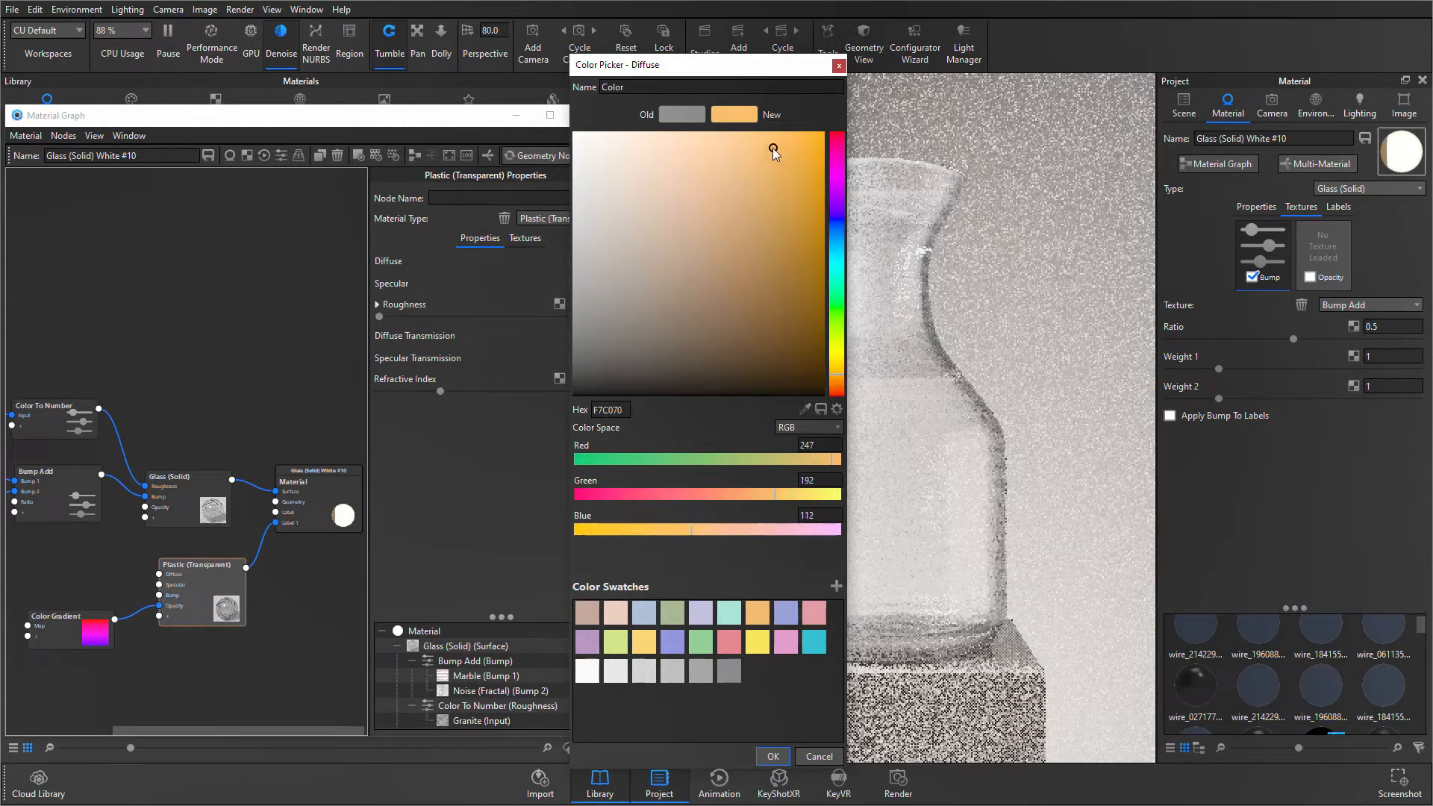
click(763, 757)
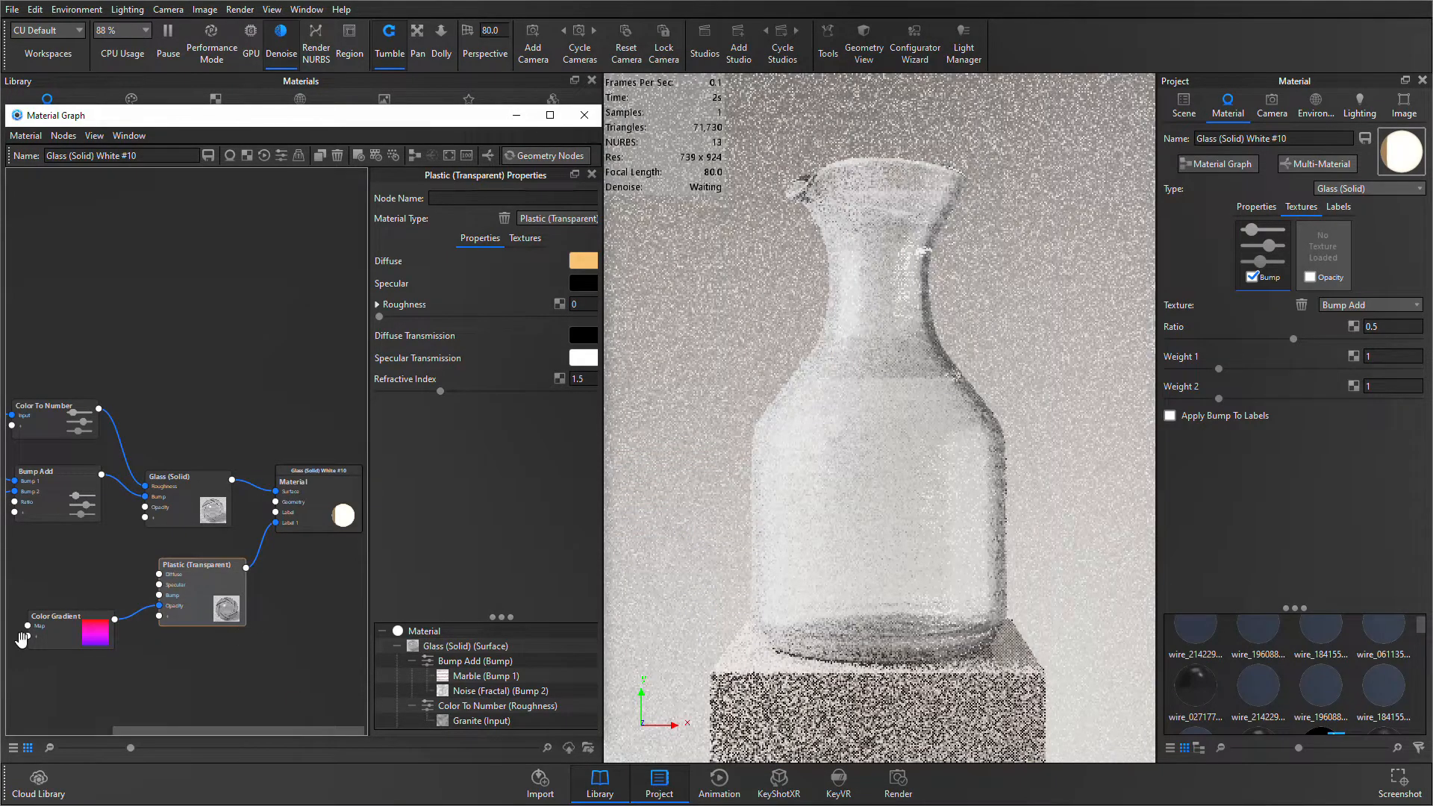
- Preview the Color Gradient on the vase, move its black stop to location 0.67, and stop the preview
click(80, 624)
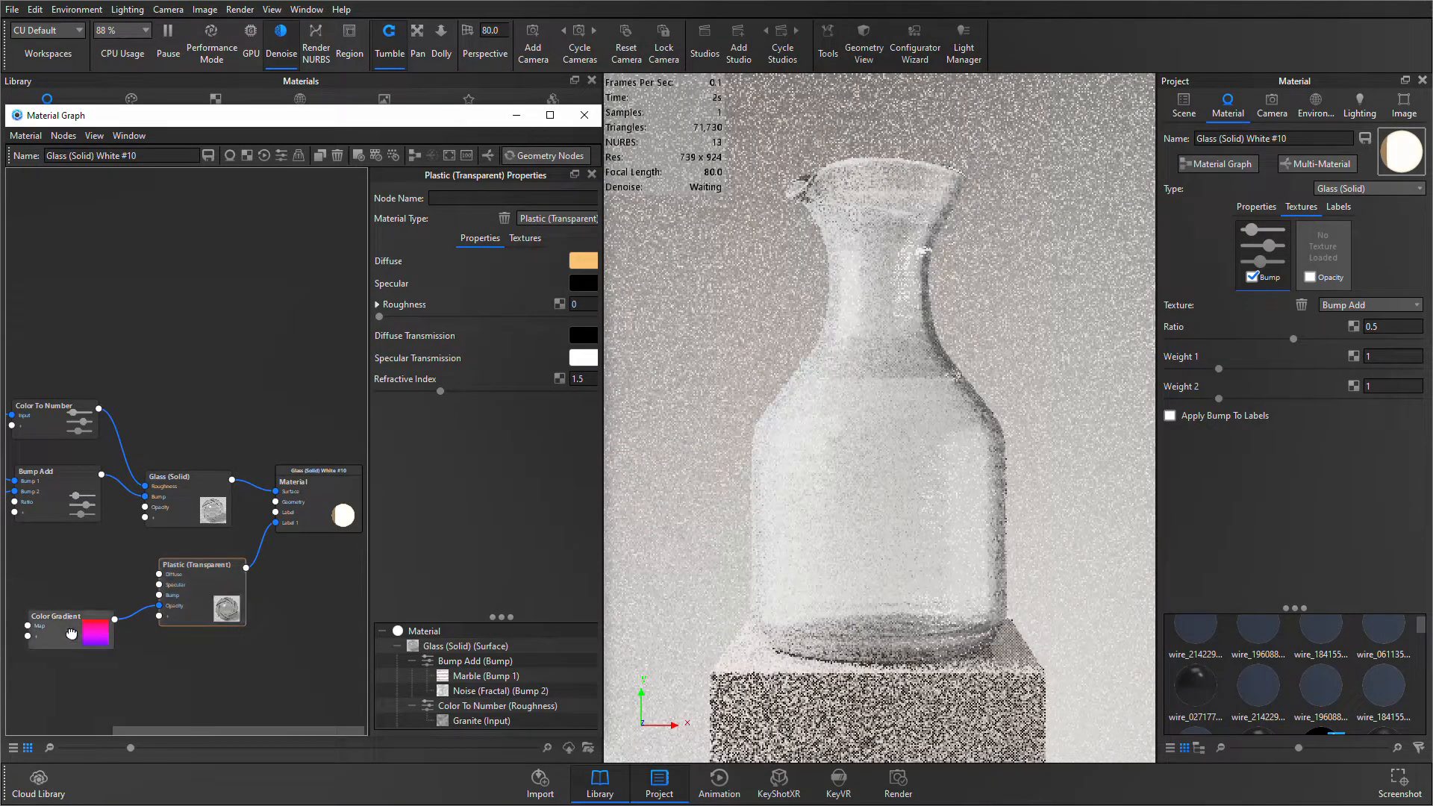
key(c)
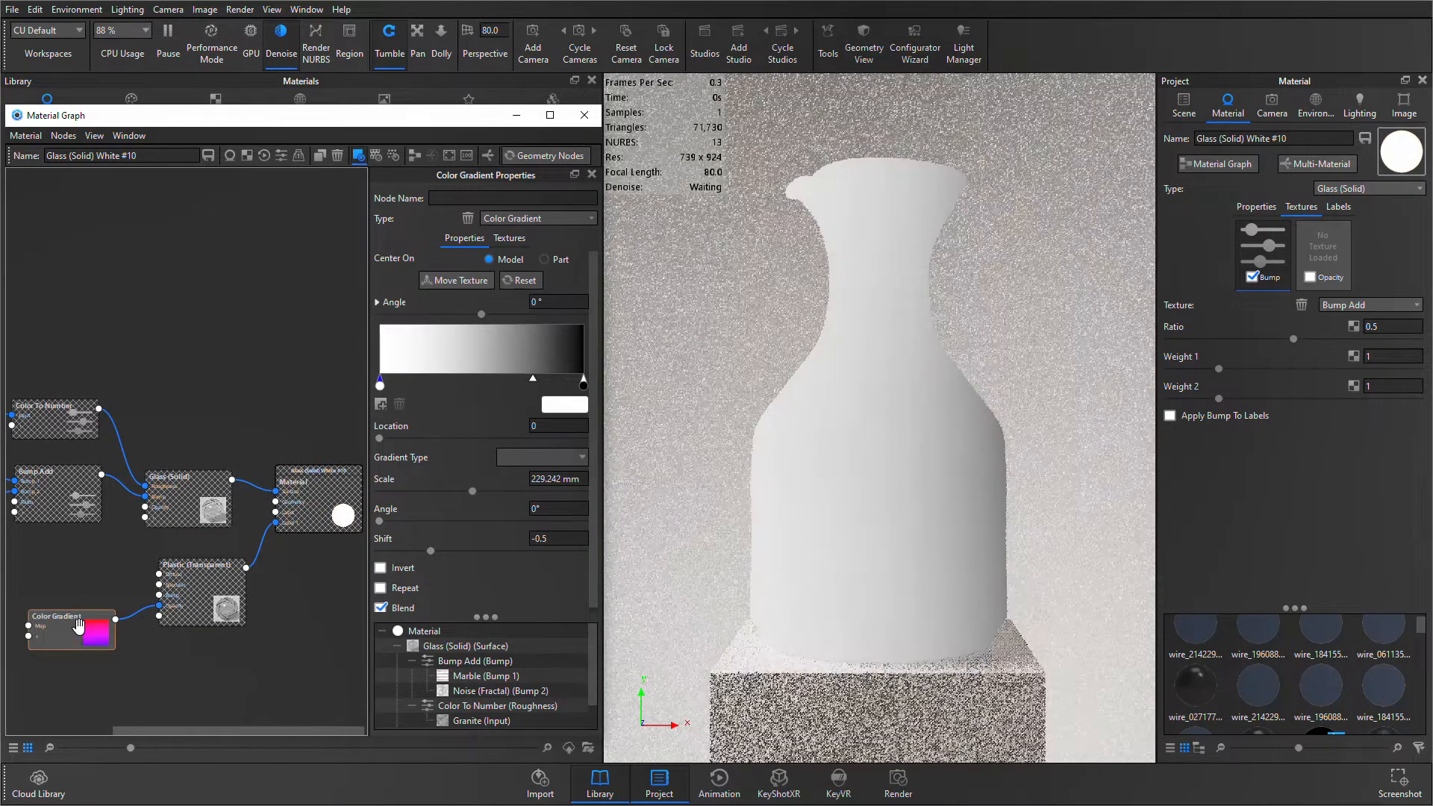
drag(583, 383, 519, 391)
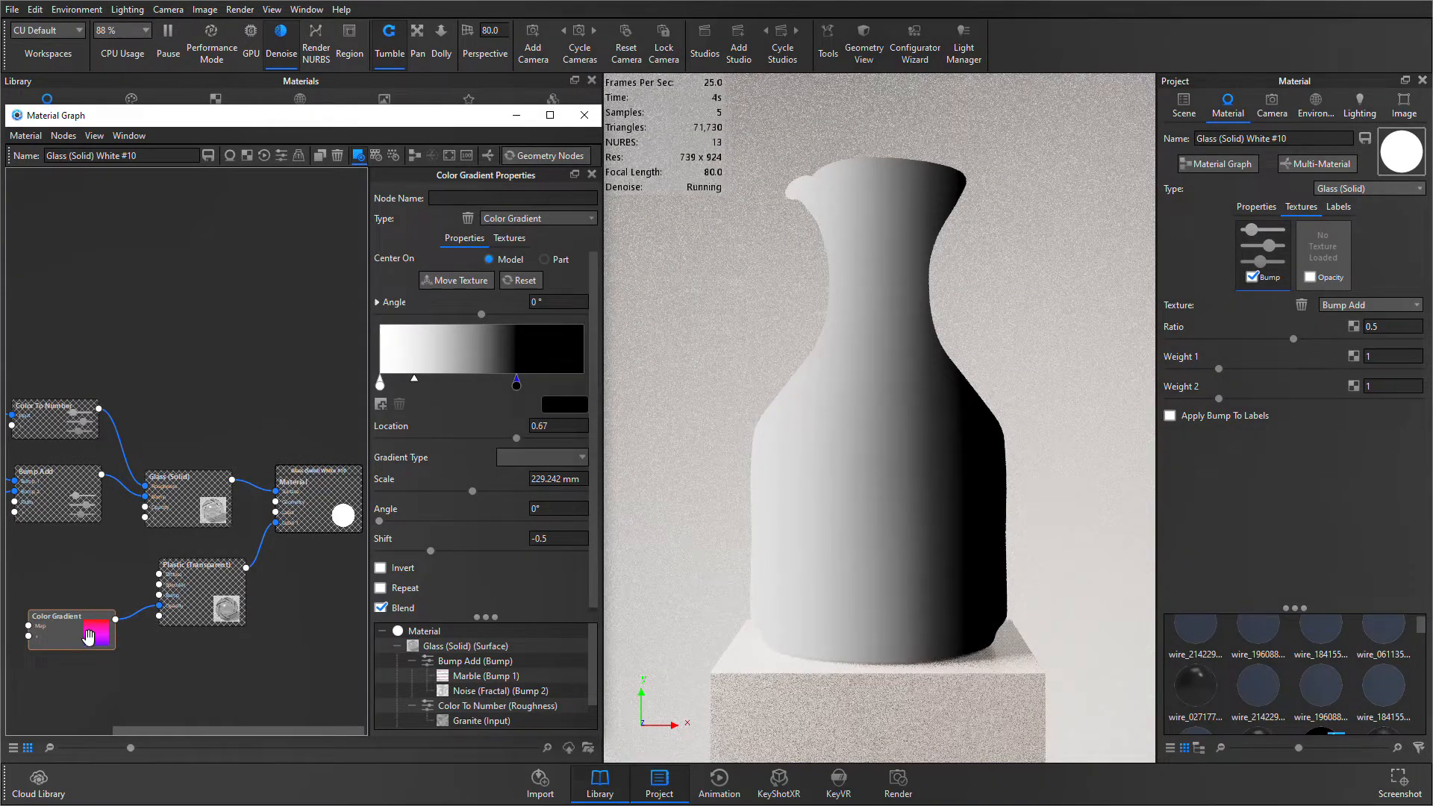
key(c)
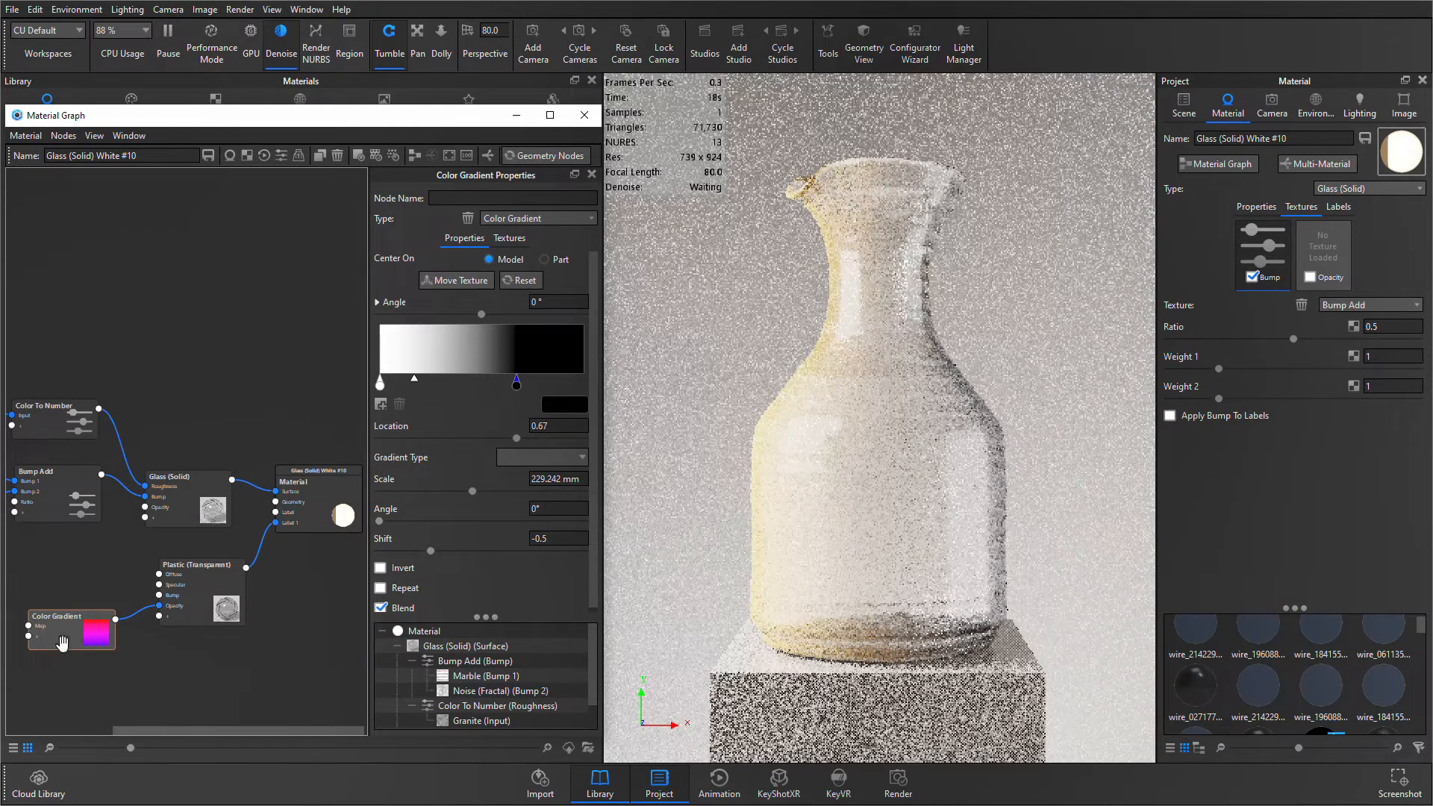
- Preview the Color Gradient on the vase, change its gradient type to Spherical, and move the black stop to location 0.558
key(c)
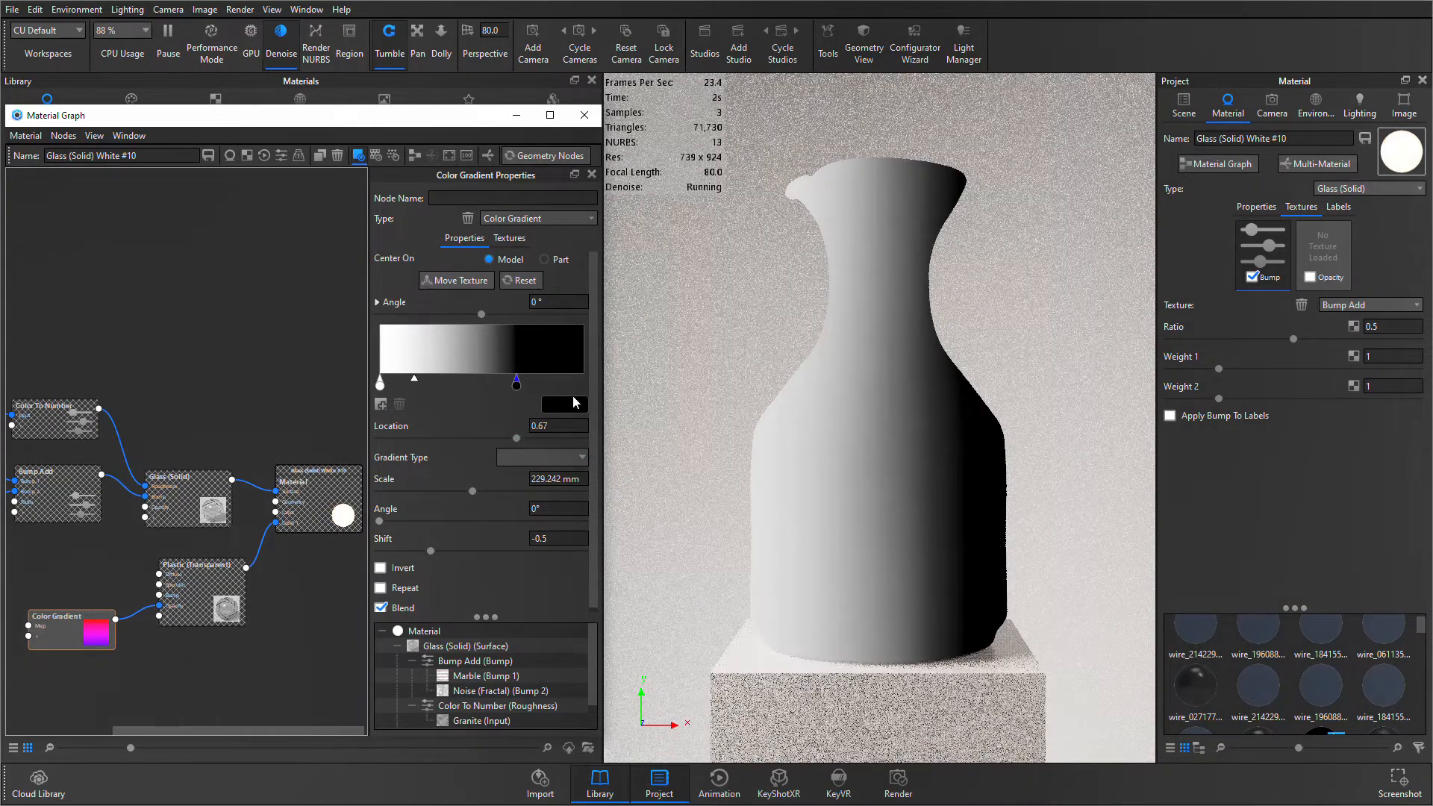
click(566, 458)
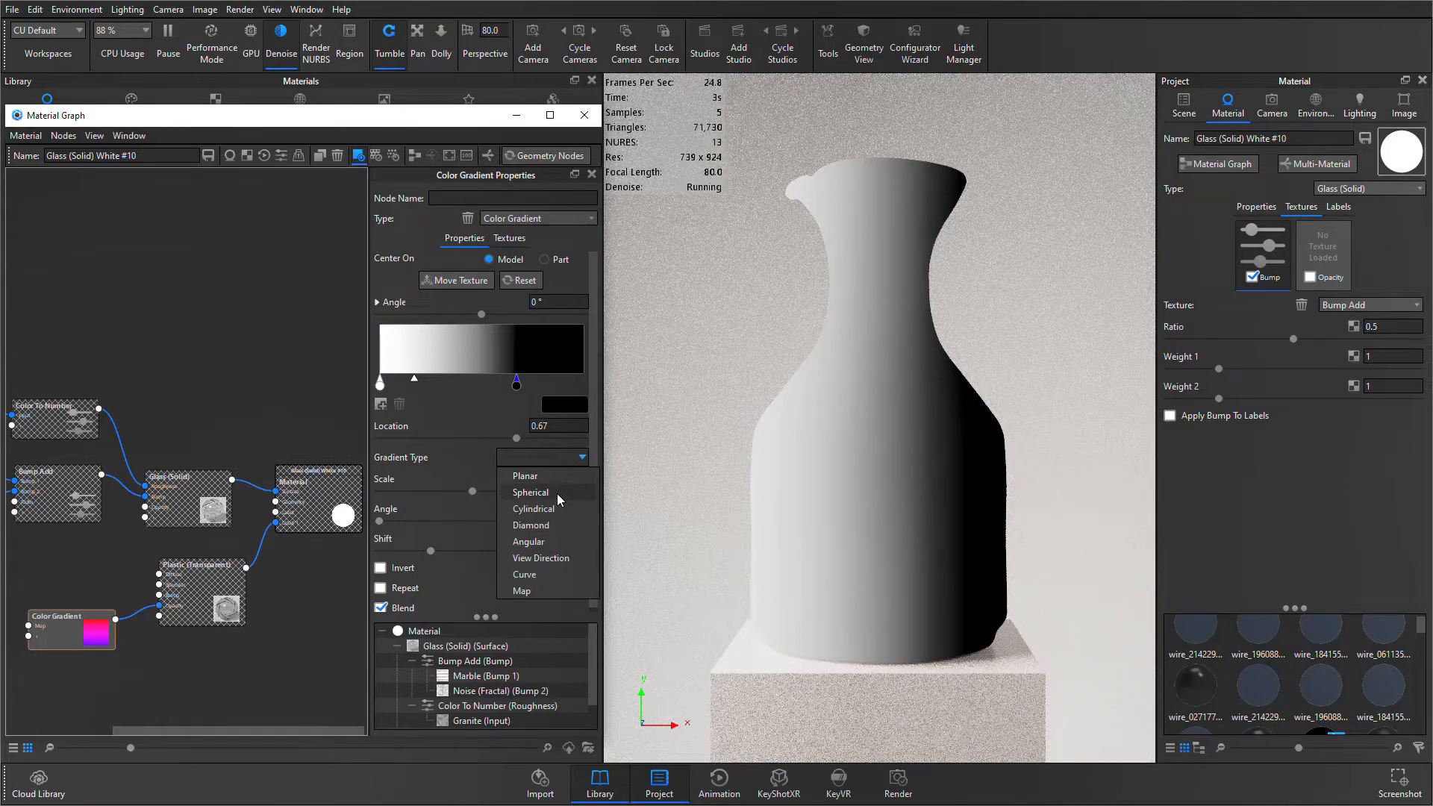
click(557, 493)
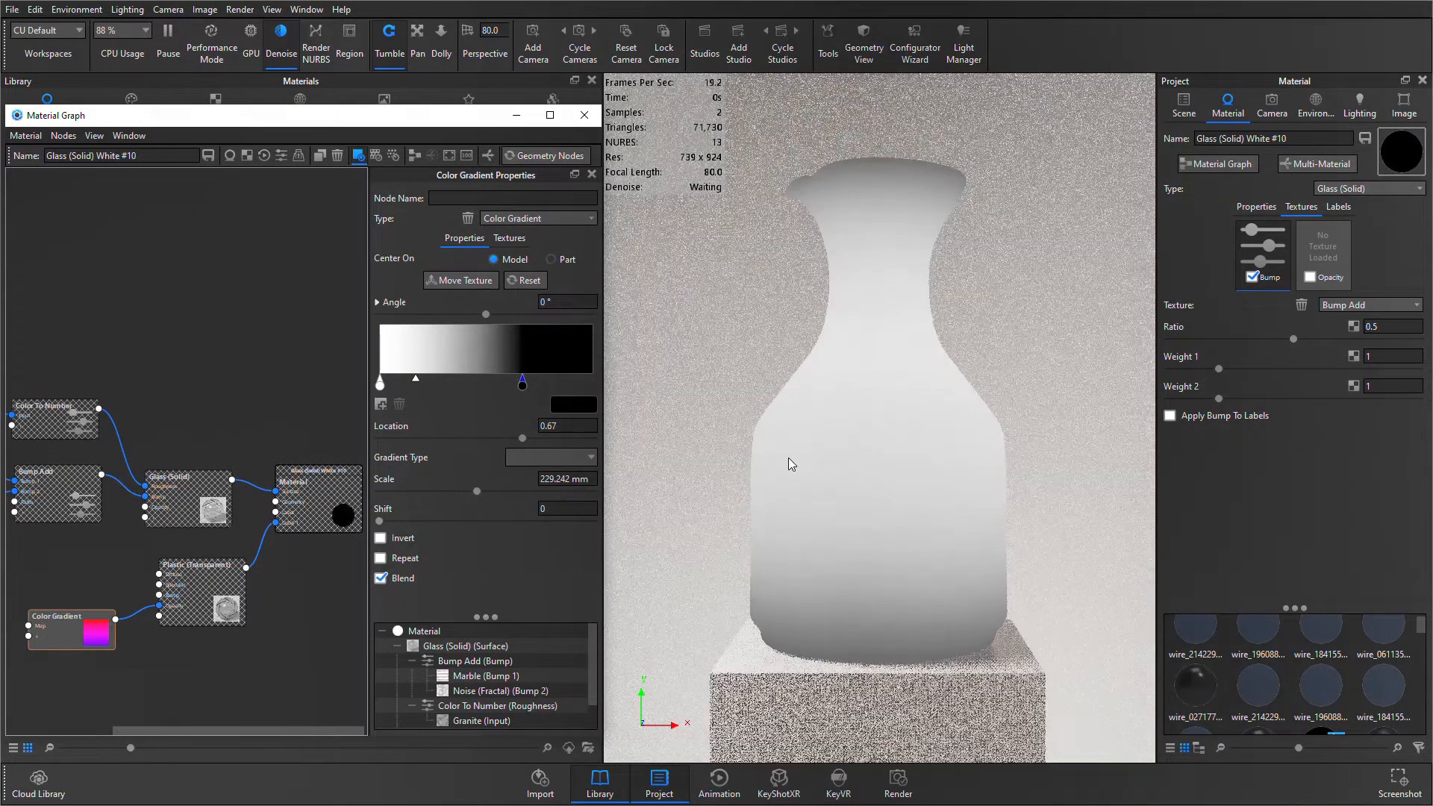
drag(516, 394, 459, 389)
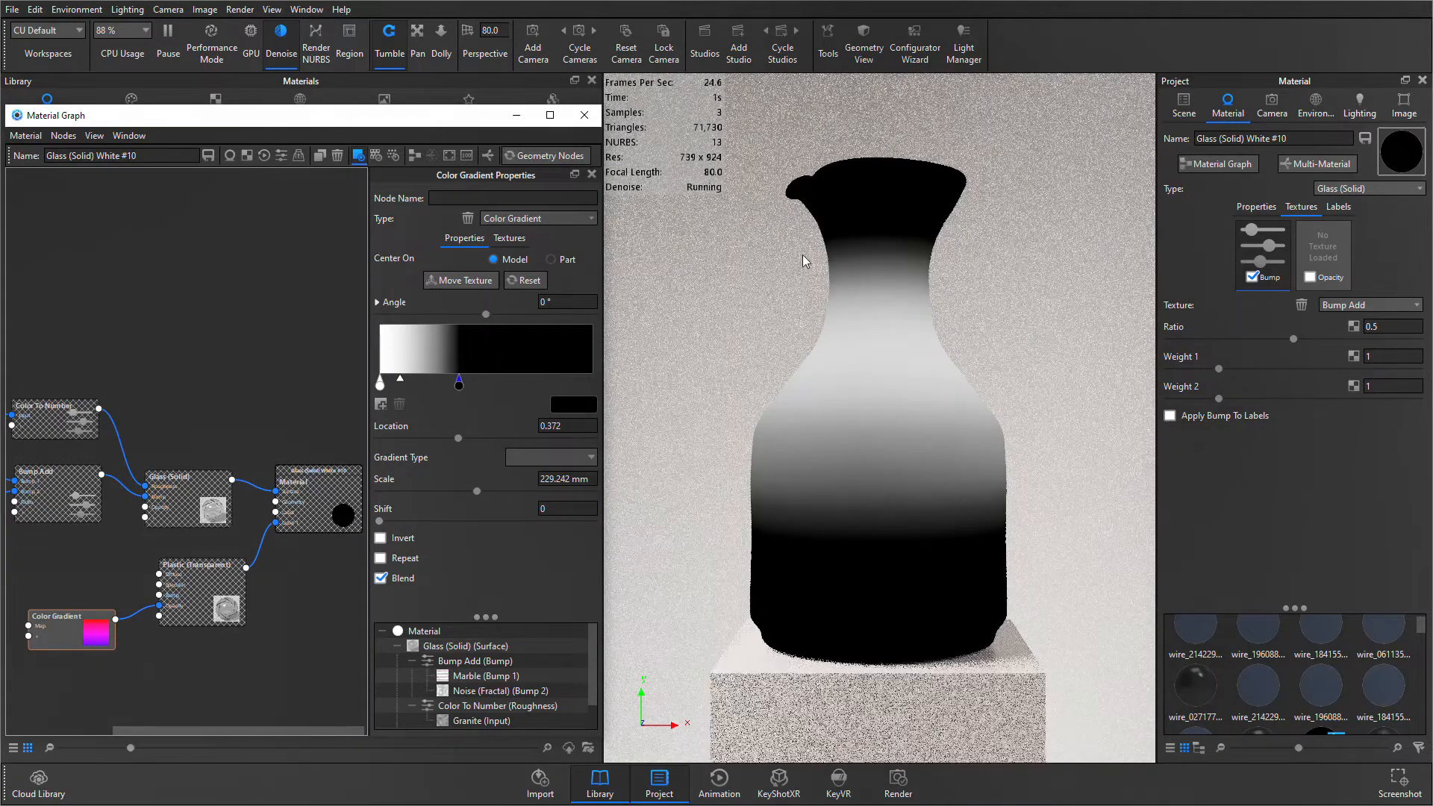
drag(459, 382, 478, 383)
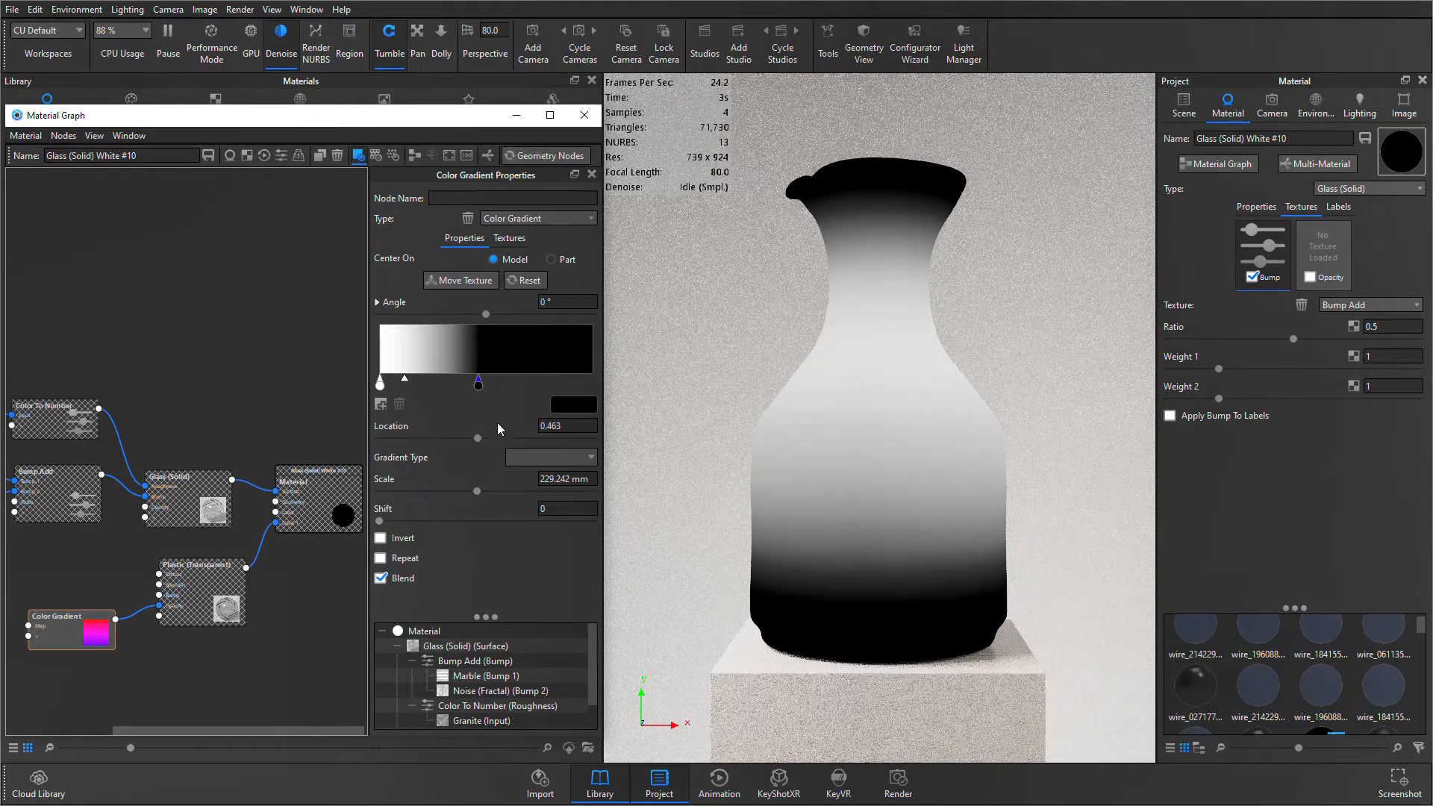
drag(478, 388, 499, 388)
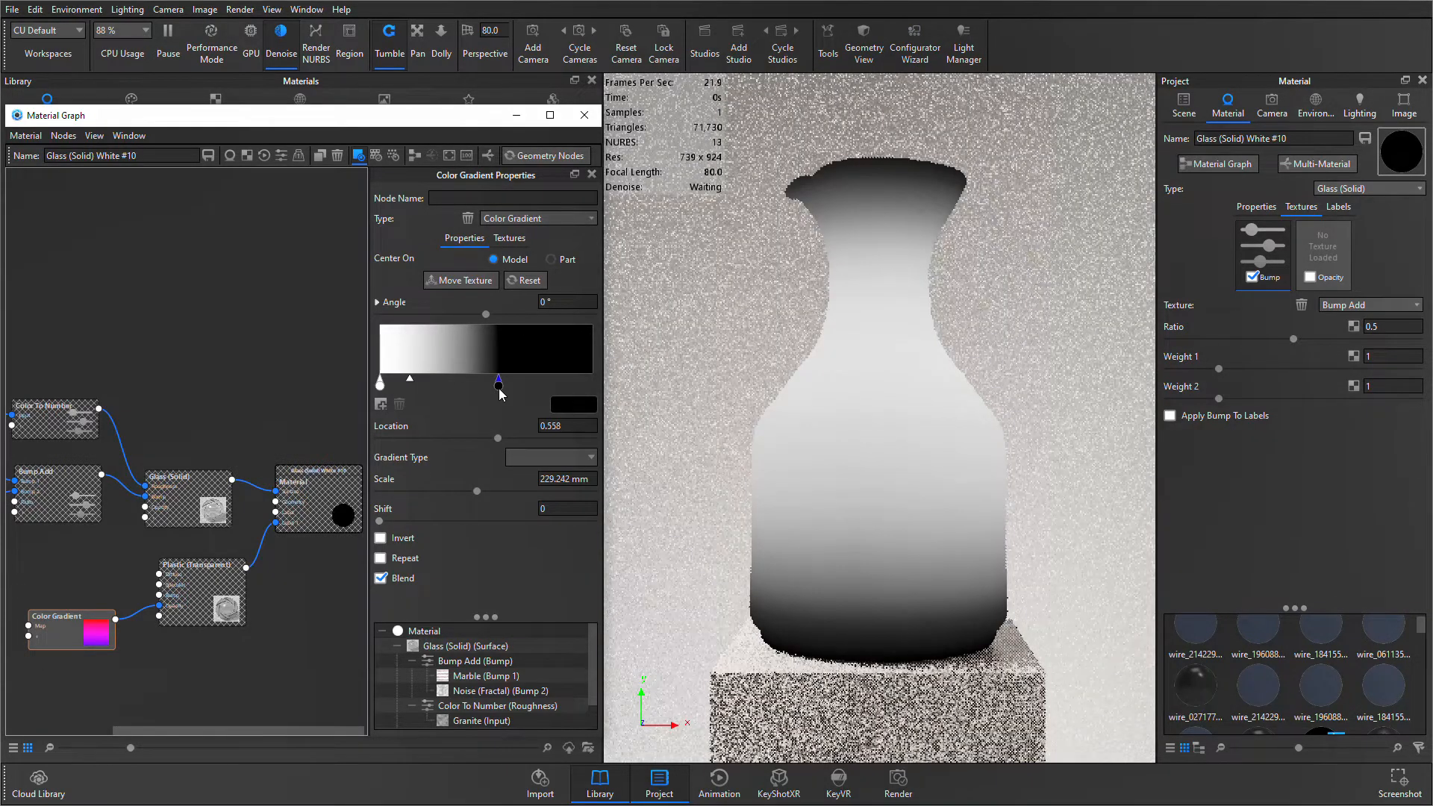
- Move the gradient texture down the vertical axis to the vase's base and stop previewing it
click(464, 280)
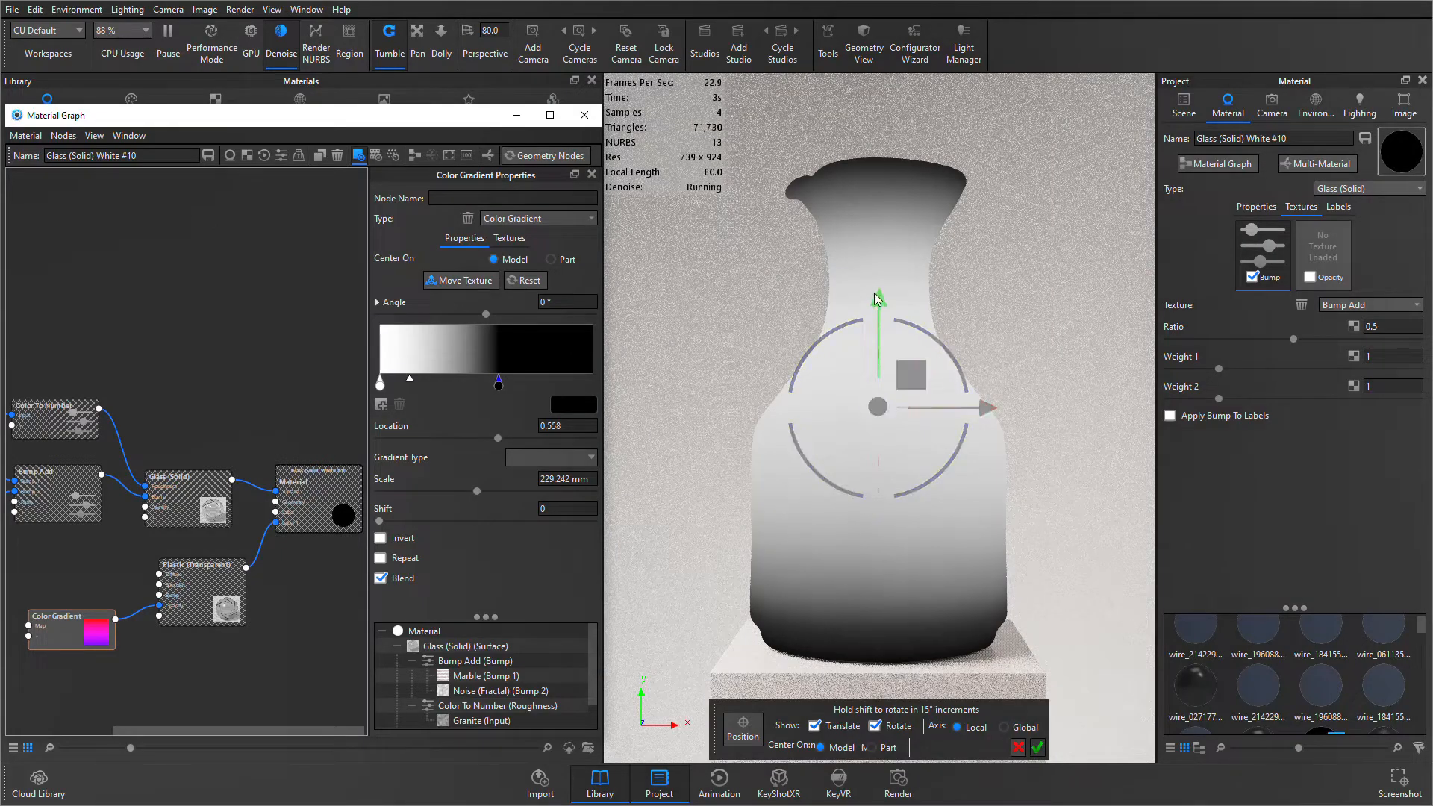
drag(879, 300, 877, 663)
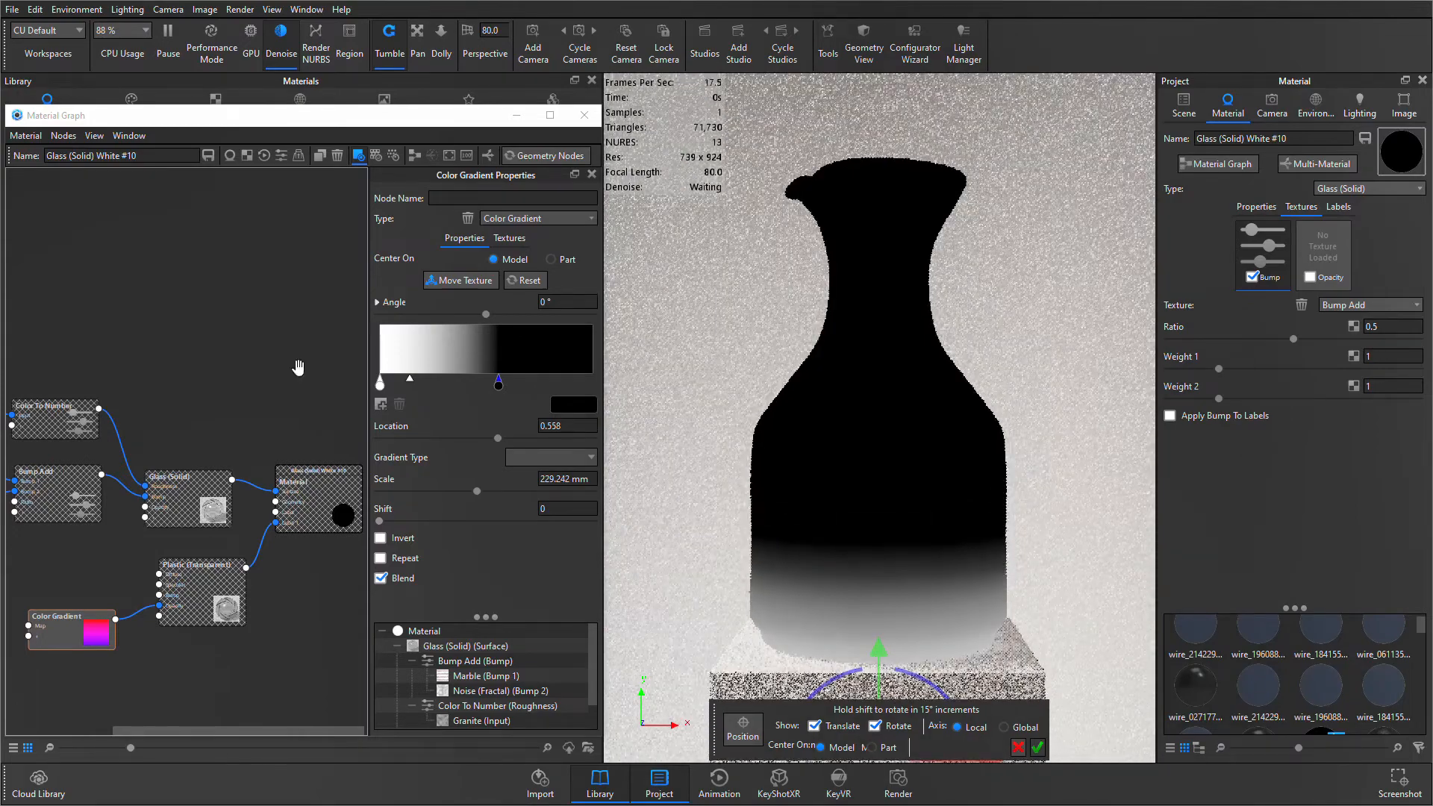
click(463, 280)
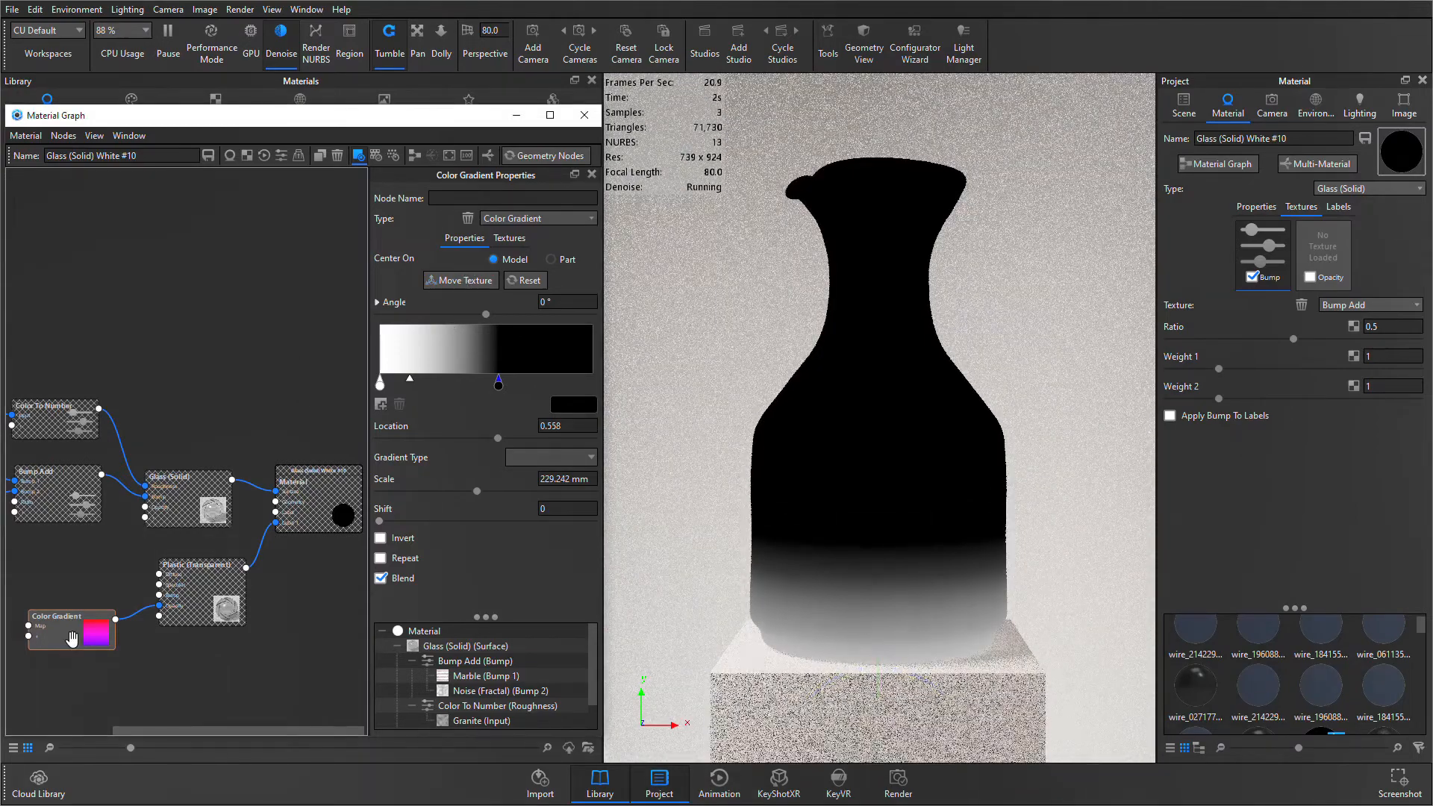
key(c)
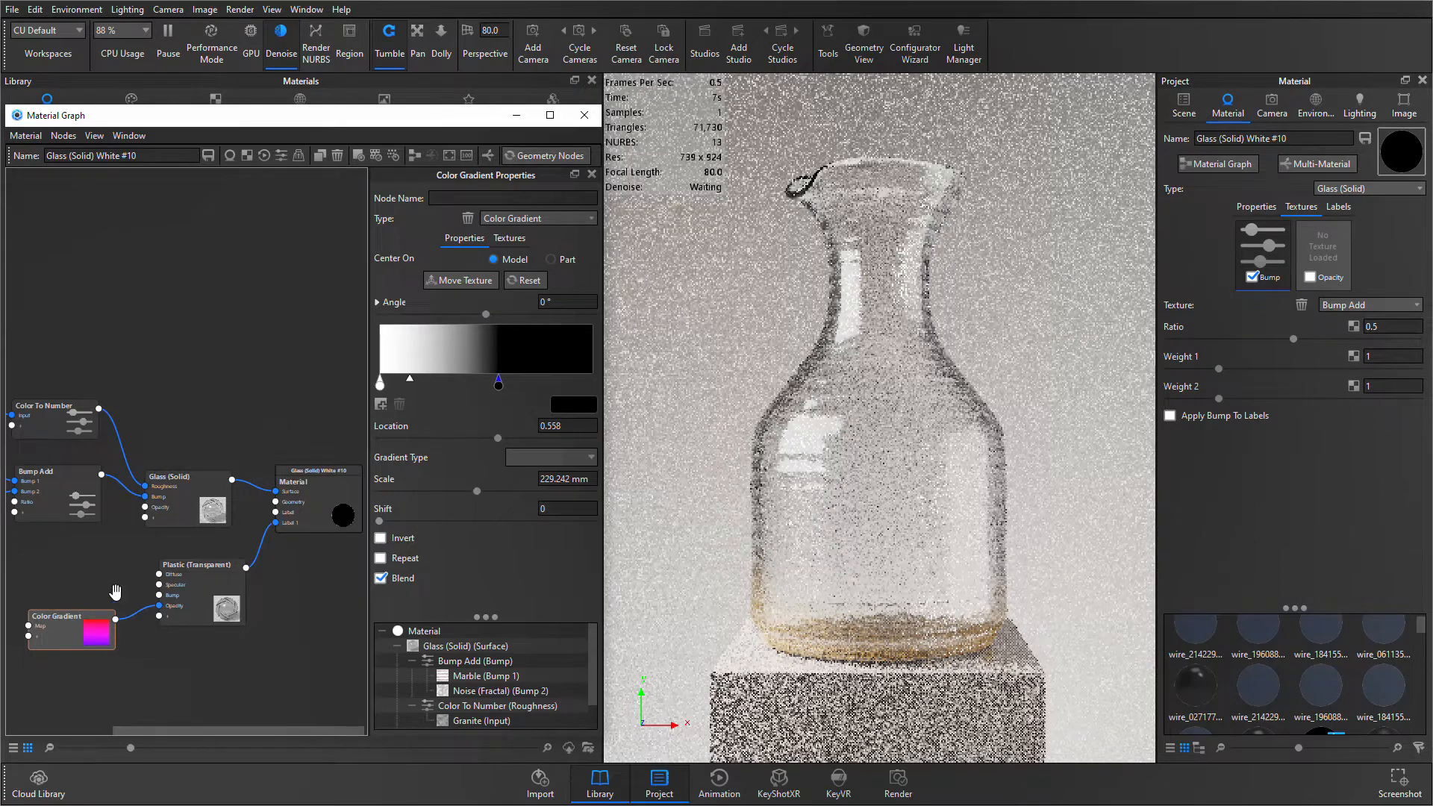
- Duplicate the Granite, Color To Number, Marble, Noise (Fractal) and Bump Add nodes and place the copies below Color Gradient
scroll(115, 592, down, 3)
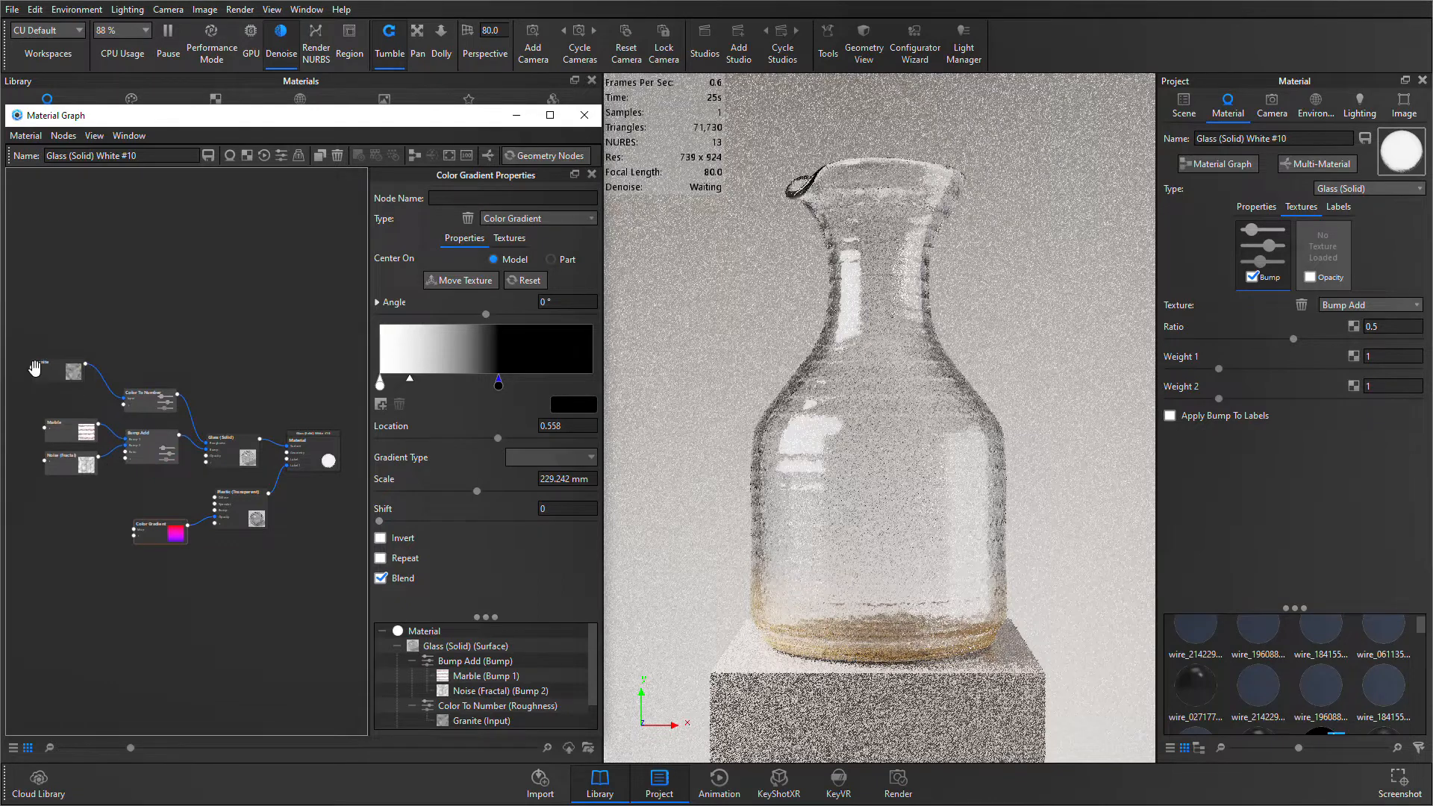
key(ctrl+v)
click(162, 452)
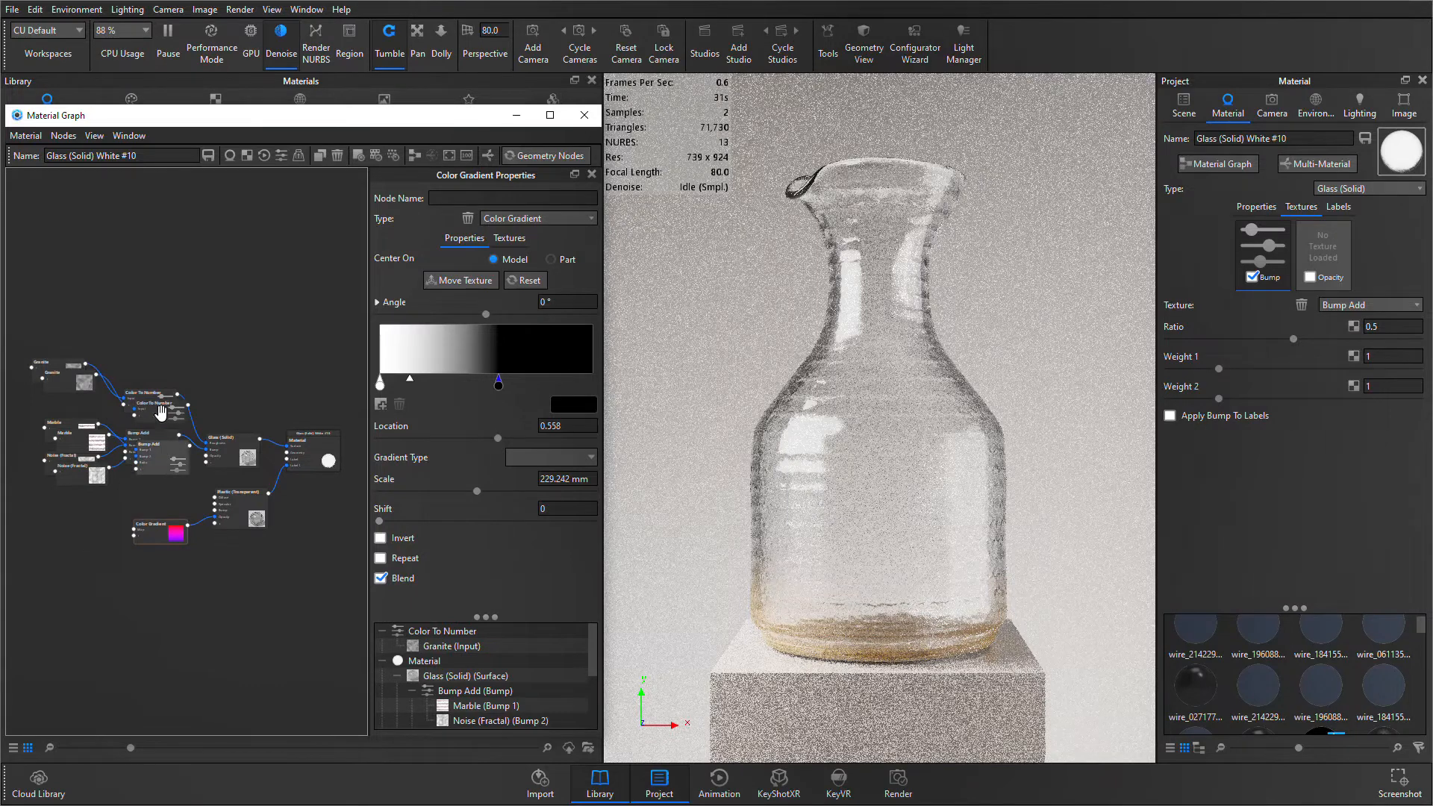
ctrl+click(161, 412)
ctrl+click(73, 388)
ctrl+click(79, 439)
ctrl+click(82, 478)
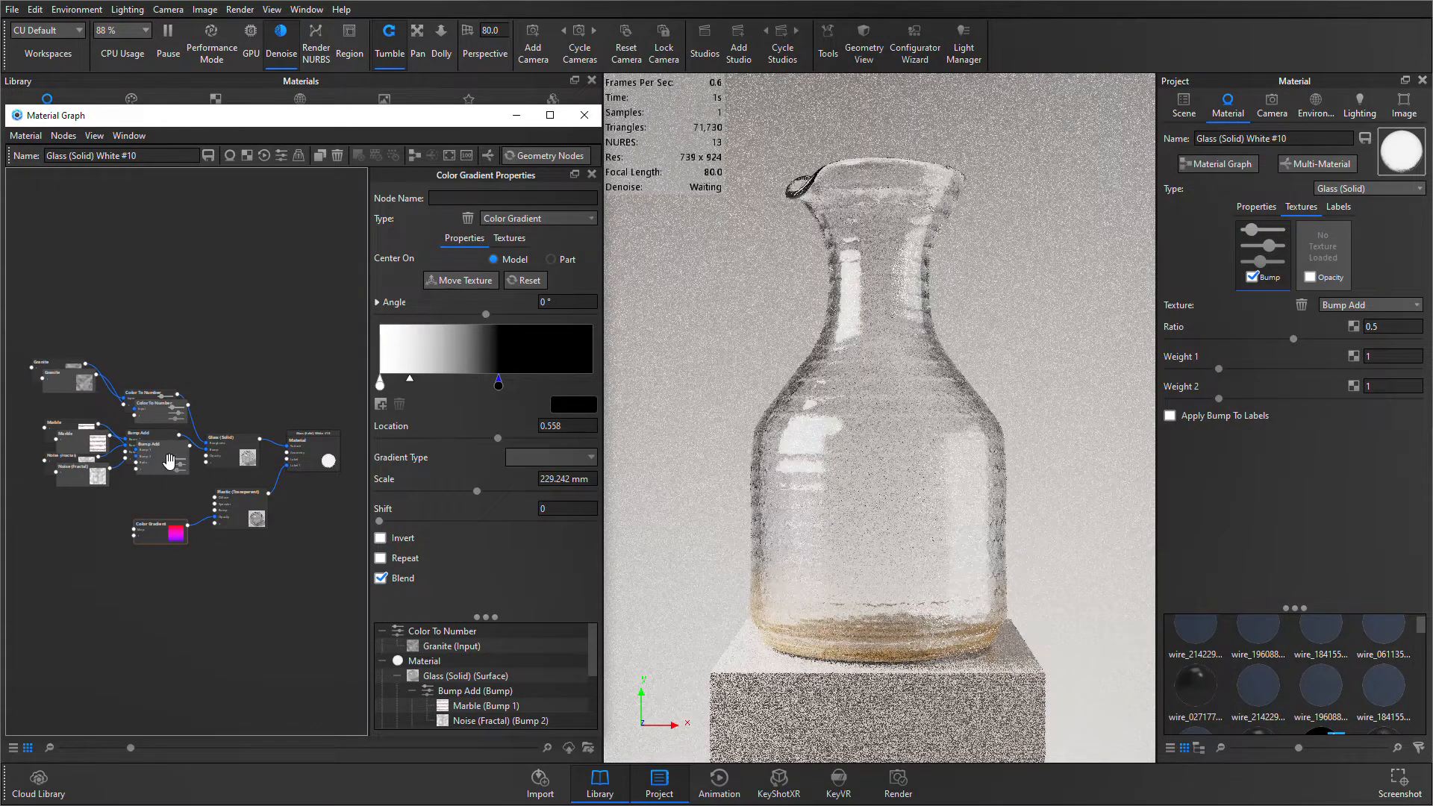
drag(171, 462, 178, 638)
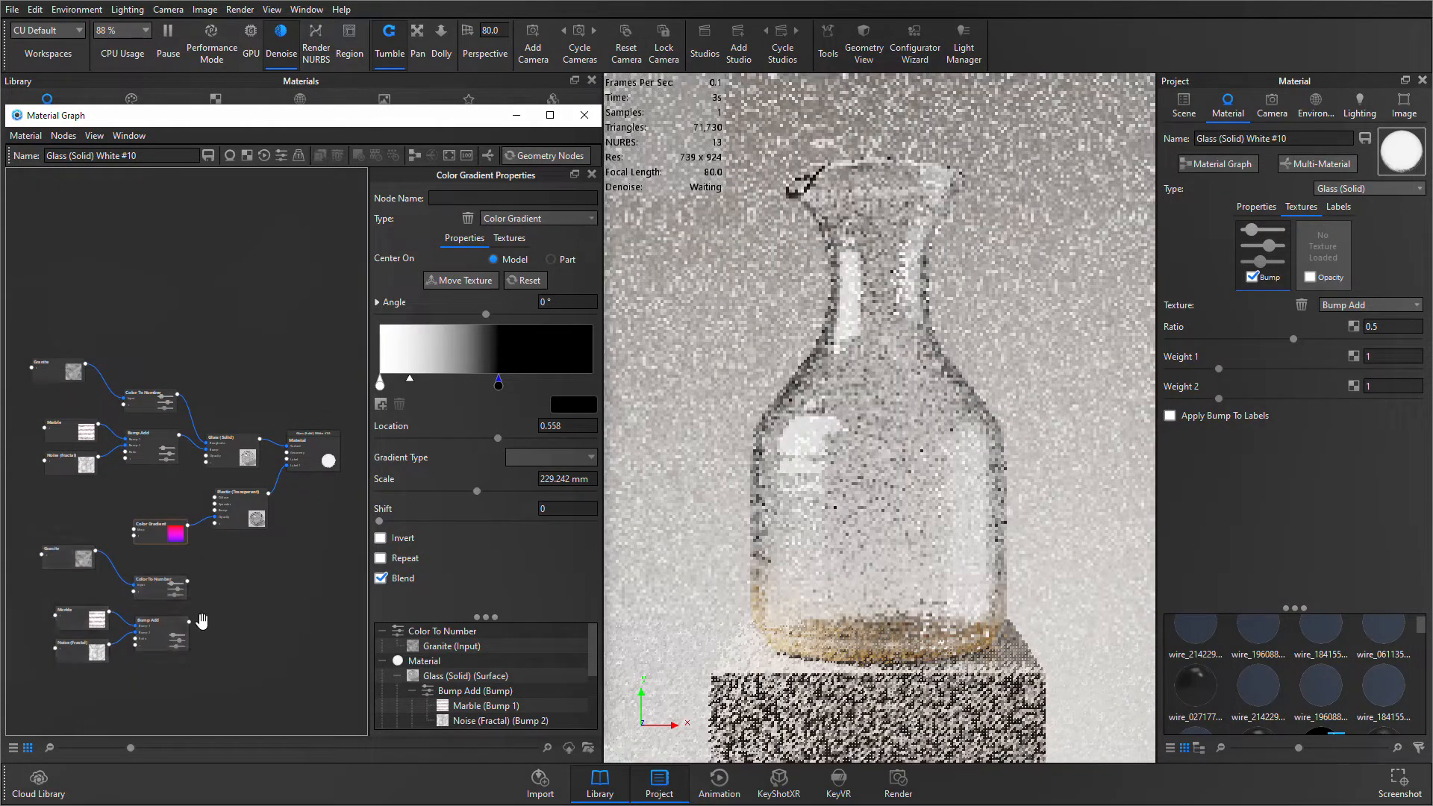
- Connect the duplicated Color To Number to the Roughness input of Plastic (Transparent), and the duplicated Bump Add to its Bump input
scroll(201, 621, up, 3)
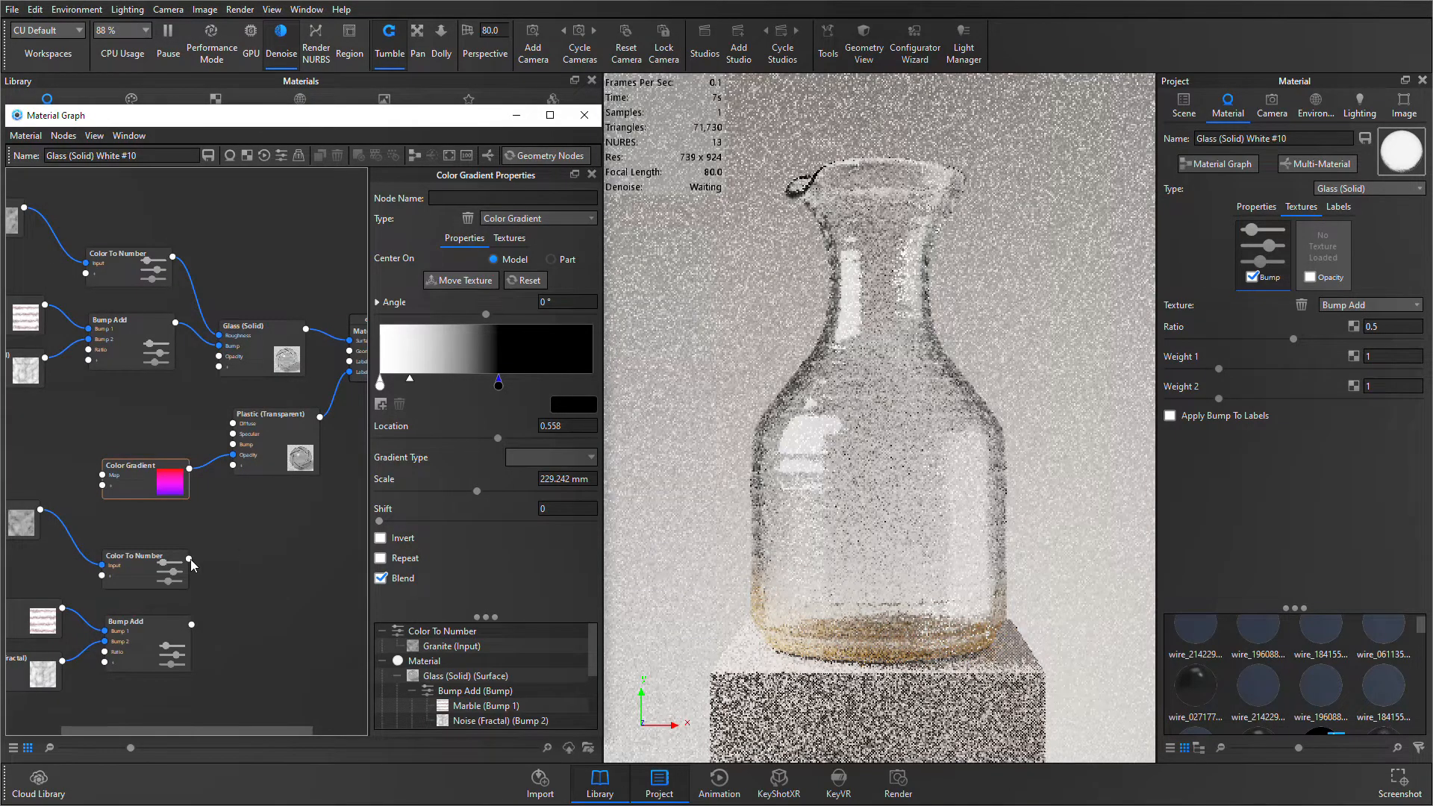
drag(189, 558, 235, 469)
click(270, 504)
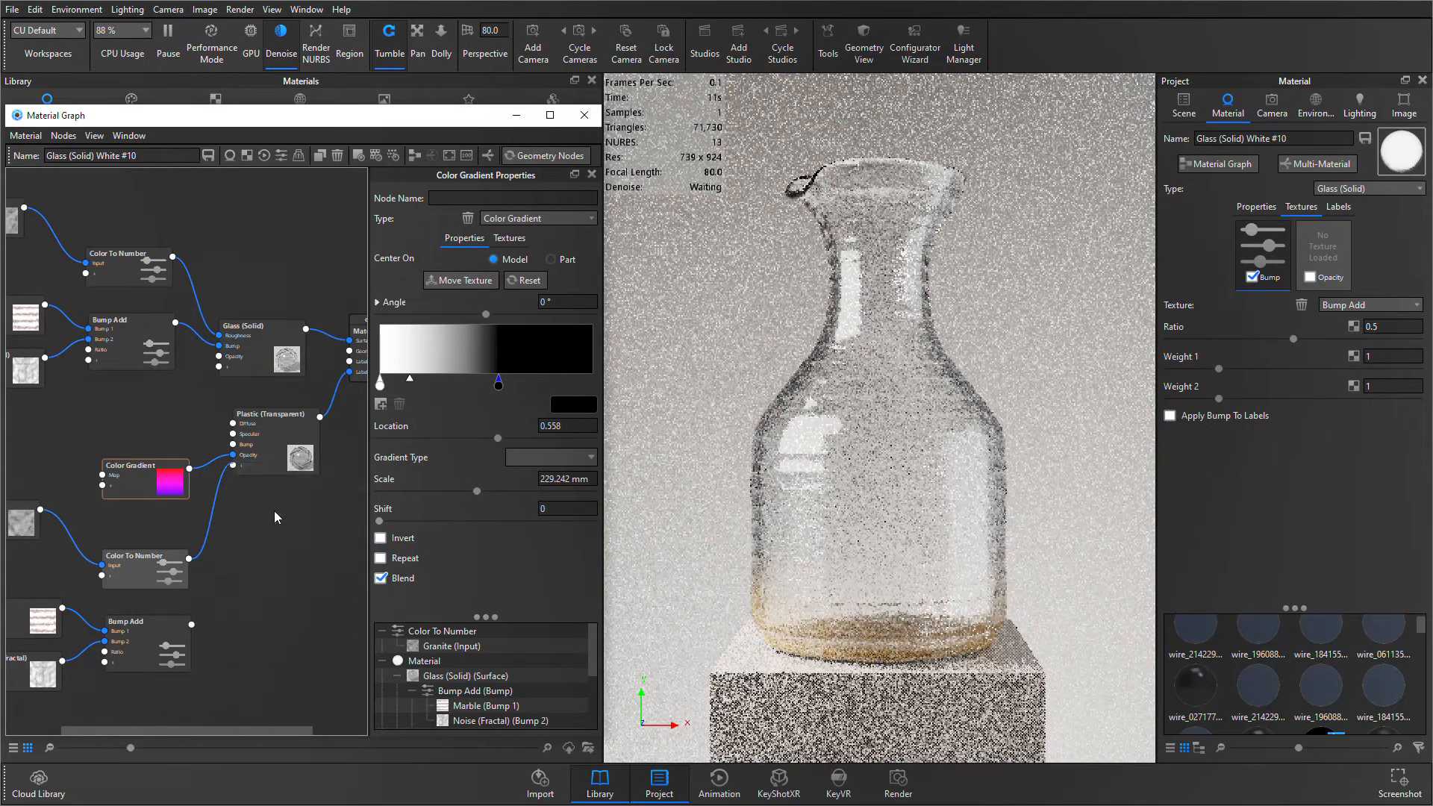
drag(193, 625, 230, 456)
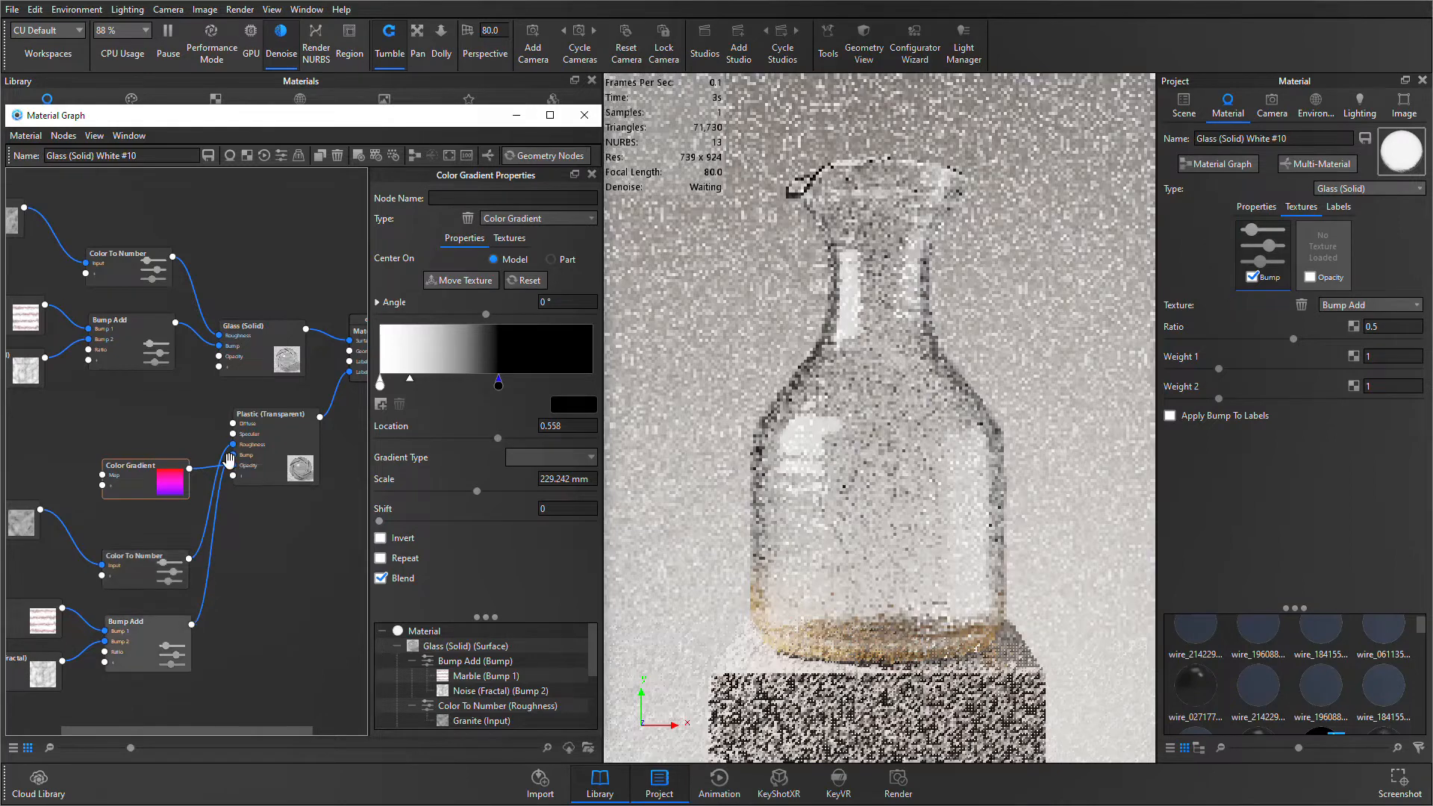
- Restrict the live render to a 258 × 158 px region and place it over the vase's base
key(shift+r)
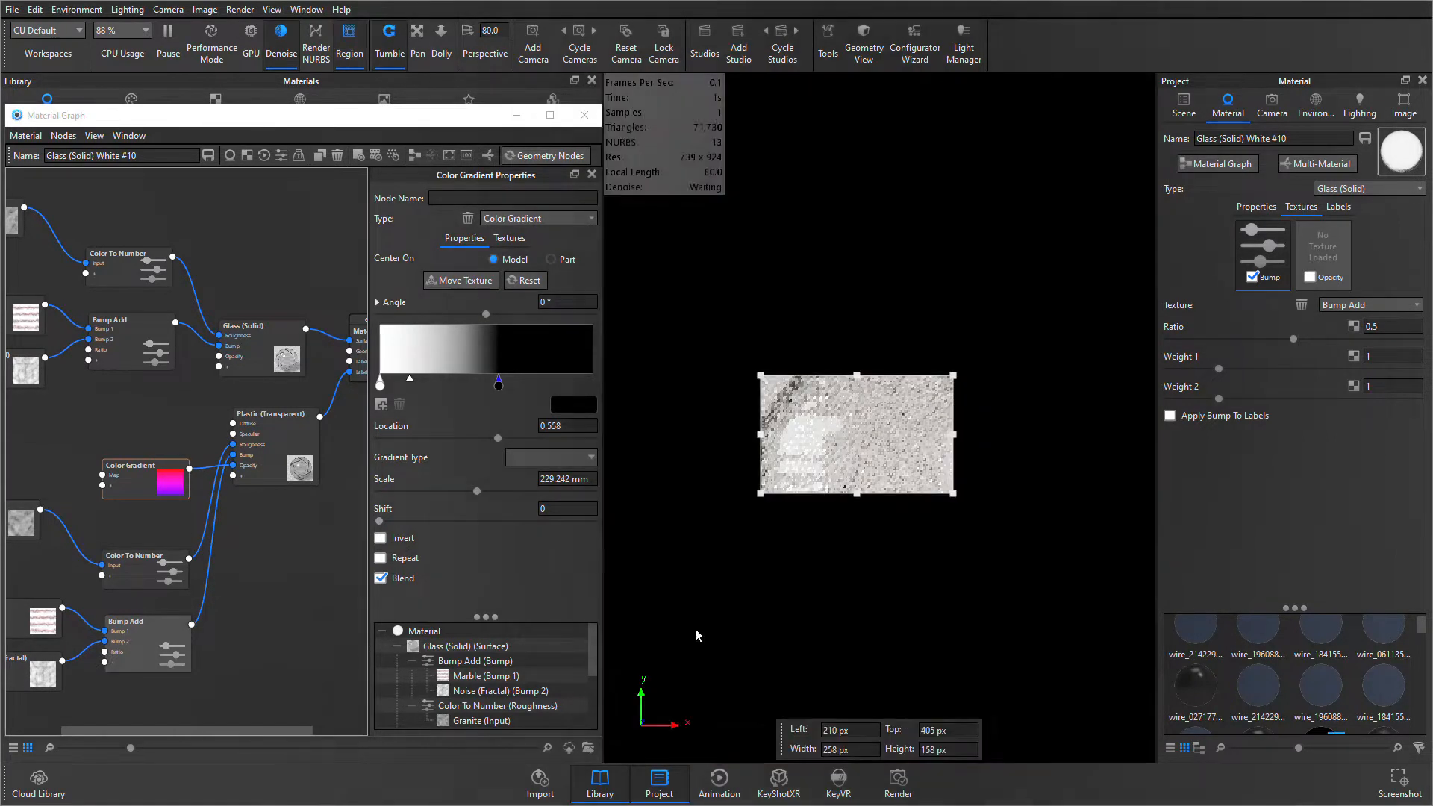
drag(845, 457, 808, 647)
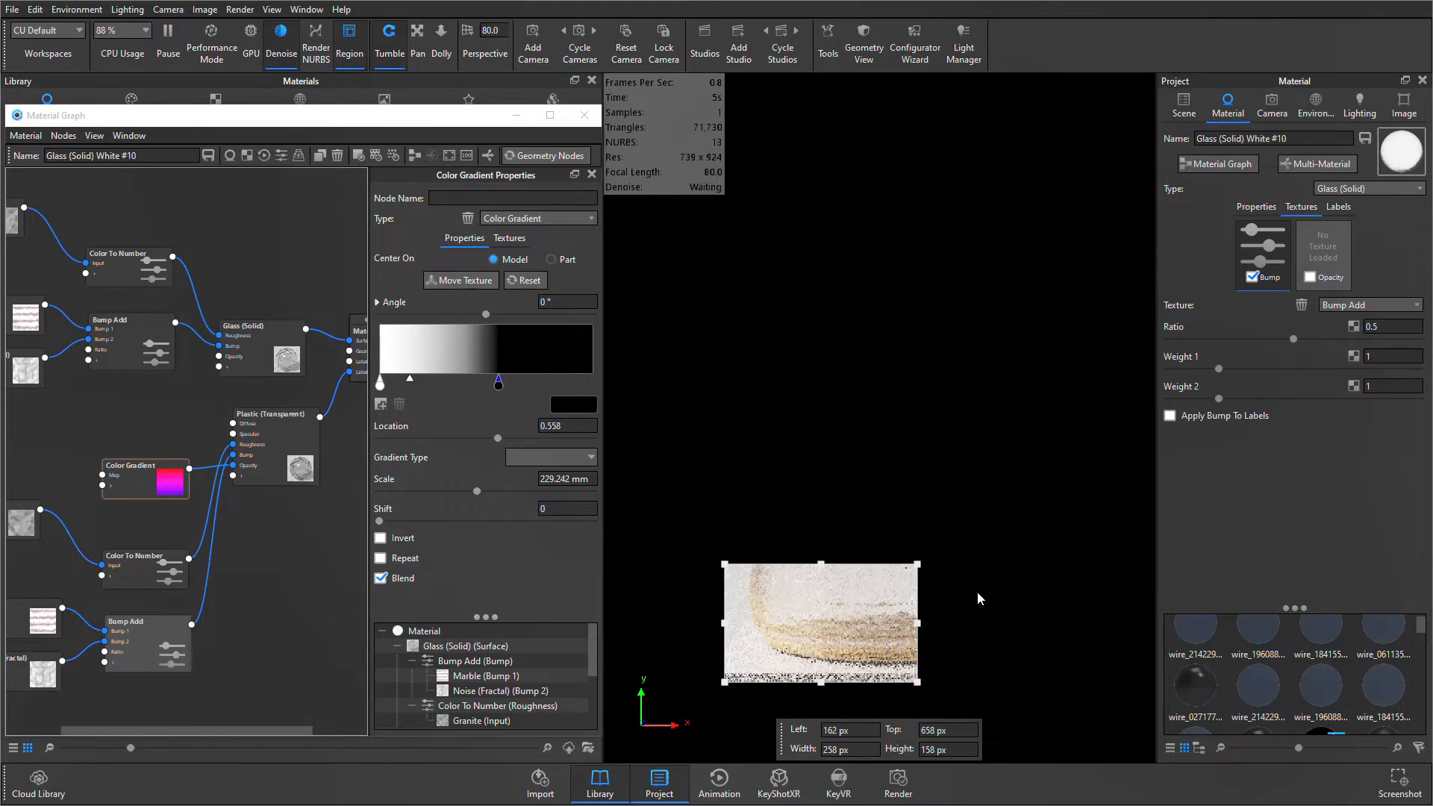
- Spread the graph out by moving Plastic (Transparent) lower and Glass (Solid) higher
drag(281, 484, 303, 539)
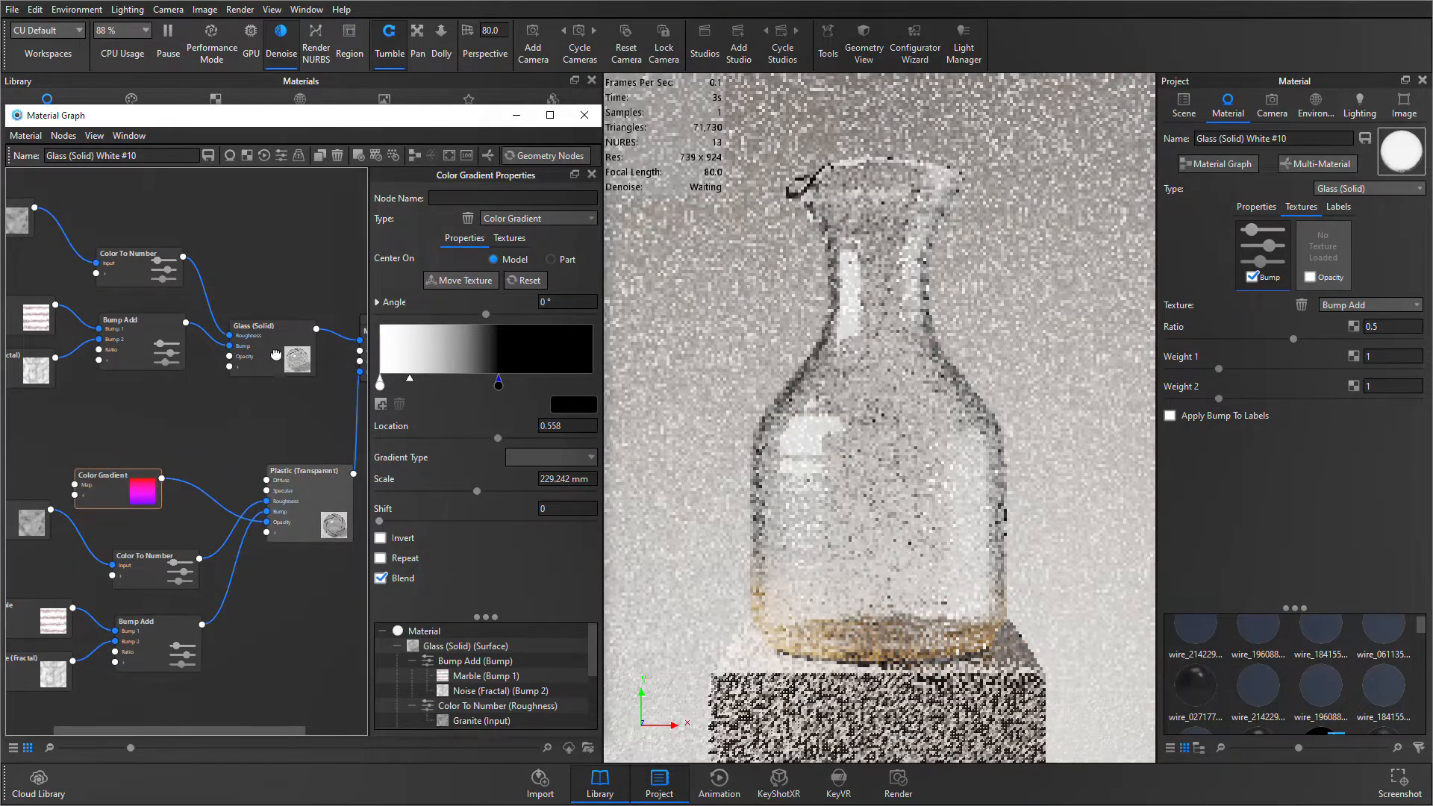
drag(275, 355, 274, 268)
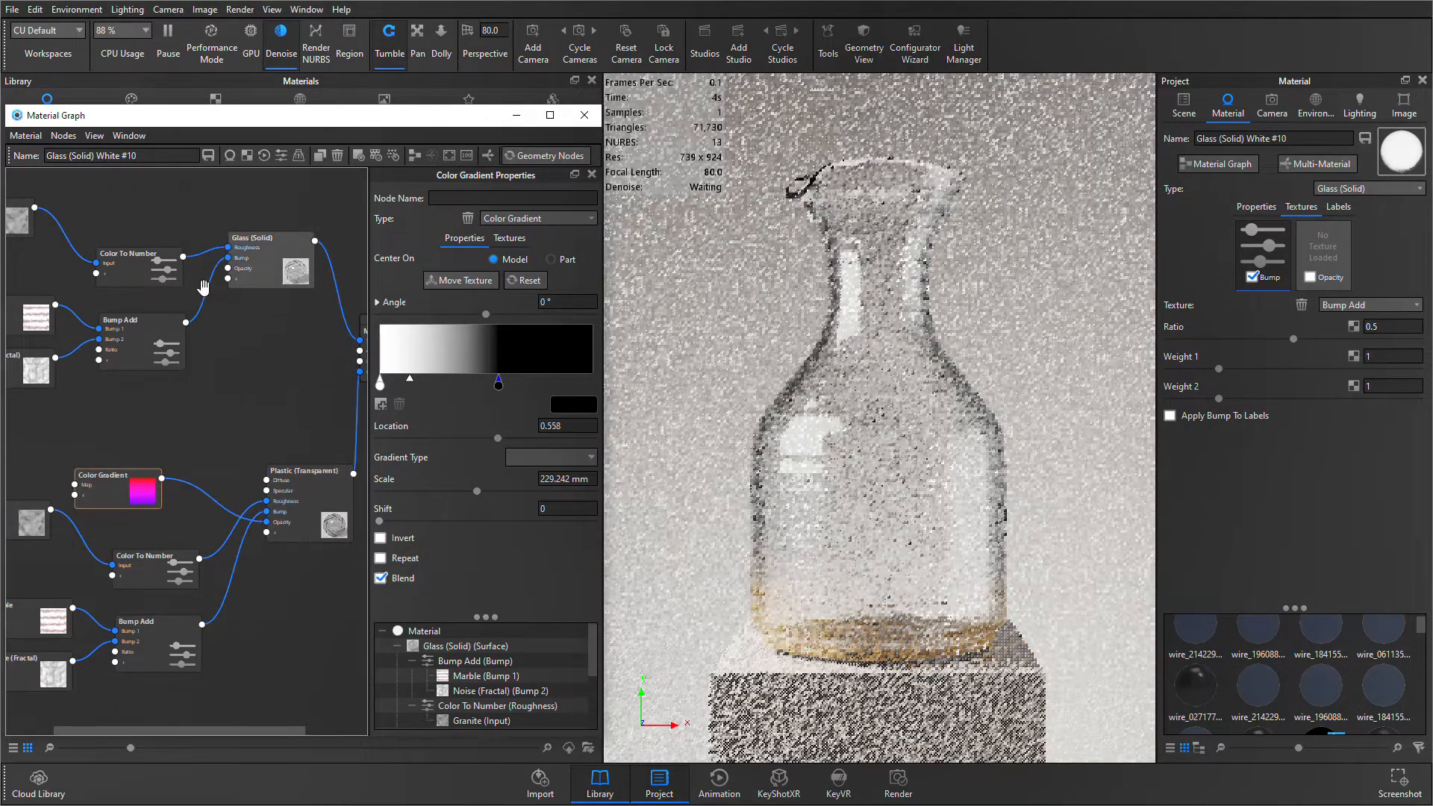
- Move the Color To Number, Bump Add, Marble and Noise (Fractal) nodes feeding Glass (Solid) higher, and nudge Plastic (Transparent) away from Material
drag(127, 254, 125, 208)
drag(123, 320, 125, 266)
drag(36, 317, 38, 261)
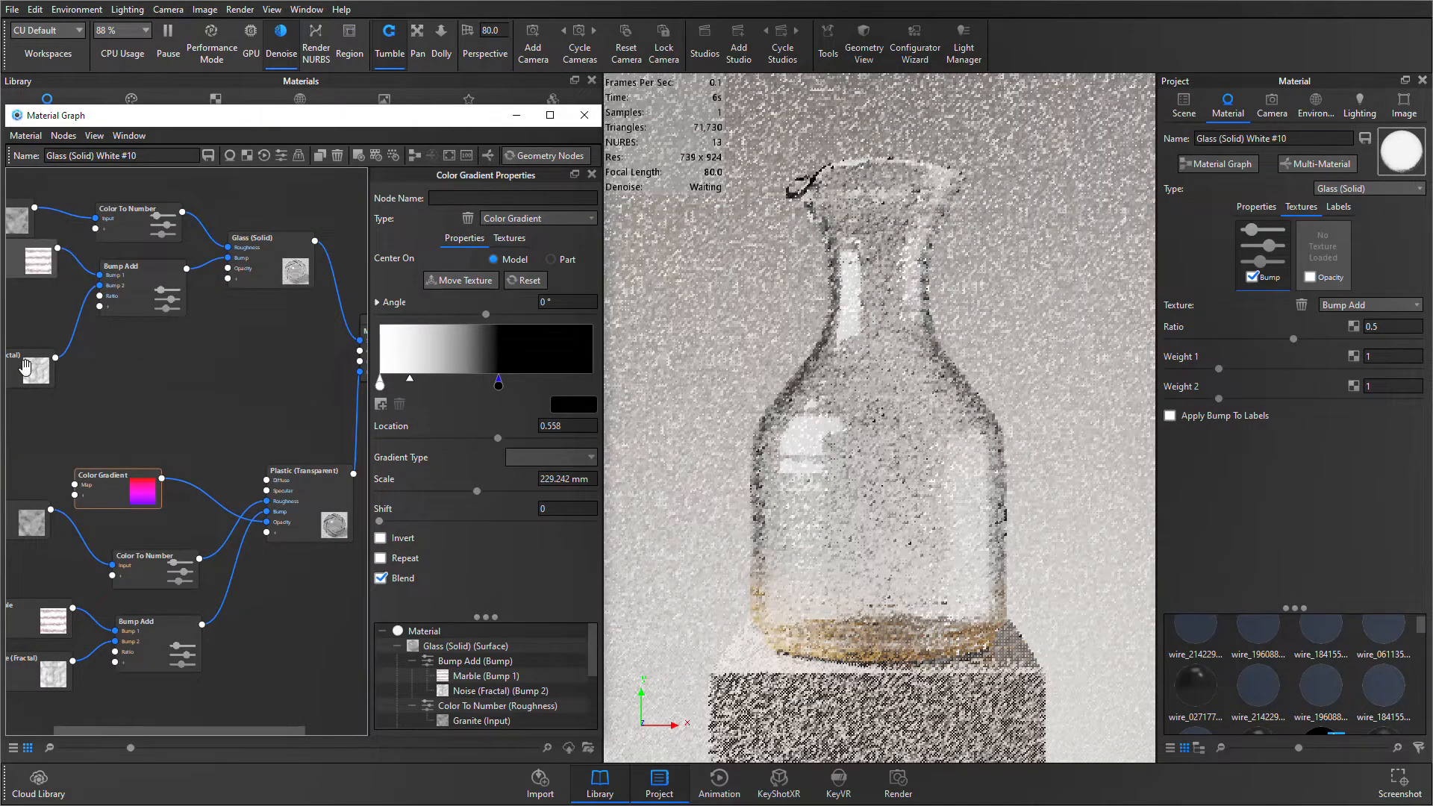
drag(25, 366, 35, 321)
drag(267, 409, 139, 403)
drag(253, 519, 229, 515)
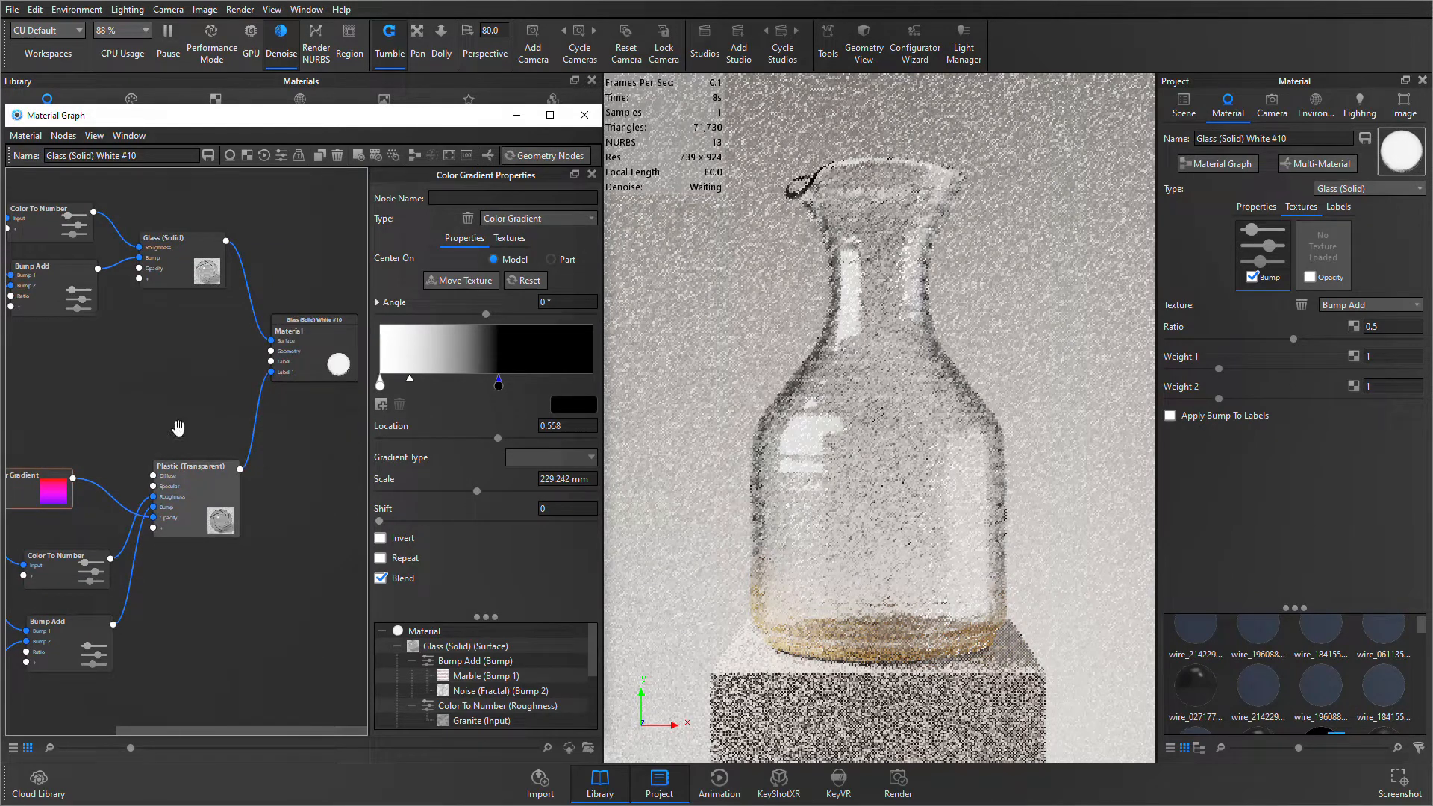
- Add a Bubbles geometry node and connect it to the Geometry input of the Material node
right_click(120, 371)
mouse_move(187, 509)
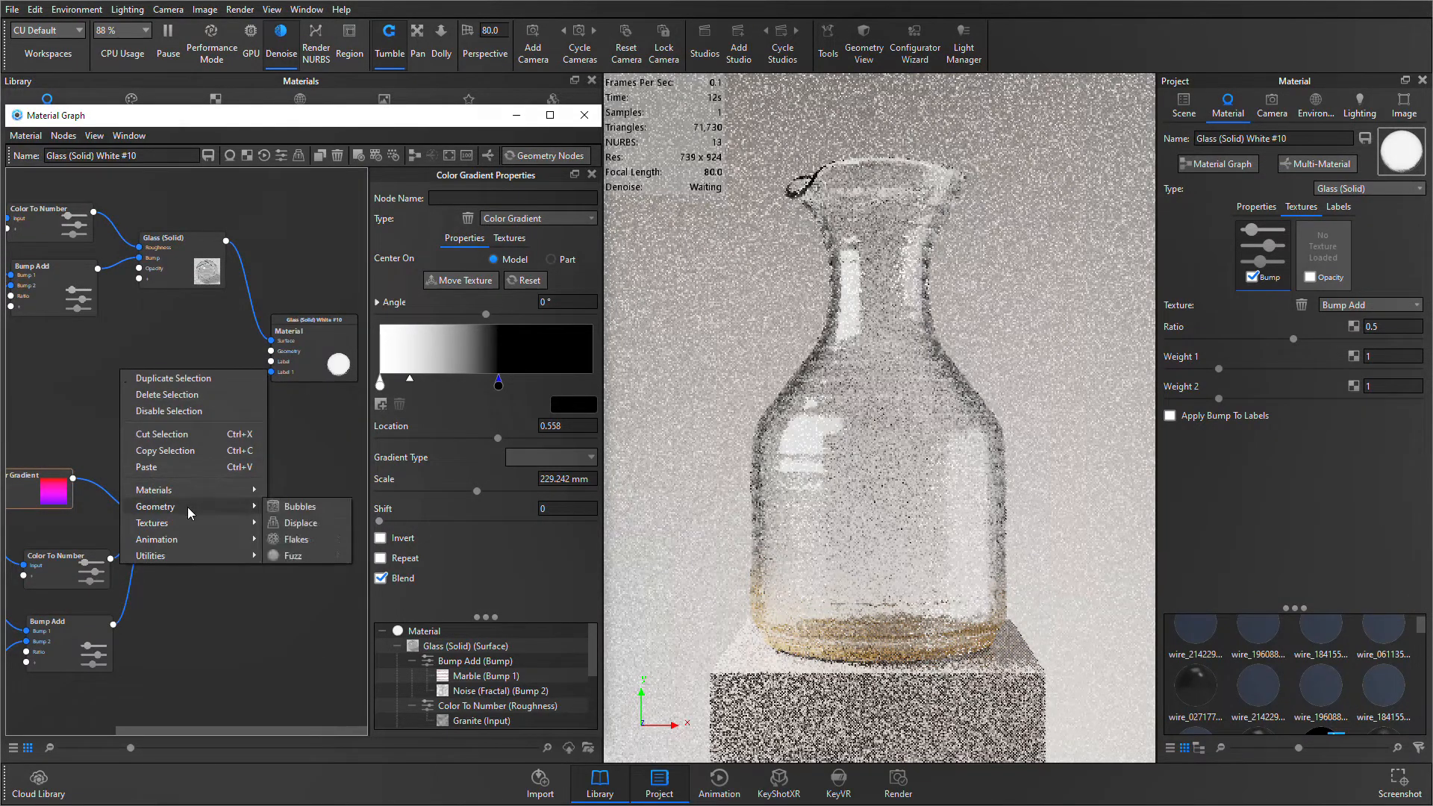
click(312, 509)
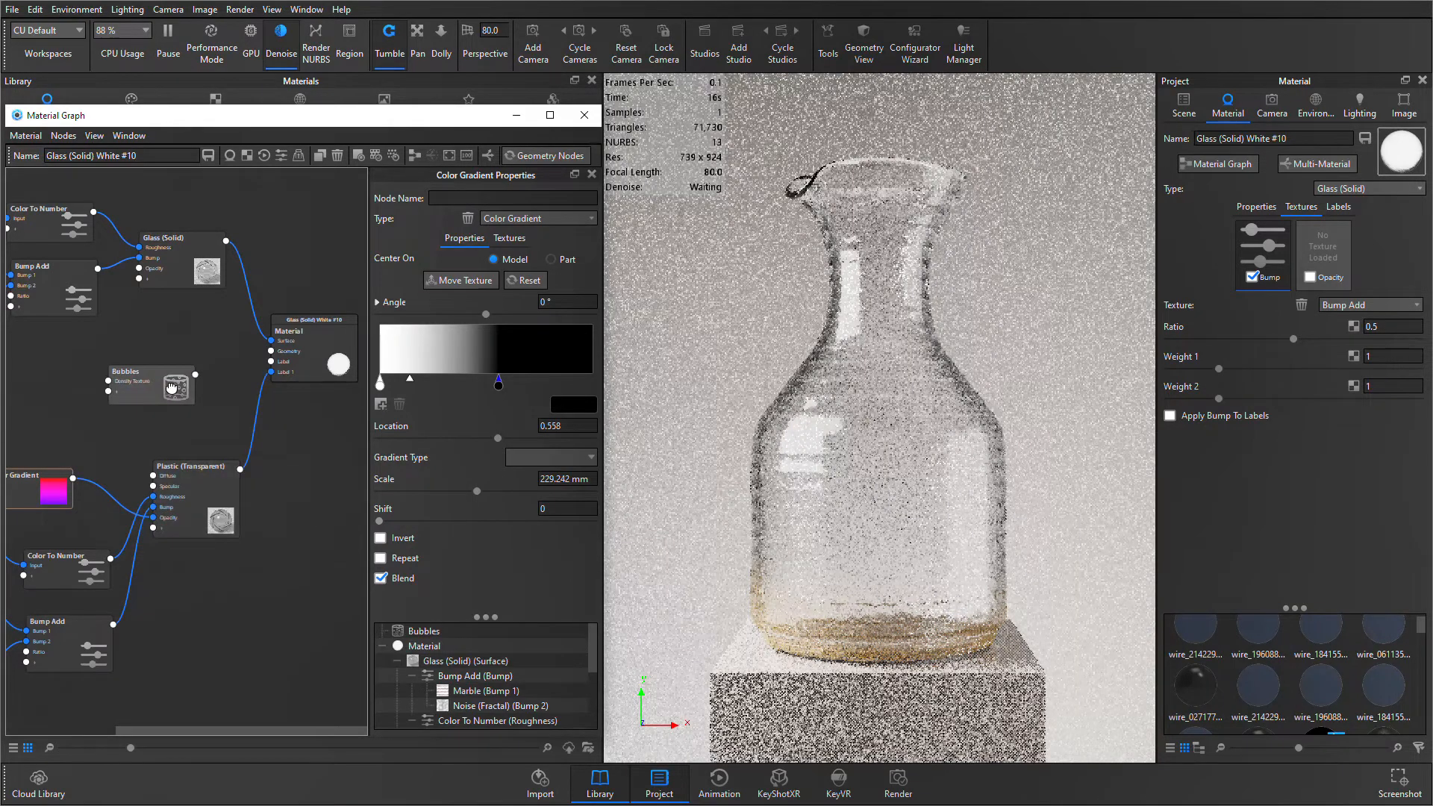
drag(195, 374, 275, 352)
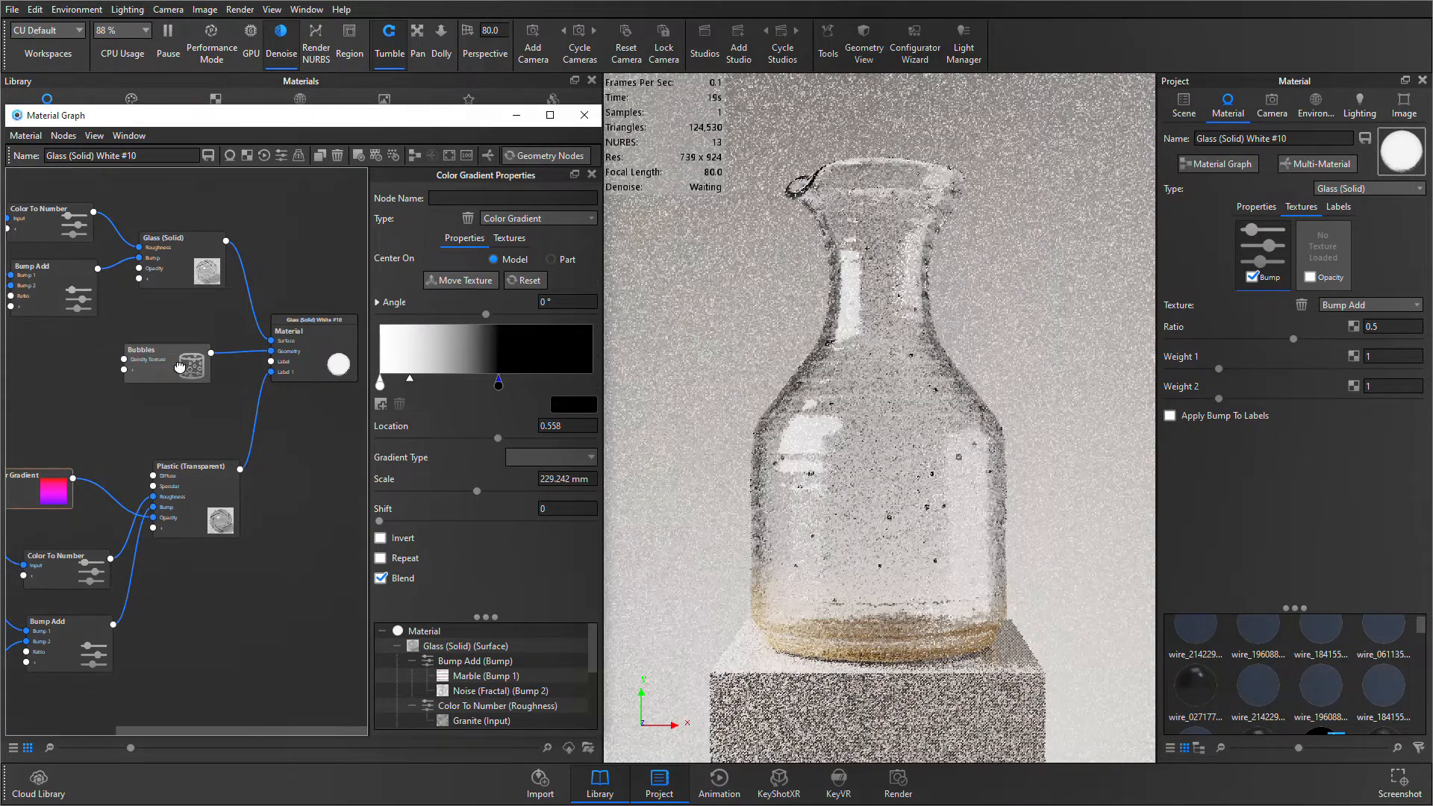
- Set the bubble size to 0.786 mm and density to 0.115 1/mm, execute the geometry node, and place Bubbles just below Glass (Solid)
click(179, 364)
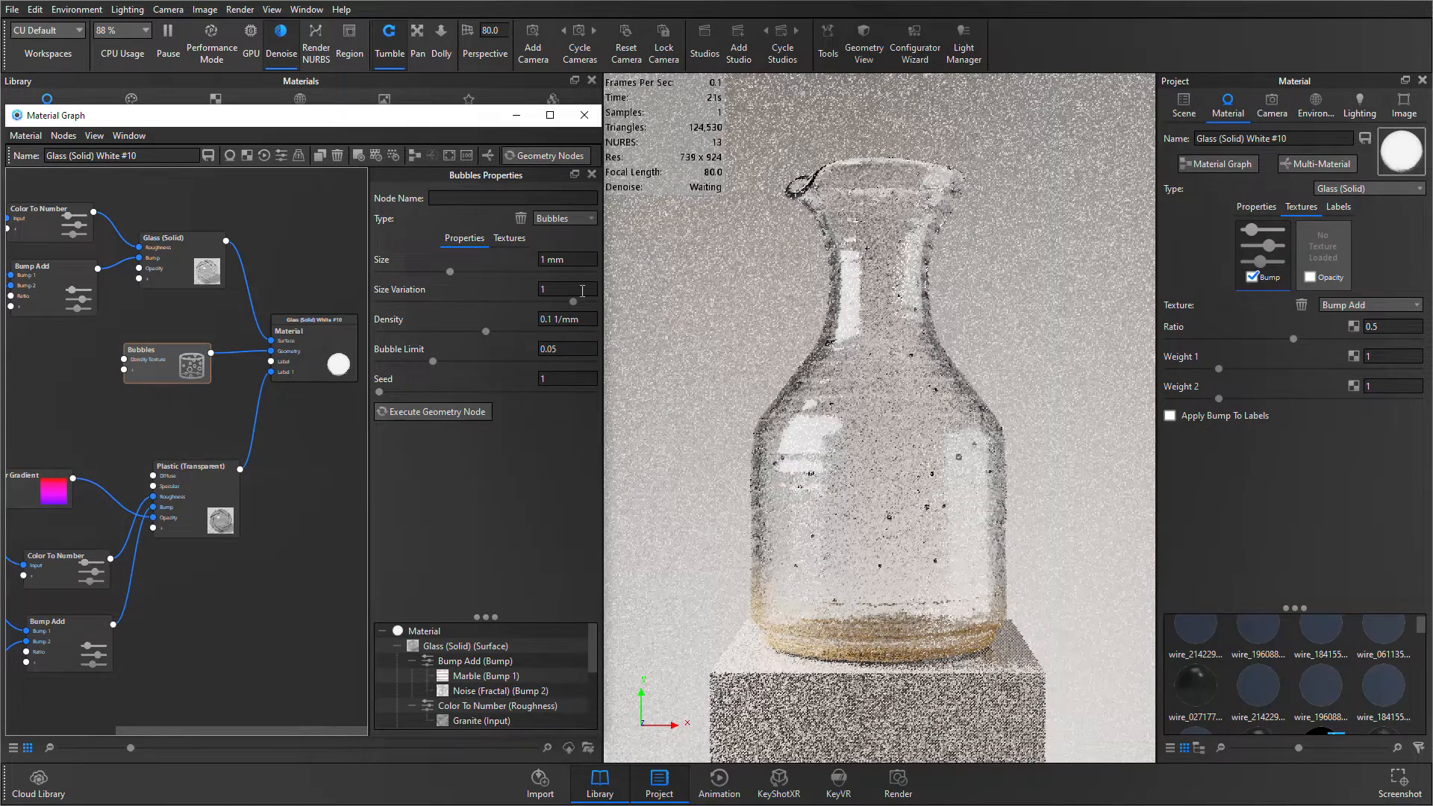
drag(456, 273, 435, 273)
drag(485, 331, 504, 339)
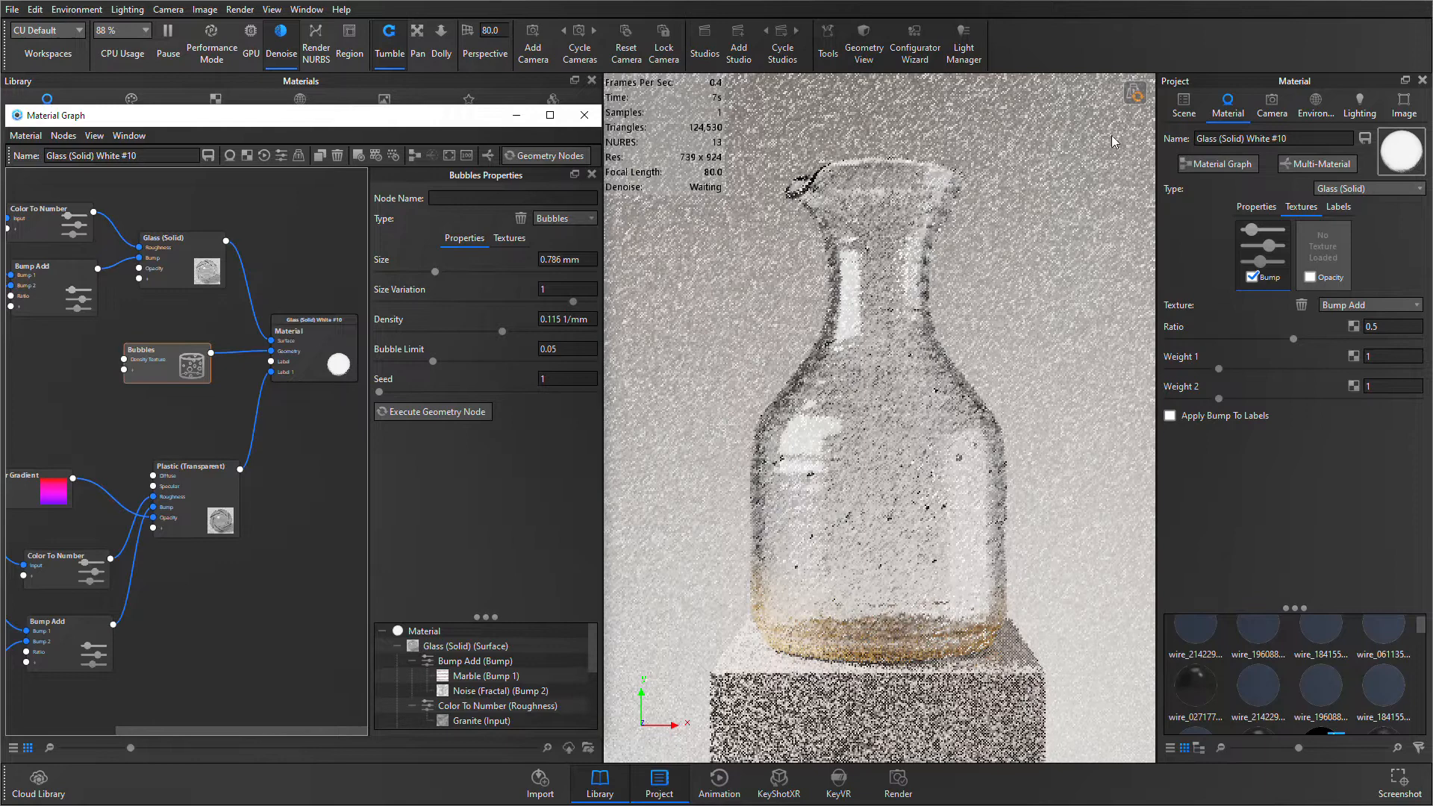
click(1134, 97)
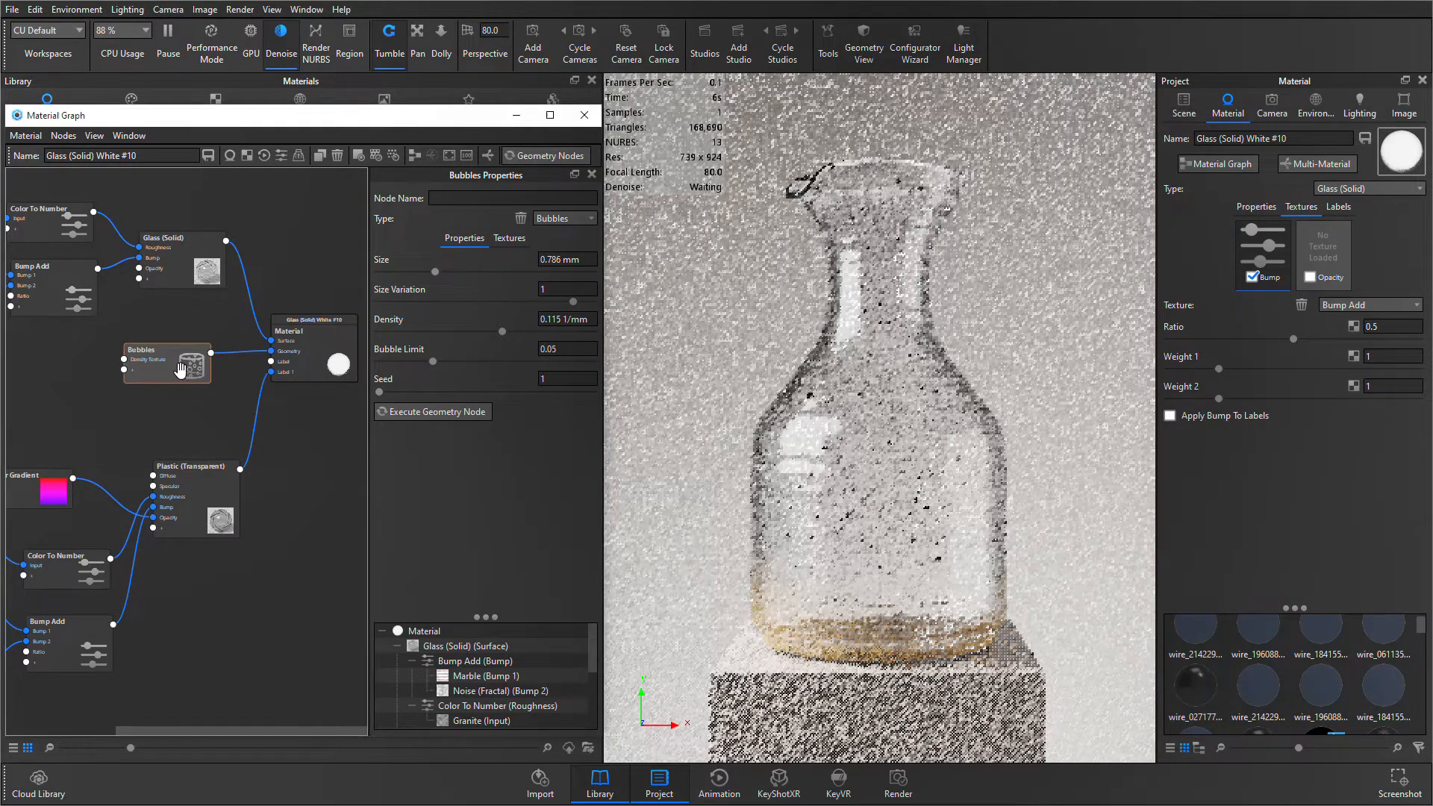
drag(182, 372, 162, 385)
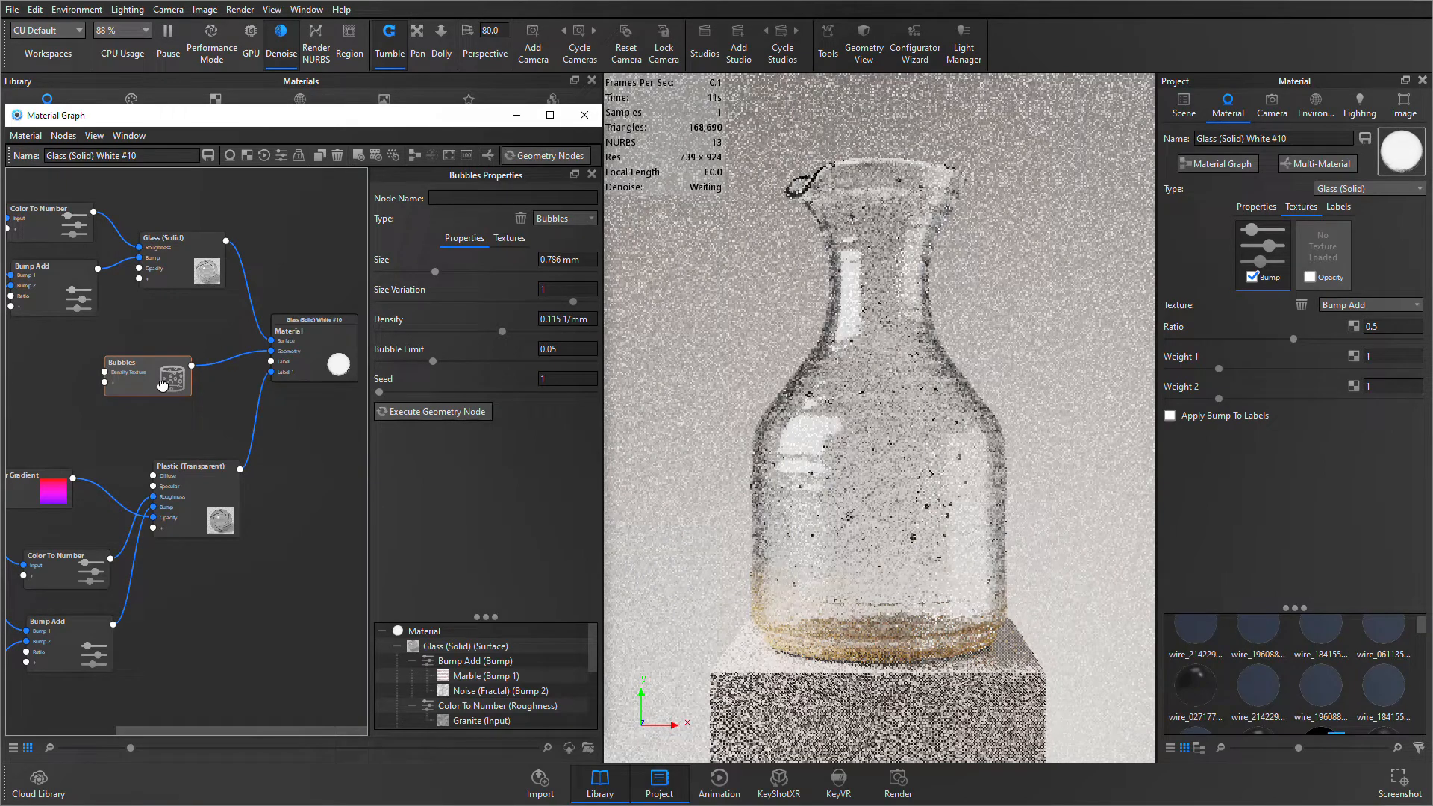
drag(163, 385, 202, 332)
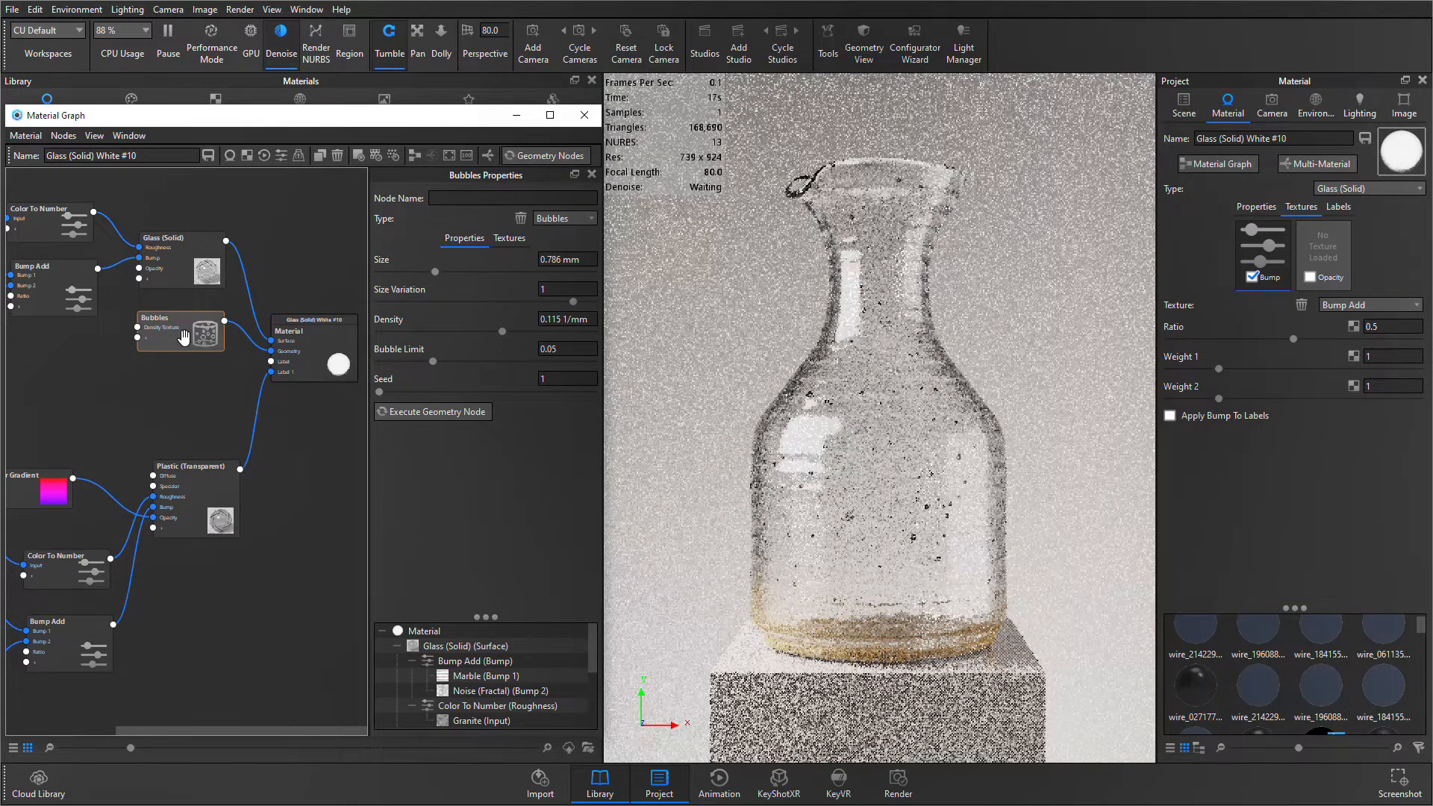
- Disable the link from Bubbles to Material and execute the geometry nodes, before enabling the link and executing them again
right_click(242, 336)
click(272, 356)
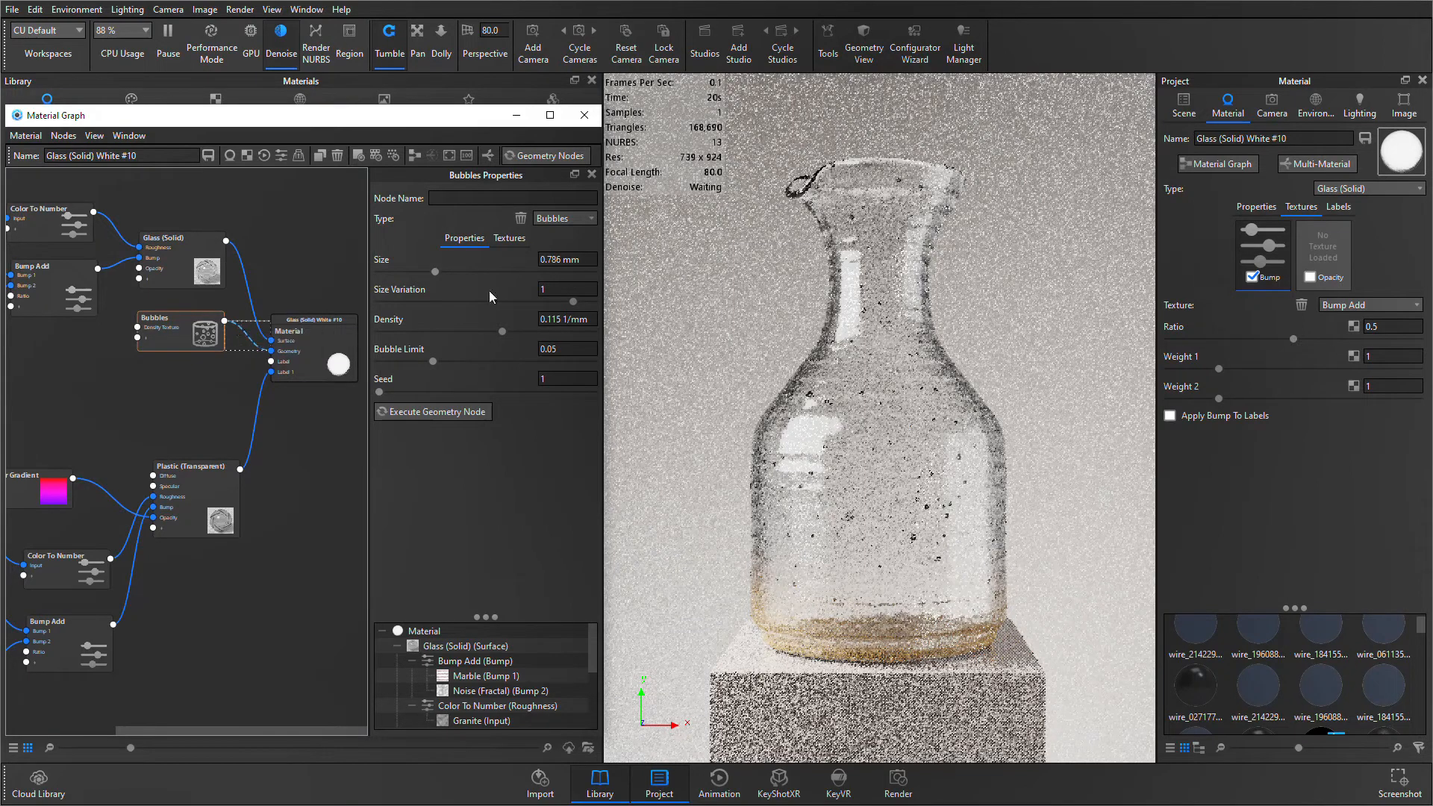
click(555, 164)
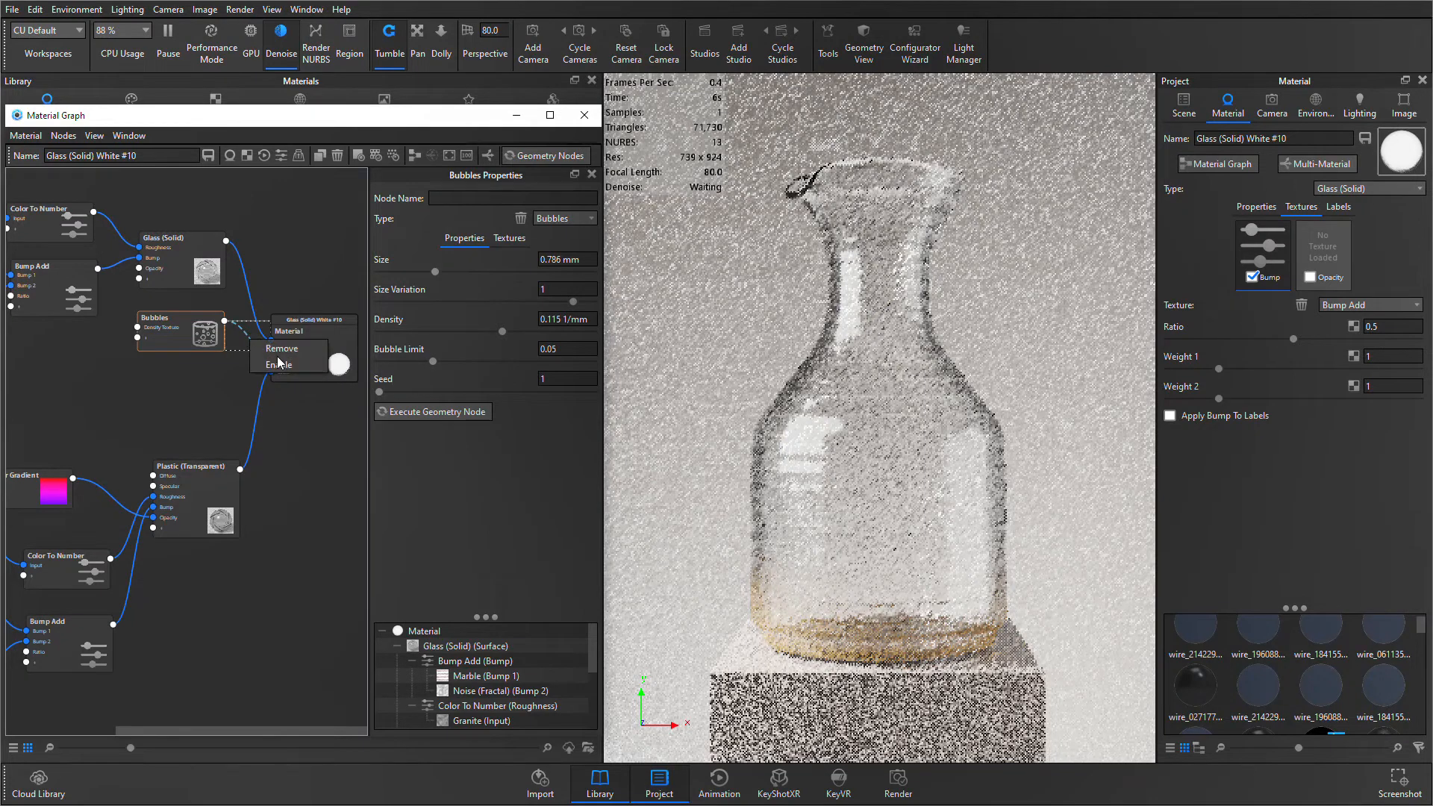
click(523, 164)
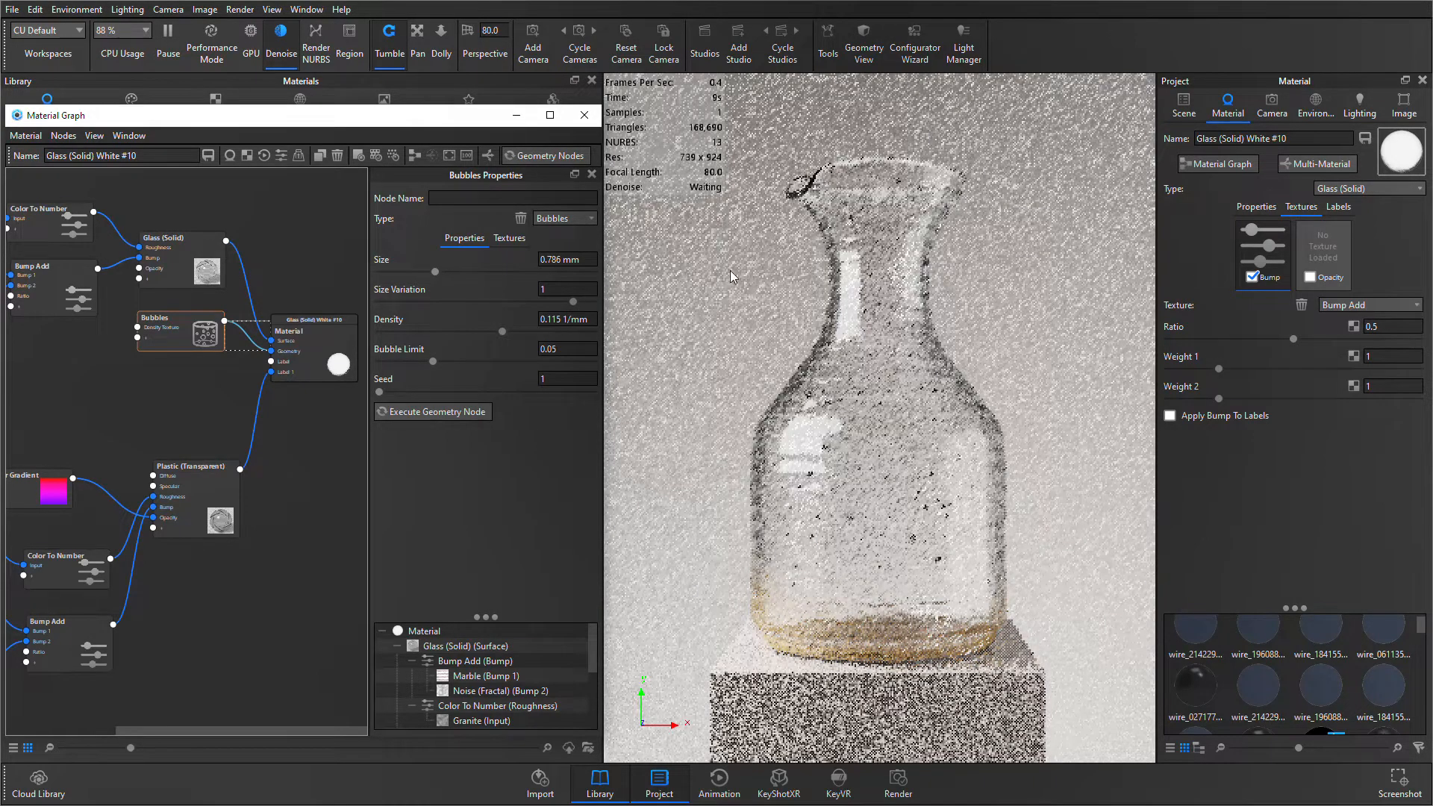
right_click(191, 383)
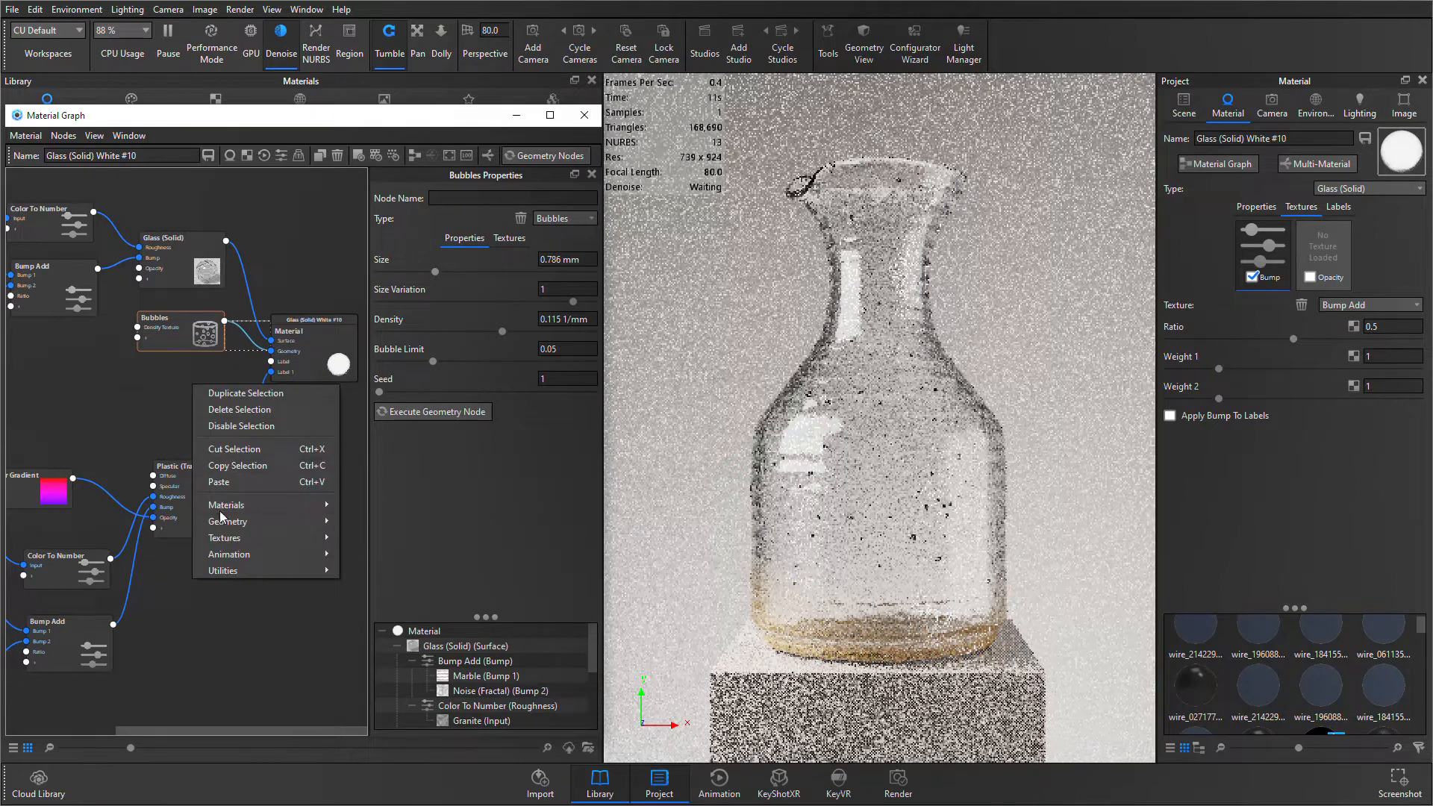
mouse_move(246, 523)
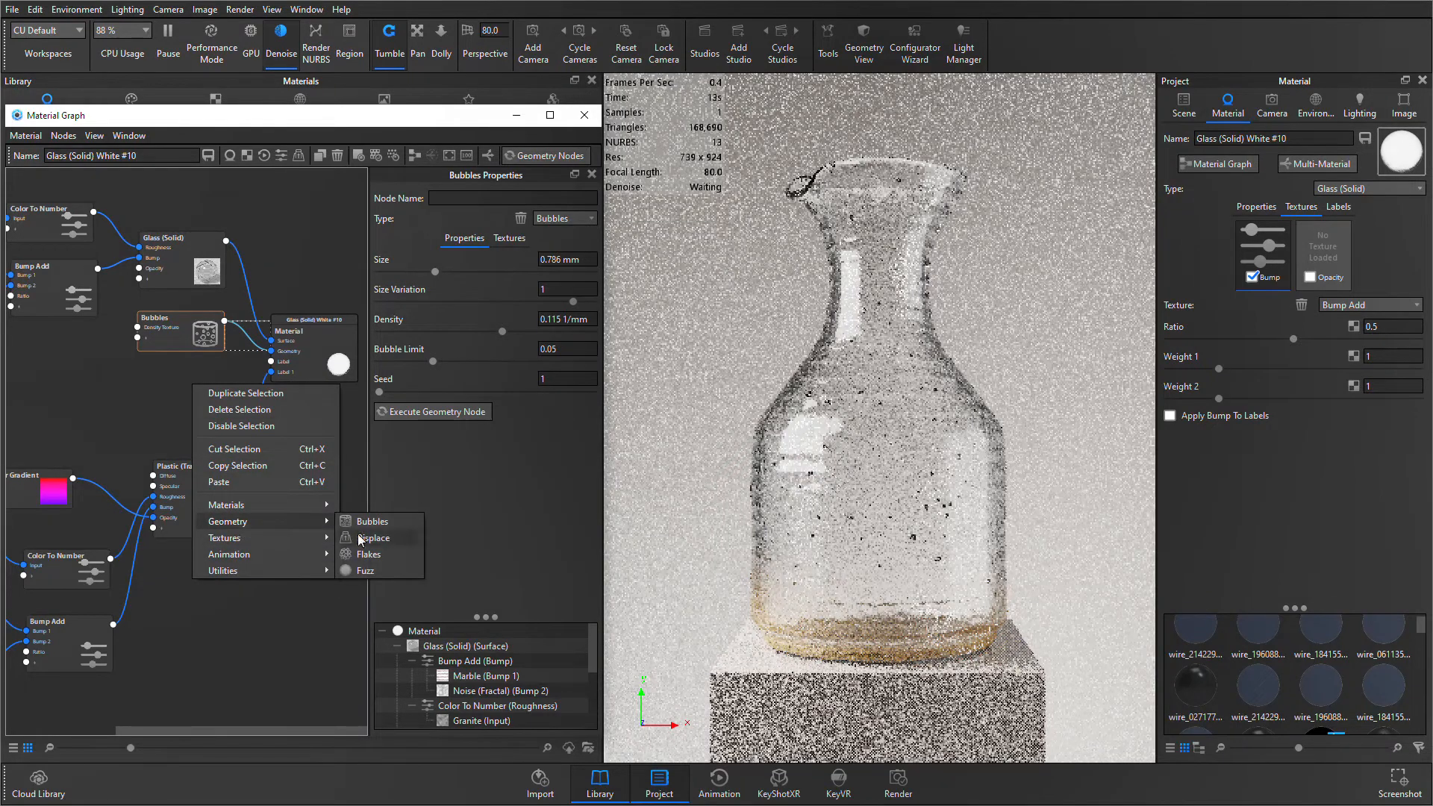
click(154, 429)
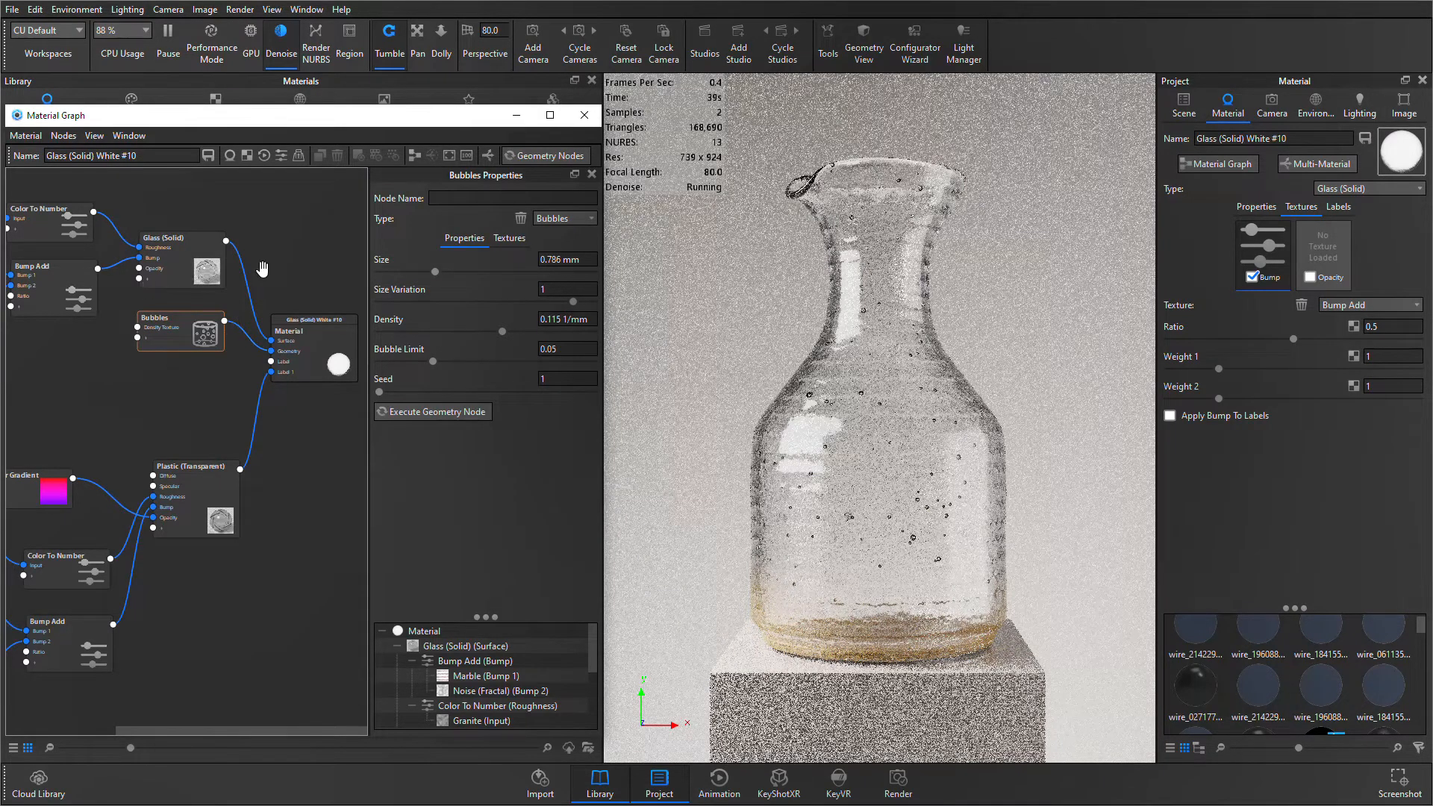
- Tint the Glass (Solid) node's color to a pale warm off-white, hex FDF8F0
click(197, 265)
click(563, 261)
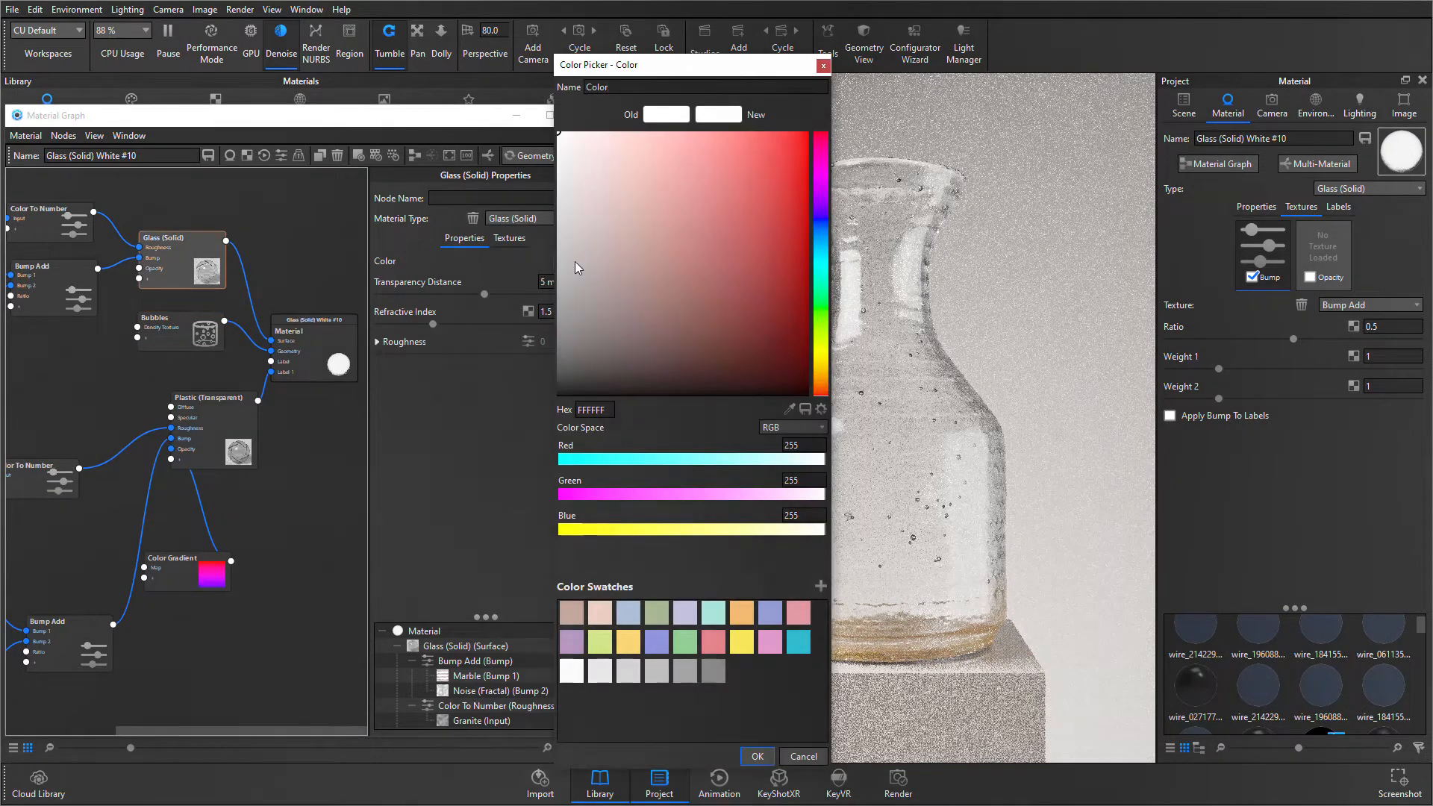
mouse_move(821, 373)
mouse_down()
mouse_move(824, 385)
mouse_move(822, 368)
mouse_up()
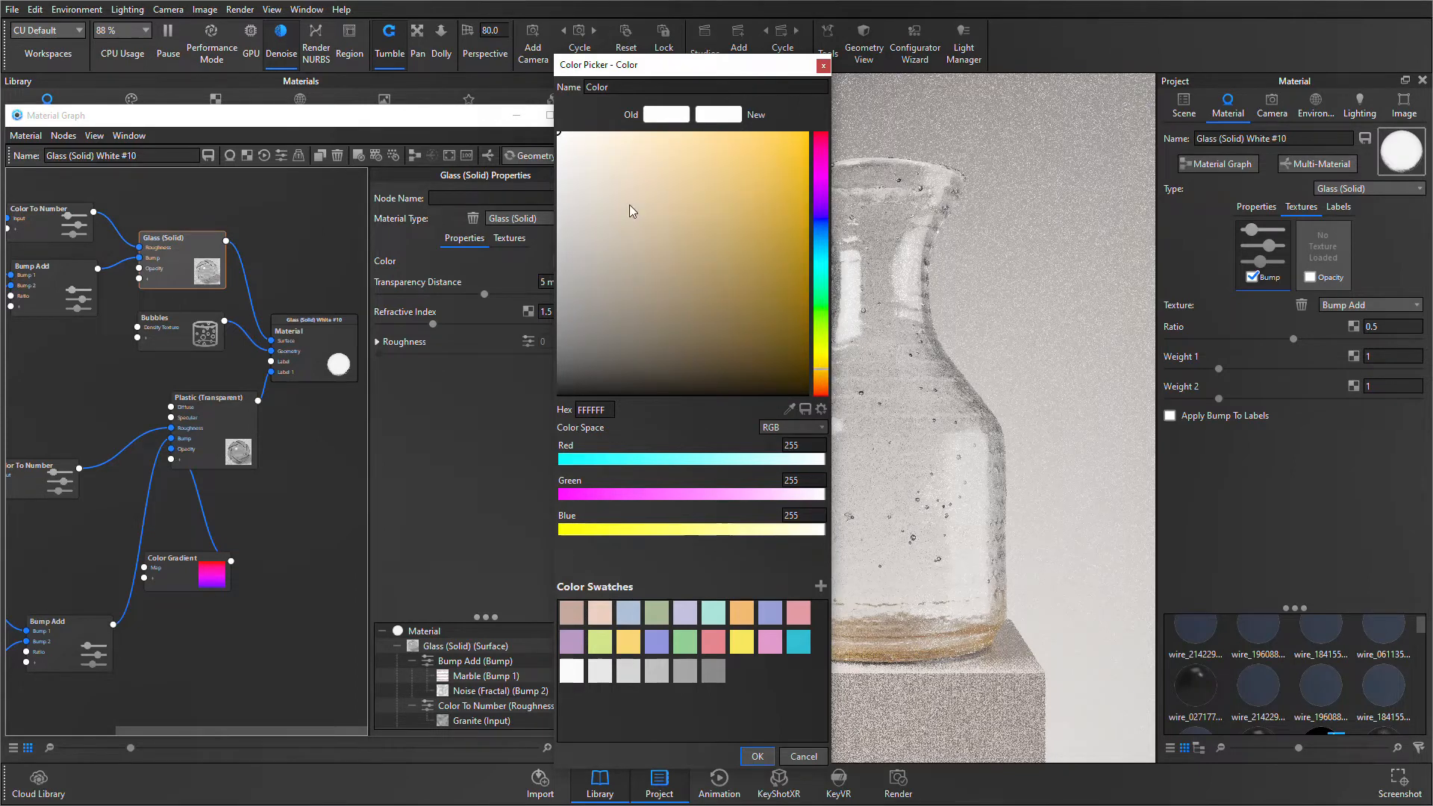
click(568, 135)
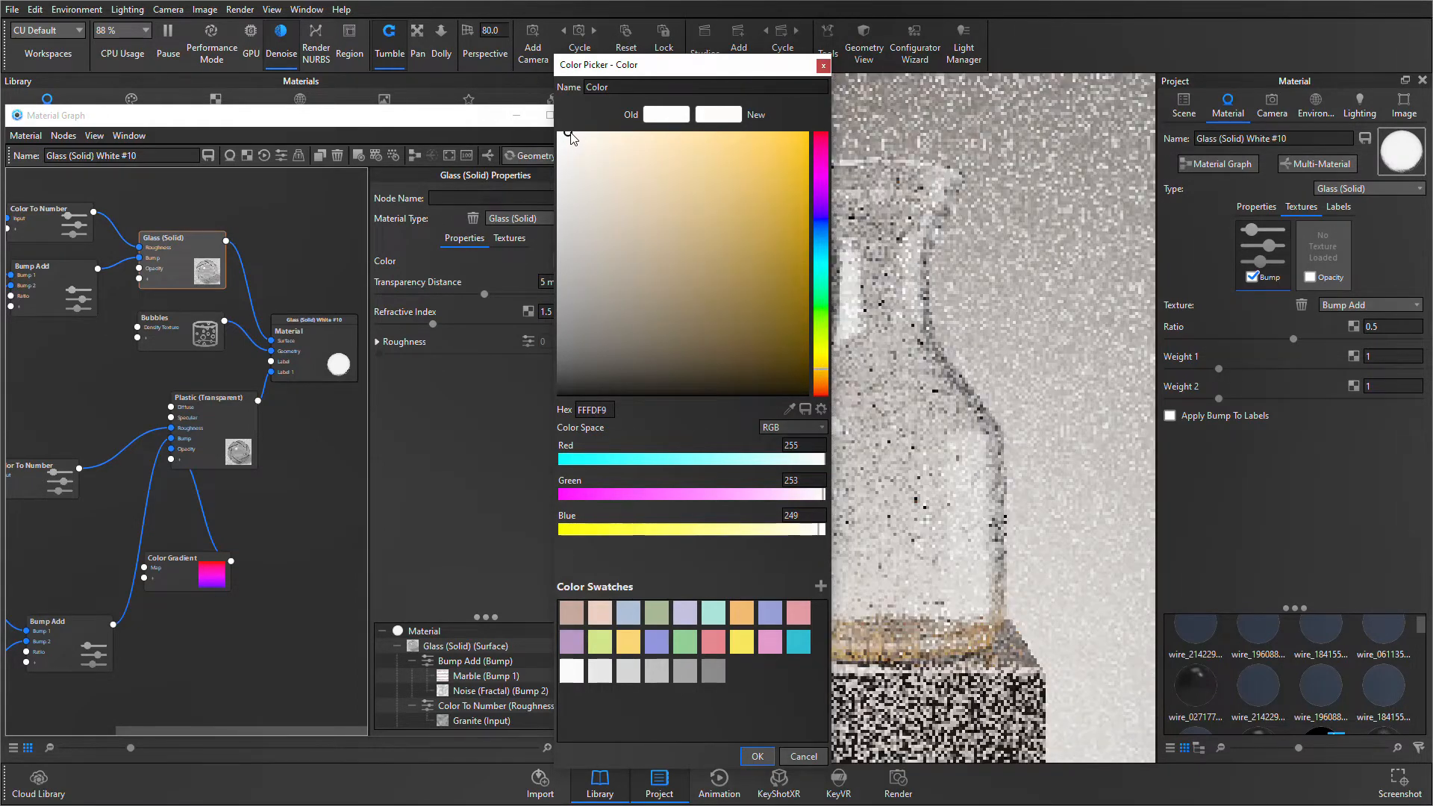
click(573, 136)
click(582, 136)
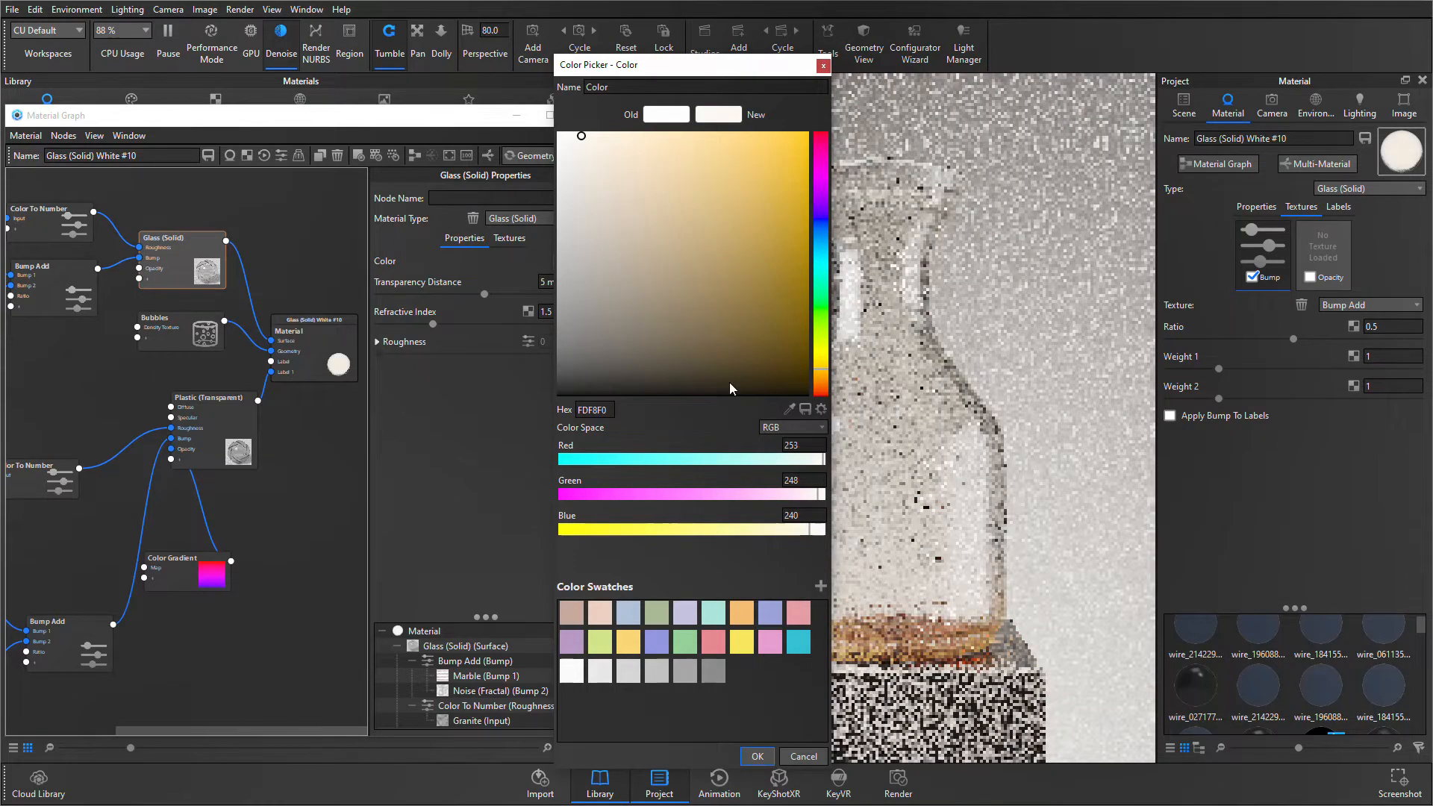
click(758, 757)
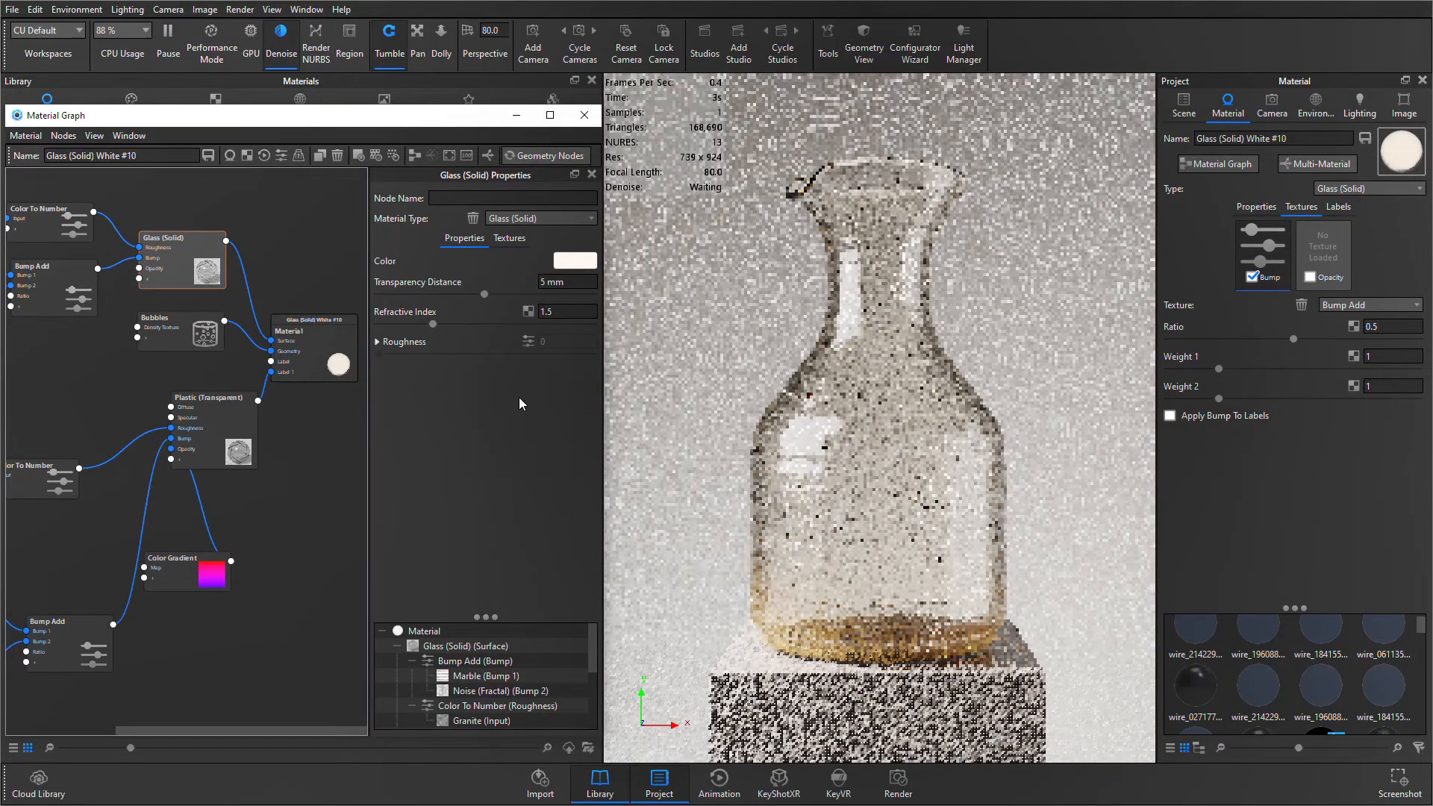
- Place the Color Gradient node between the lower Color To Number and Bump Add nodes, and clear the selection
scroll(128, 389, down, 3)
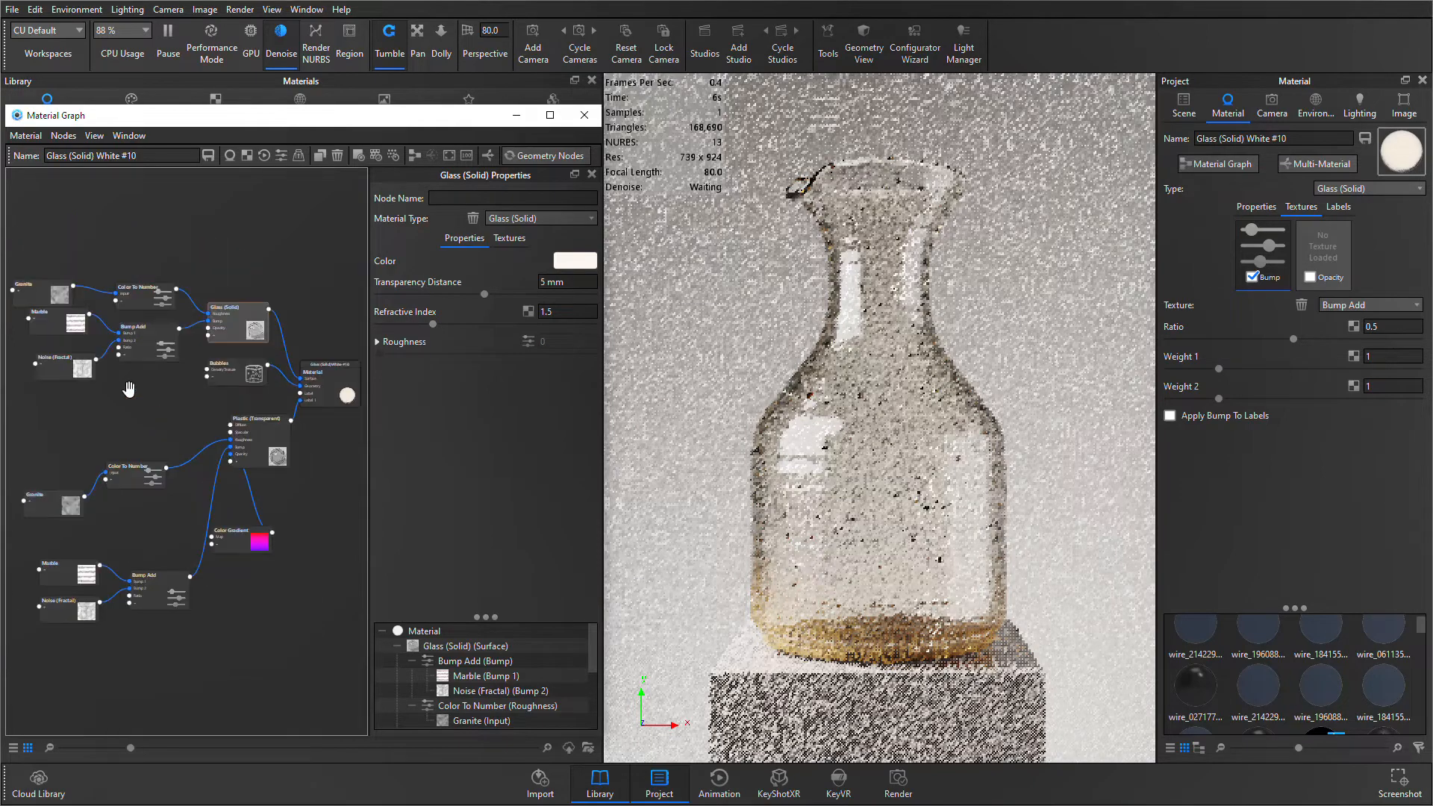
scroll(182, 451, down, 1)
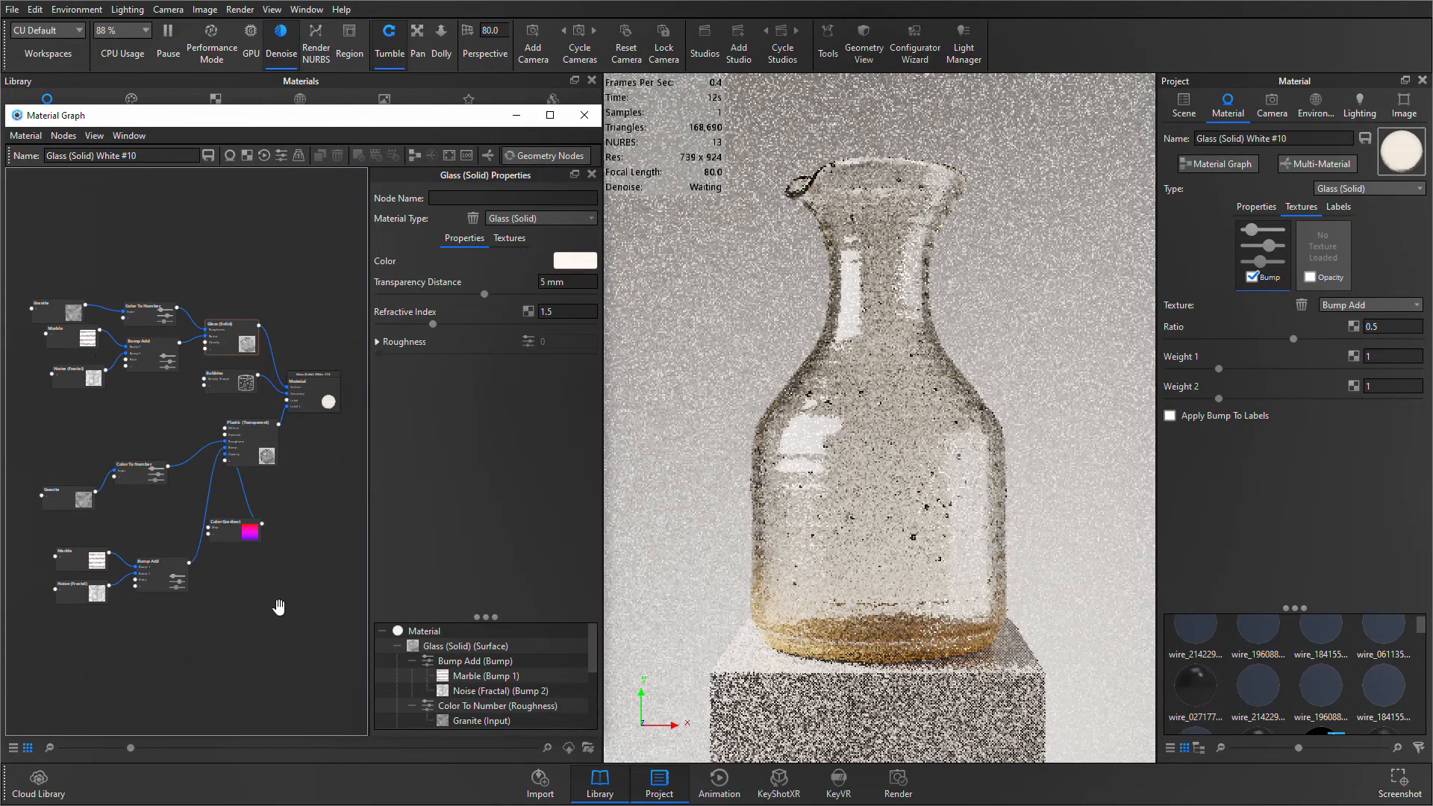
drag(228, 530, 133, 519)
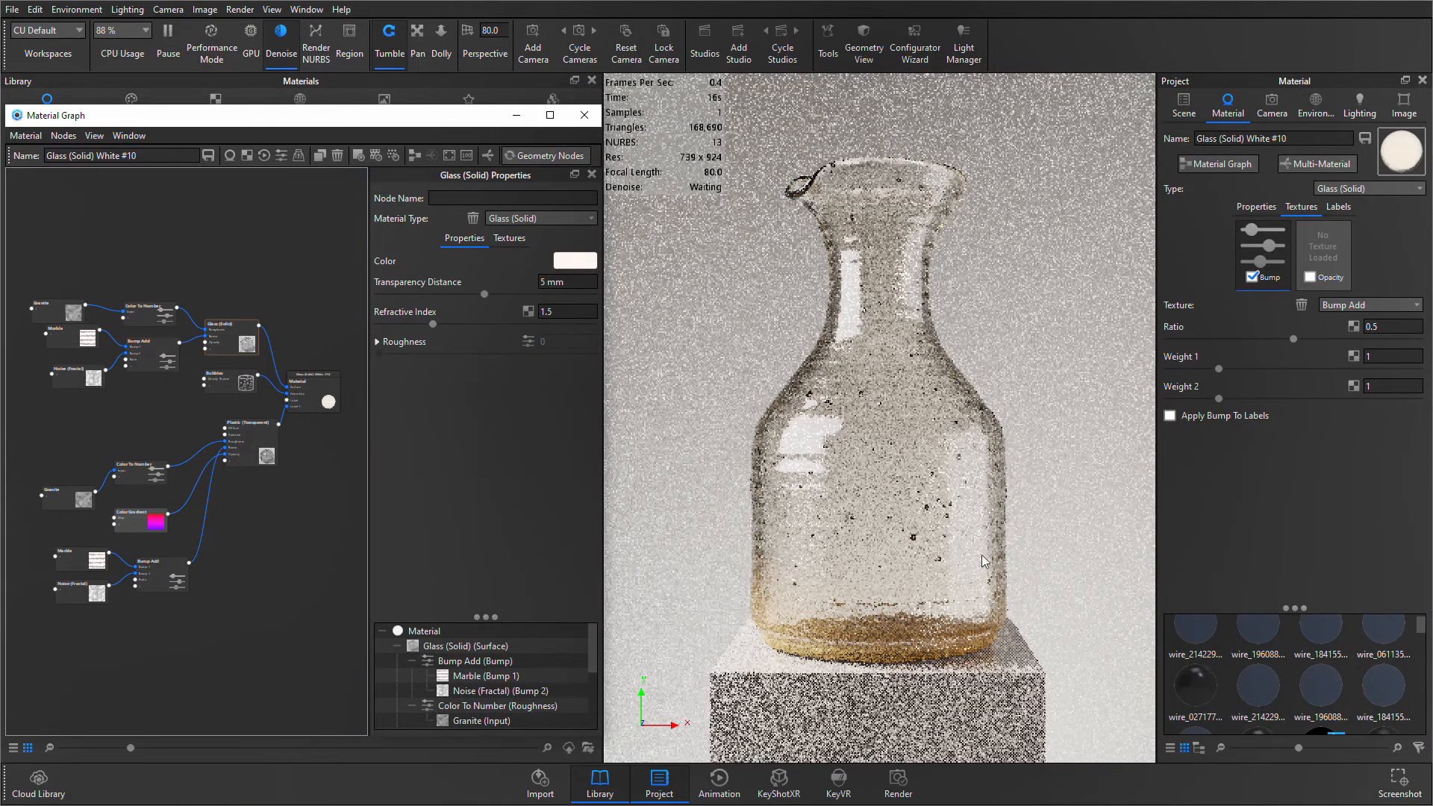
click(285, 523)
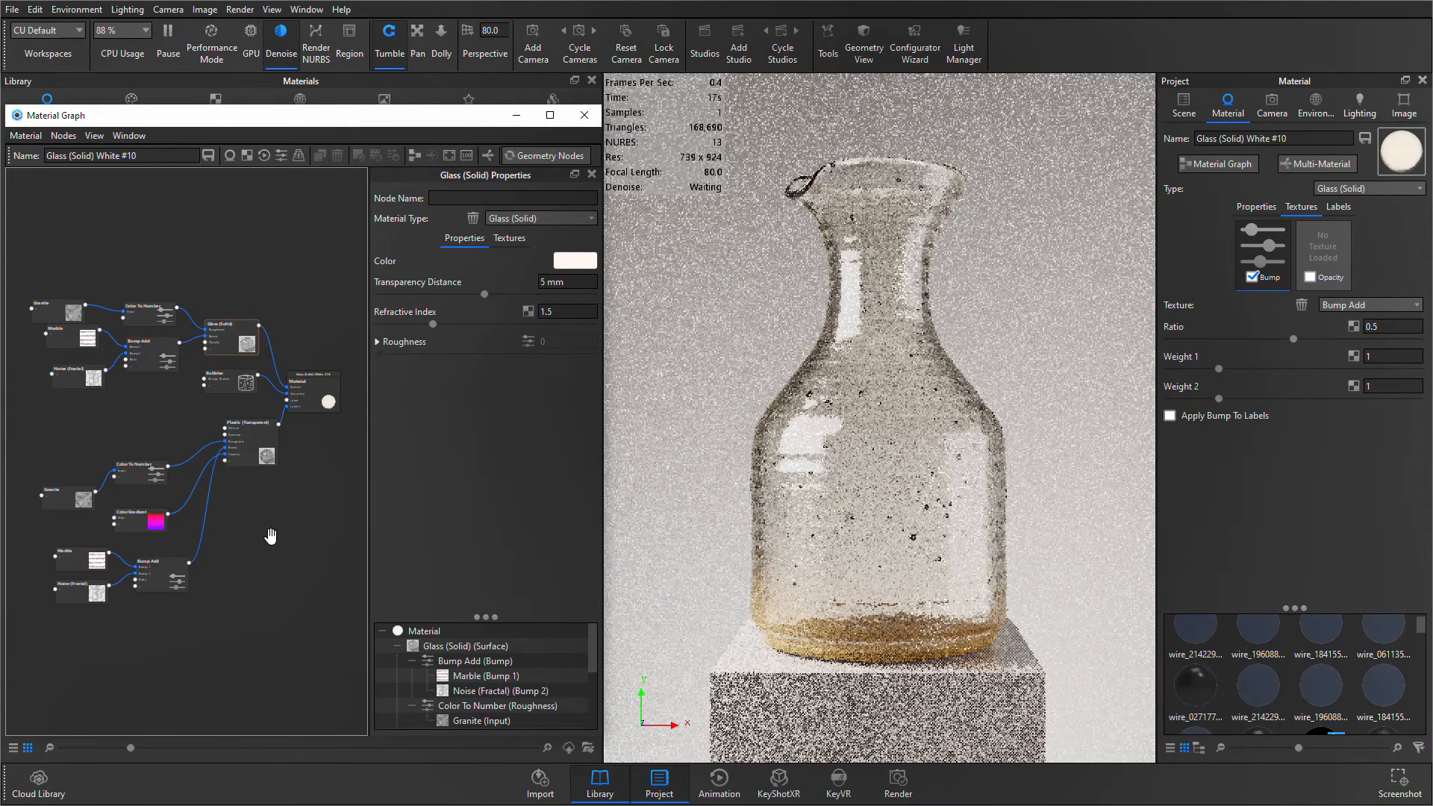